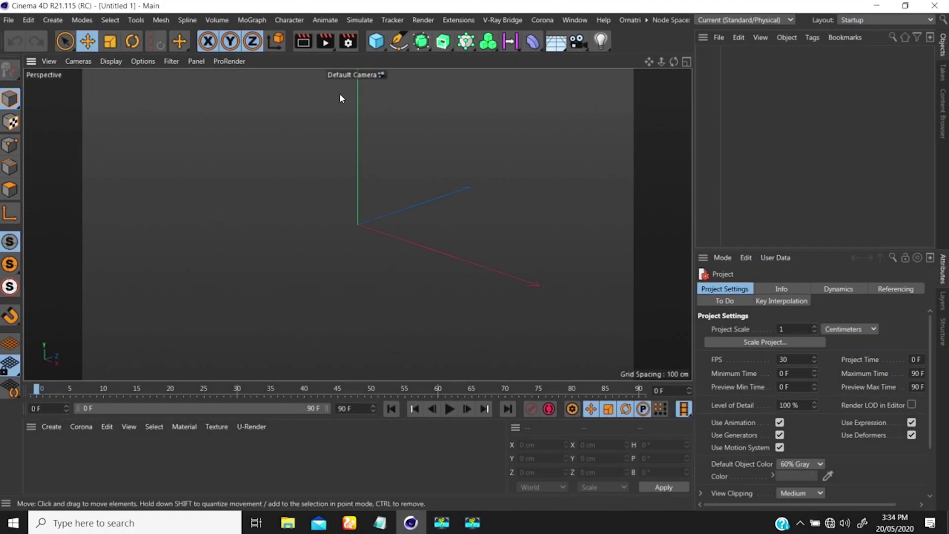
# - Add the Male Base mesh from the content library's Sculpting Base Meshes to the scene
pyautogui.click(943, 111)
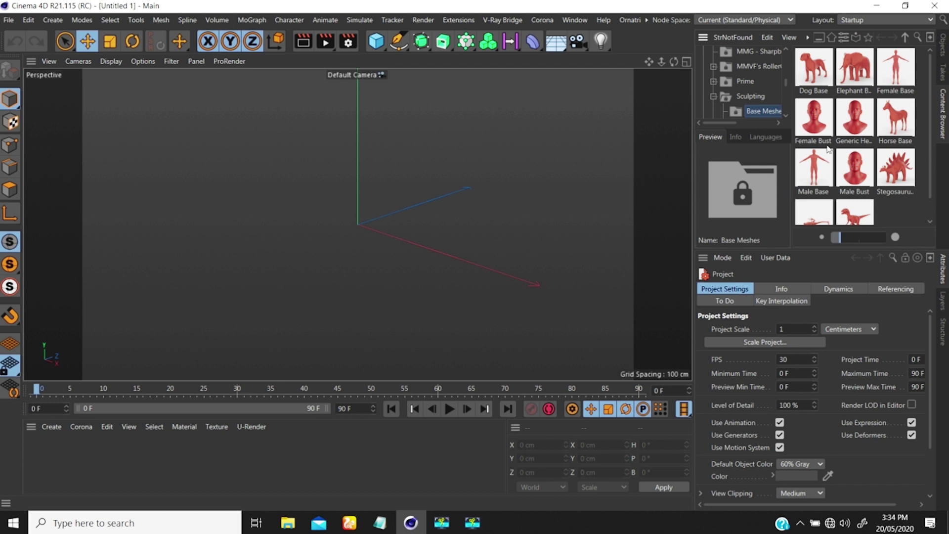
pyautogui.moveTo(813, 166); pyautogui.dragTo(420, 228)
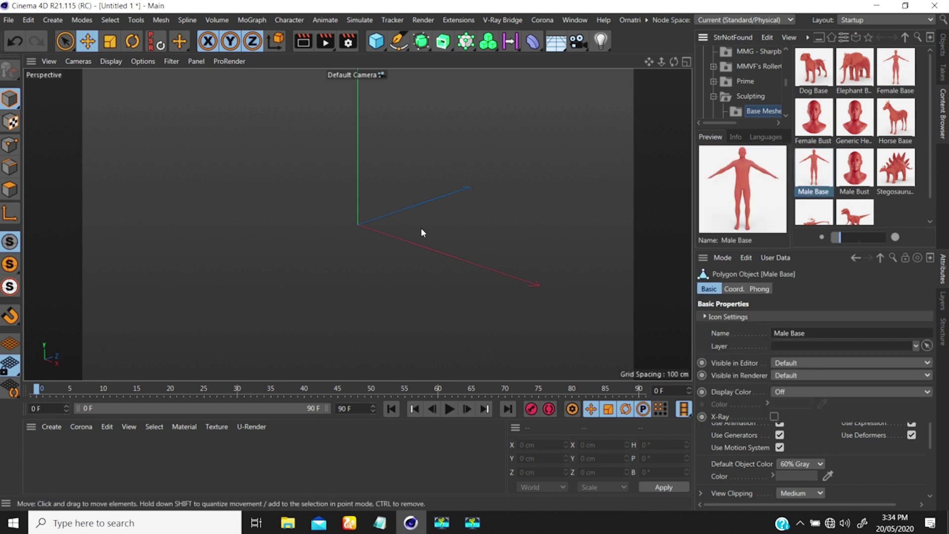
pyautogui.scroll(5, 377, 142)
pyautogui.keyDown('alt'); pyautogui.moveTo(372, 172); pyautogui.dragTo(385, 191, button='middle'); pyautogui.keyUp('alt')
pyautogui.keyDown('alt'); pyautogui.moveTo(367, 183); pyautogui.dragTo(458, 173); pyautogui.keyUp('alt')
# - Turn off the Luminance and Reflectance channels of the Sculpt Base material
pyautogui.doubleClick(37, 451)
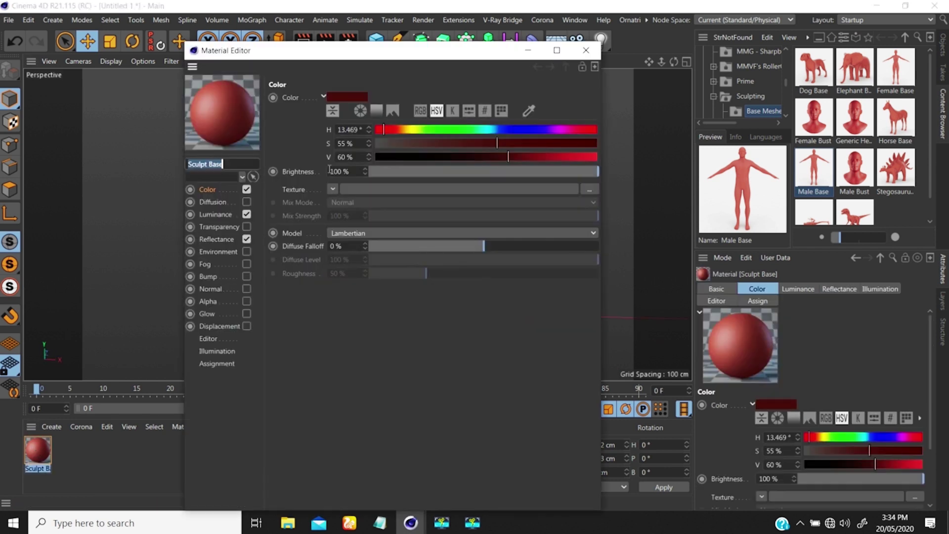
pyautogui.click(215, 213)
pyautogui.moveTo(394, 144); pyautogui.dragTo(411, 144)
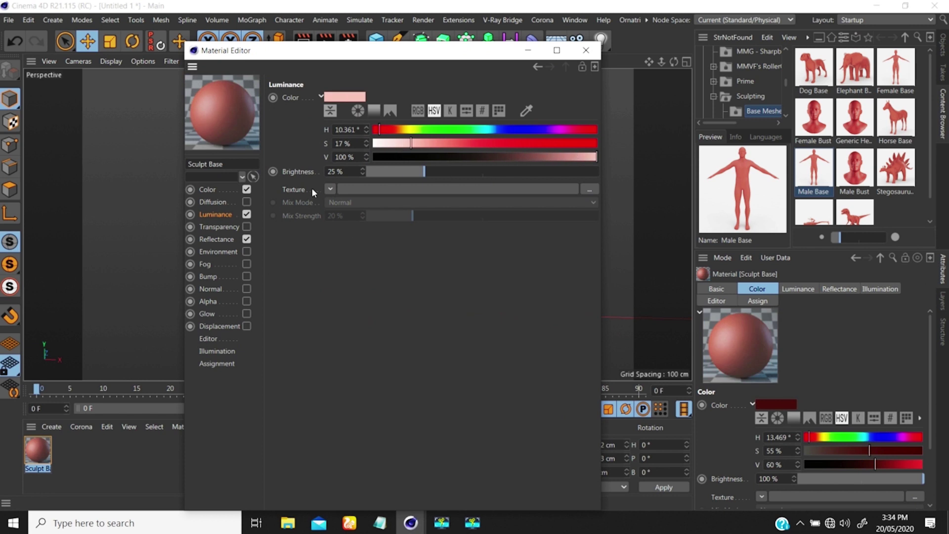
pyautogui.click(246, 214)
pyautogui.click(246, 239)
# - Set the Sculpt Base material's colour to 0% saturation and 90% value and close its editor
pyautogui.click(207, 190)
pyautogui.moveTo(389, 143); pyautogui.dragTo(375, 144)
pyautogui.moveTo(518, 158); pyautogui.dragTo(574, 158)
pyautogui.moveTo(494, 54); pyautogui.dragTo(514, 61)
pyautogui.click(611, 66)
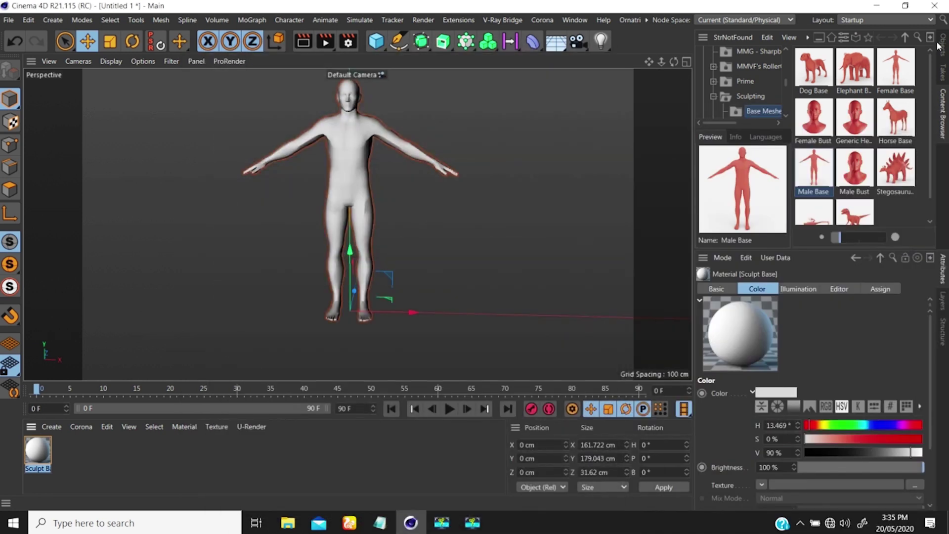
# - Add a Subdivision Surface generator and make Male Base its child
pyautogui.click(940, 54)
pyautogui.click(726, 52)
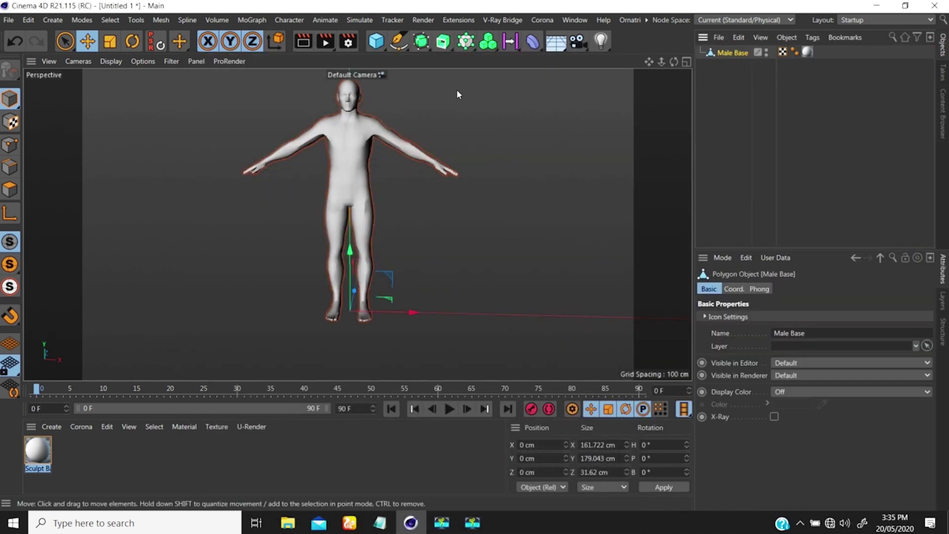
pyautogui.click(420, 41)
pyautogui.moveTo(738, 65); pyautogui.dragTo(714, 61)
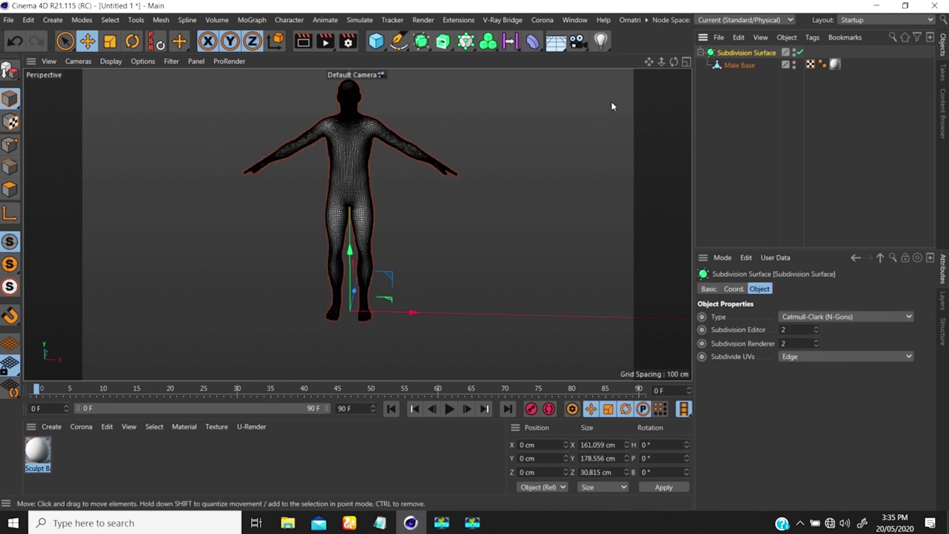
pyautogui.scroll(6, 409, 126)
pyautogui.keyDown('alt'); pyautogui.moveTo(392, 144); pyautogui.dragTo(455, 213, button='middle'); pyautogui.keyUp('alt')
pyautogui.scroll(-7, 444, 201)
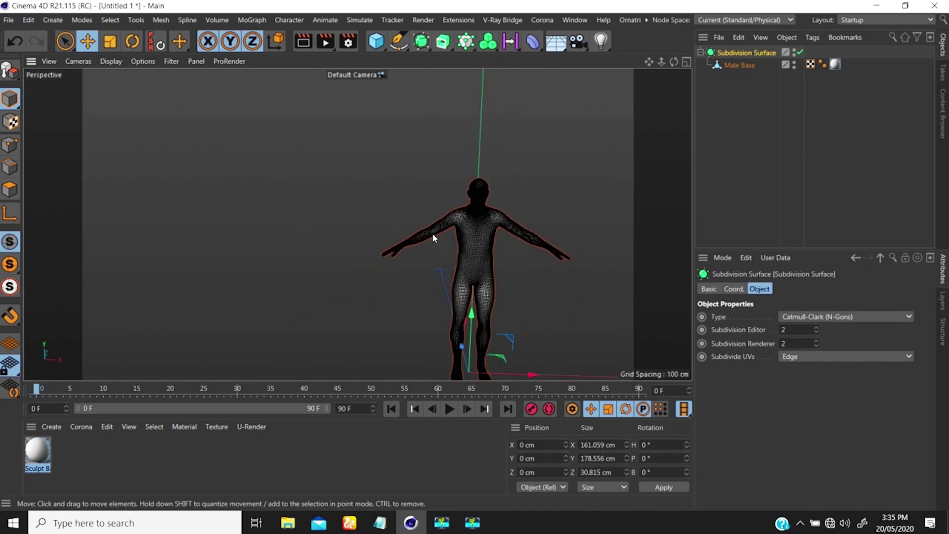
pyautogui.keyDown('alt'); pyautogui.moveTo(403, 230); pyautogui.dragTo(371, 193, button='middle'); pyautogui.keyUp('alt')
pyautogui.keyDown('alt'); pyautogui.moveTo(396, 186); pyautogui.dragTo(382, 175); pyautogui.keyUp('alt')
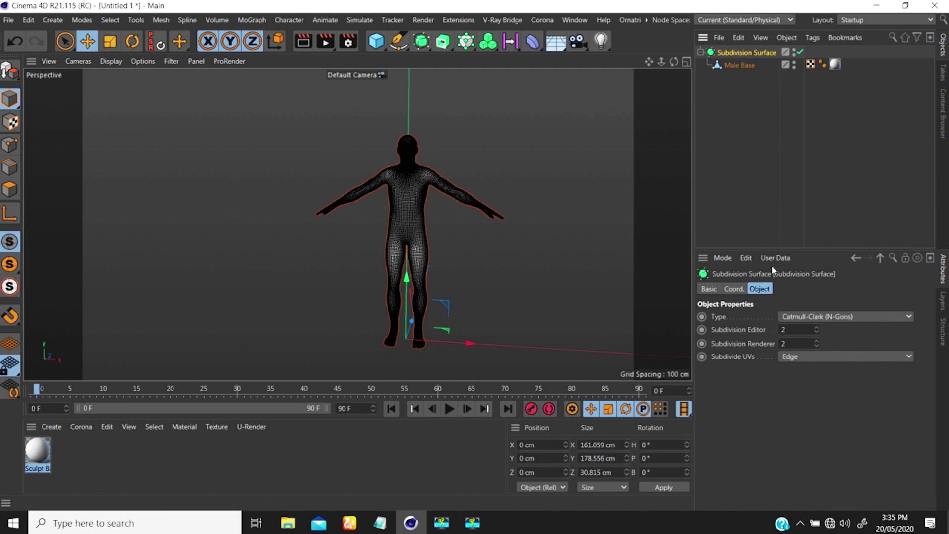
# - Set the Subdivision Surface's editor and renderer subdivision levels to 1
pyautogui.moveTo(788, 330); pyautogui.dragTo(699, 306)
pyautogui.write('1')
pyautogui.press('Tab')
pyautogui.write('10 ')
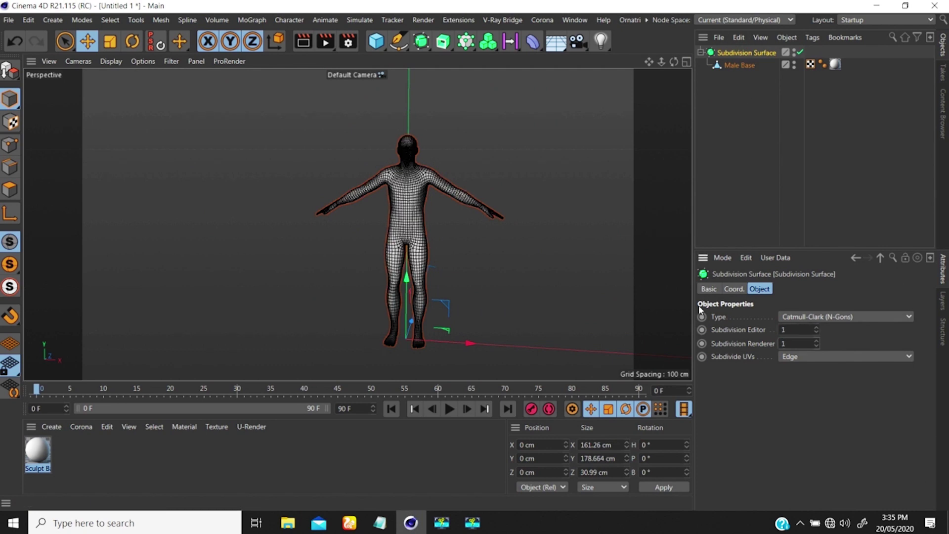
# - Make the Subdivision Surface editable, move Male Base out of the resulting parent, and delete that parent
pyautogui.write('c')
pyautogui.click(731, 65)
pyautogui.moveTo(731, 65); pyautogui.dragTo(727, 58)
pyautogui.click(715, 65)
pyautogui.press('Delete')
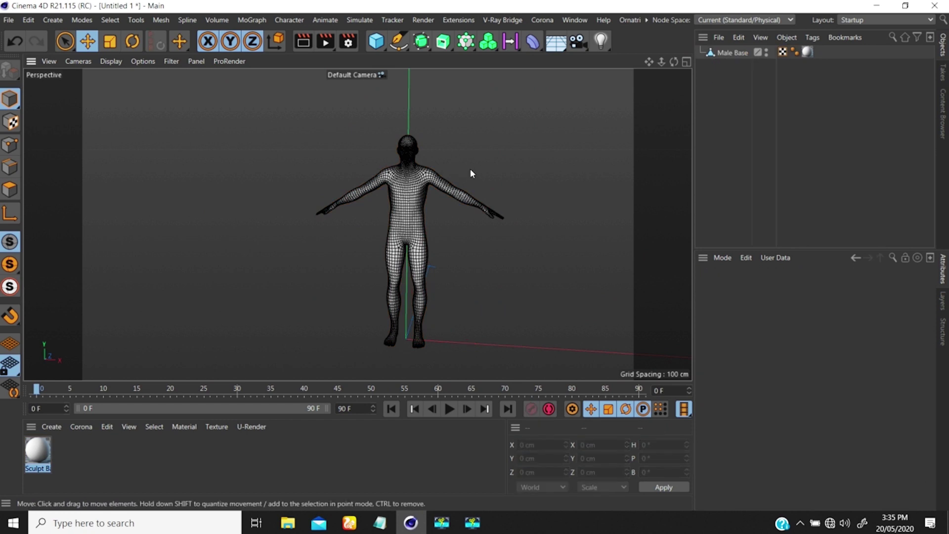
# - Select Male Base and examine the whole subdivided figure from the front
pyautogui.scroll(5, 417, 140)
pyautogui.scroll(-6, 413, 138)
pyautogui.keyDown('alt'); pyautogui.moveTo(413, 197); pyautogui.dragTo(415, 161, button='middle'); pyautogui.keyUp('alt')
pyautogui.moveTo(416, 162)
pyautogui.keyDown('alt'); pyautogui.mouseDown()
pyautogui.moveTo(242, 171)
pyautogui.moveTo(408, 156)
pyautogui.moveTo(435, 181)
pyautogui.moveTo(423, 191)
pyautogui.moveTo(424, 169)
pyautogui.mouseUp(); pyautogui.keyUp('alt')
pyautogui.keyDown('alt'); pyautogui.moveTo(415, 188); pyautogui.dragTo(389, 211, button='right'); pyautogui.keyUp('alt')
pyautogui.moveTo(388, 210)
pyautogui.keyDown('alt'); pyautogui.mouseDown()
pyautogui.moveTo(356, 224)
pyautogui.moveTo(307, 175)
pyautogui.moveTo(392, 183)
pyautogui.mouseUp(); pyautogui.keyUp('alt')
pyautogui.click(726, 52)
pyautogui.keyDown('alt'); pyautogui.moveTo(563, 199); pyautogui.dragTo(419, 186); pyautogui.keyUp('alt')
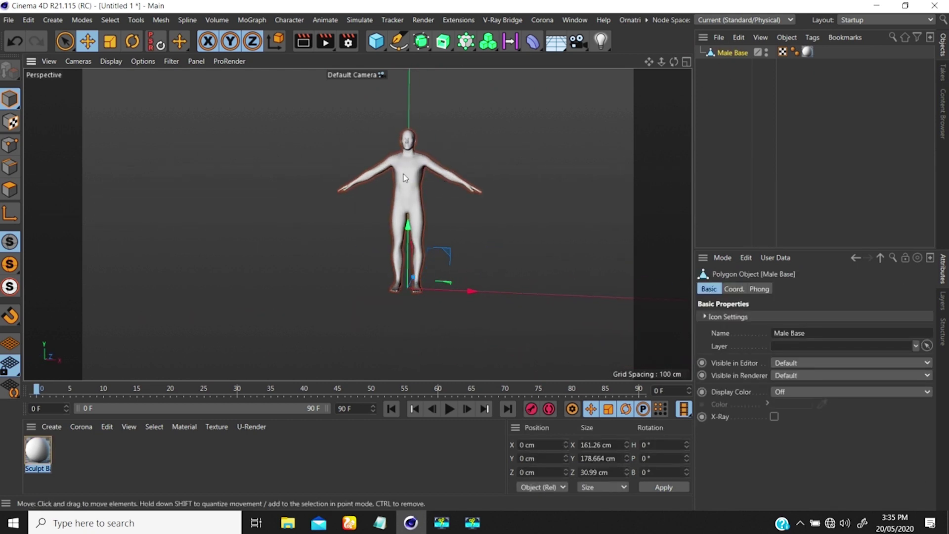
pyautogui.keyDown('alt'); pyautogui.moveTo(419, 186); pyautogui.dragTo(431, 194, button='middle'); pyautogui.keyUp('alt')
pyautogui.keyDown('alt'); pyautogui.moveTo(431, 194); pyautogui.dragTo(426, 178); pyautogui.keyUp('alt')
pyautogui.keyDown('alt'); pyautogui.moveTo(429, 184); pyautogui.dragTo(412, 170, button='right'); pyautogui.keyUp('alt')
pyautogui.keyDown('alt'); pyautogui.moveTo(412, 170); pyautogui.dragTo(407, 161, button='middle'); pyautogui.keyUp('alt')
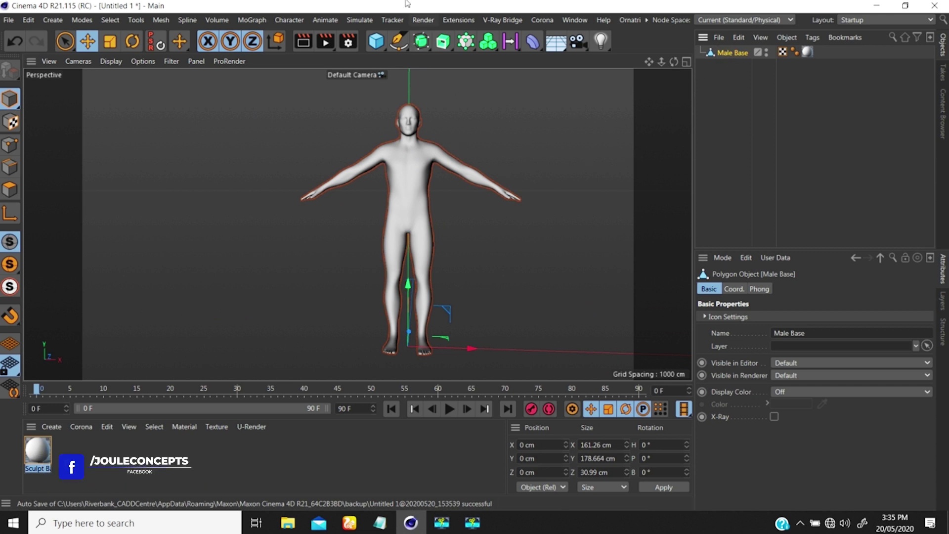
# - Open the IKMAX extension and assign Male Base as its character mesh
pyautogui.click(457, 20)
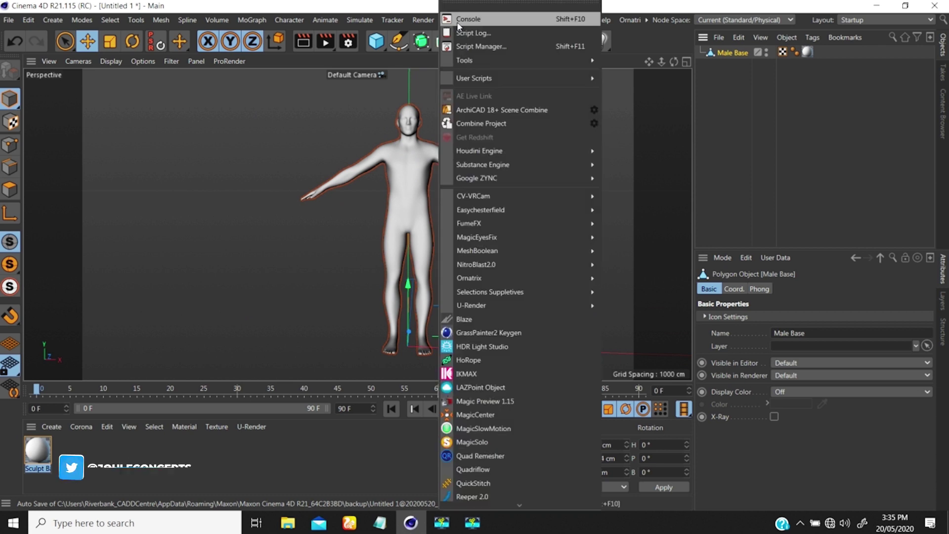
pyautogui.click(467, 374)
pyautogui.moveTo(578, 43); pyautogui.dragTo(138, 33)
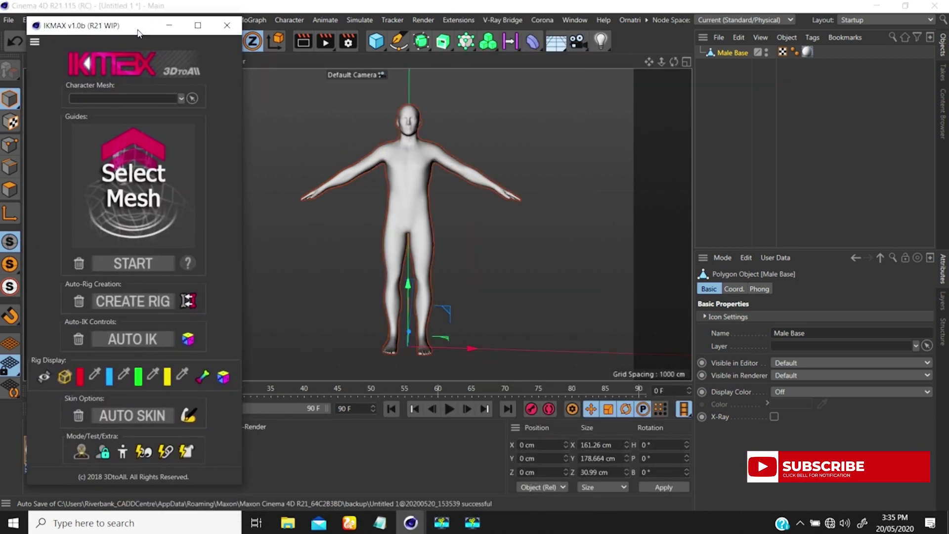
pyautogui.keyDown('alt'); pyautogui.moveTo(393, 189); pyautogui.dragTo(436, 194, button='middle'); pyautogui.keyUp('alt')
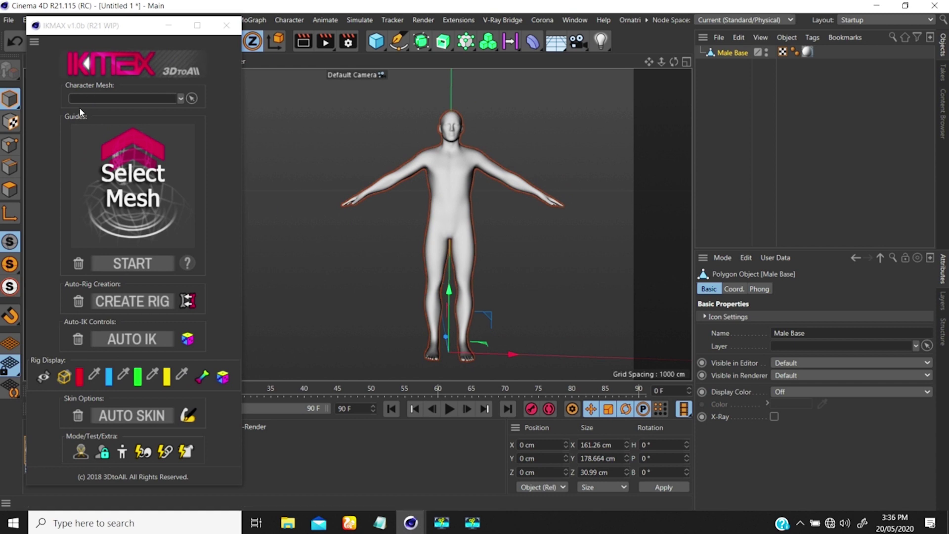
pyautogui.click(192, 99)
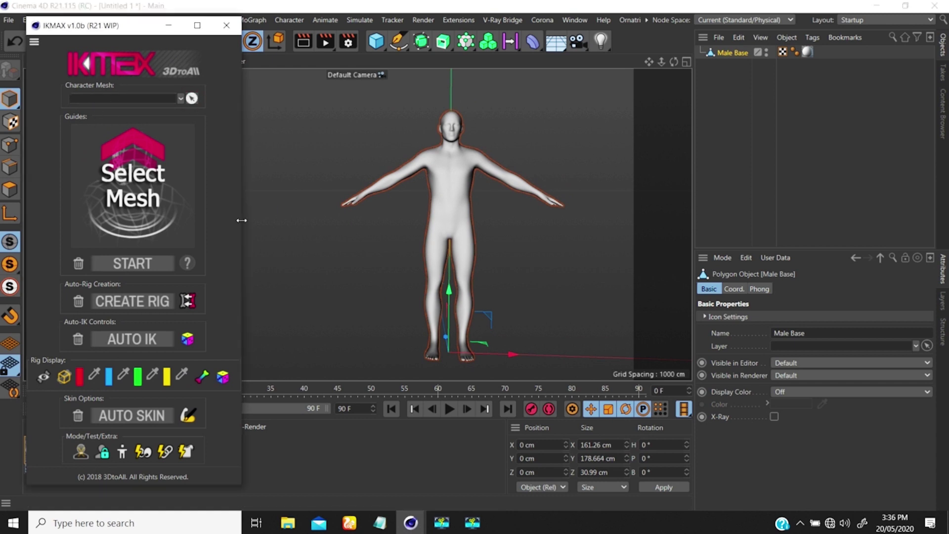
pyautogui.click(450, 178)
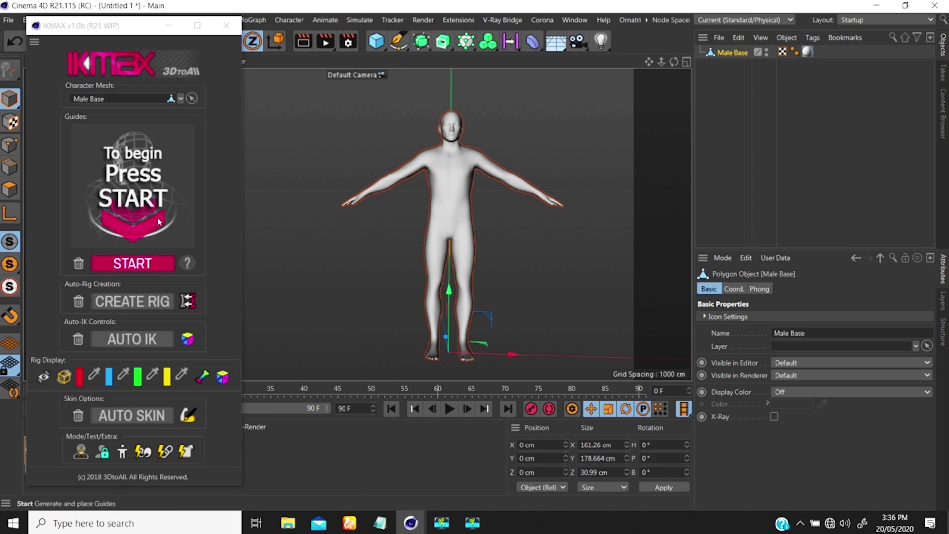
# - Start IKMAX guide placement for Male Base and move the plugin window clear of the main toolbar
pyautogui.scroll(-3, 456, 213)
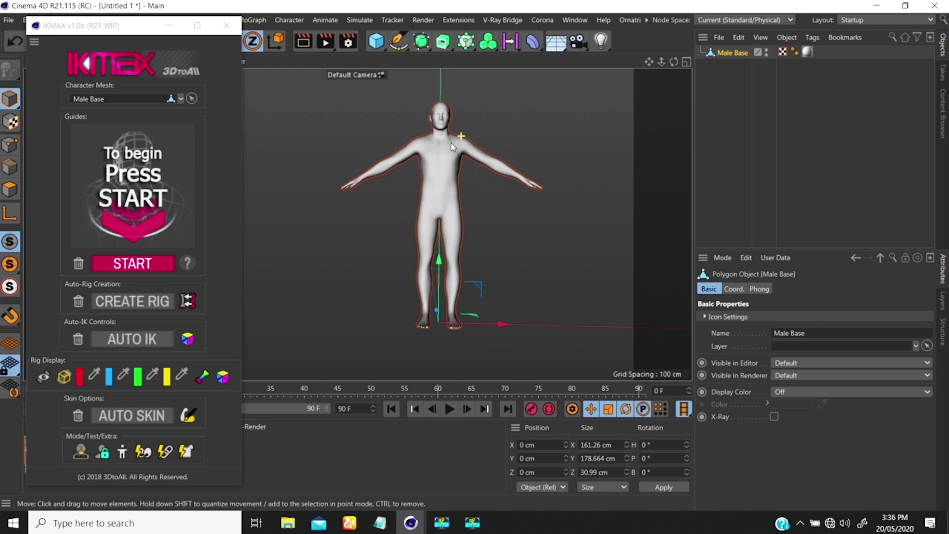
pyautogui.keyDown('alt'); pyautogui.moveTo(451, 147); pyautogui.dragTo(435, 183); pyautogui.keyUp('alt')
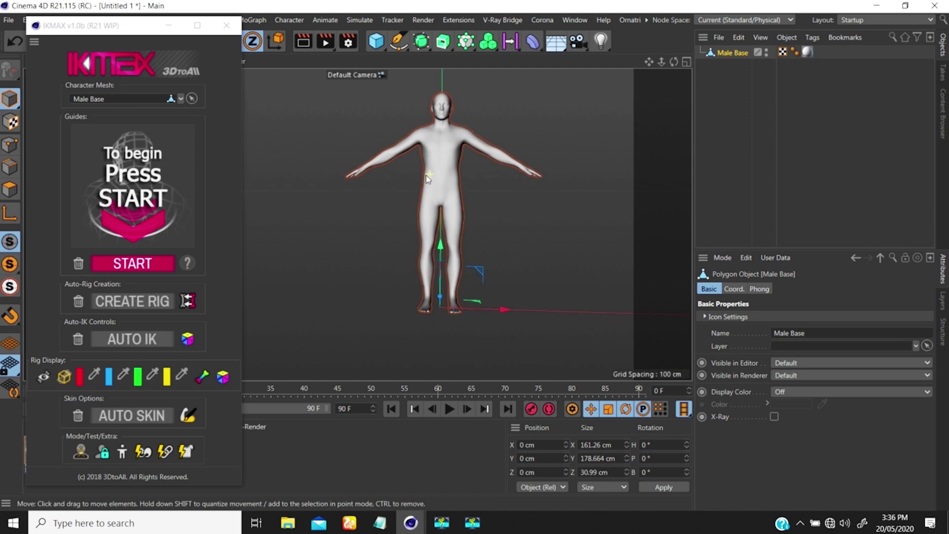
pyautogui.click(137, 264)
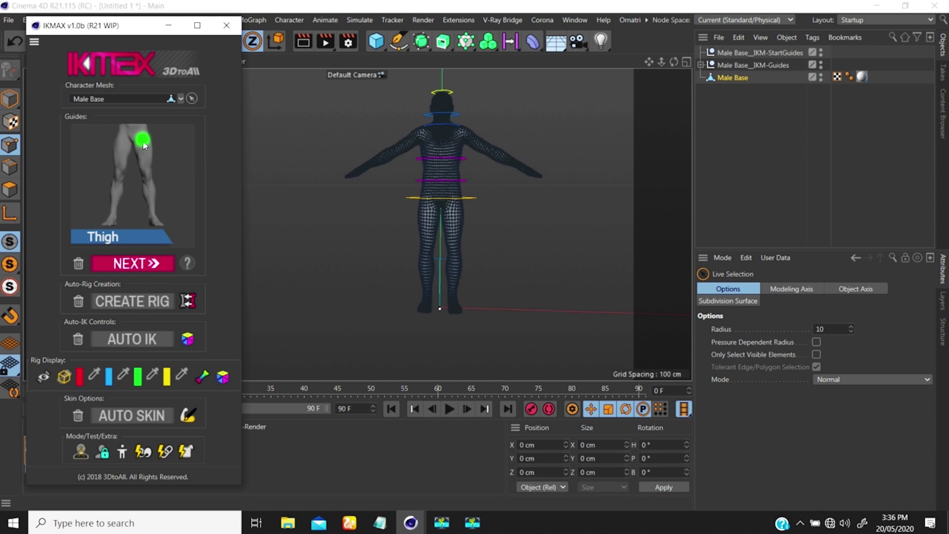
pyautogui.scroll(3, 457, 213)
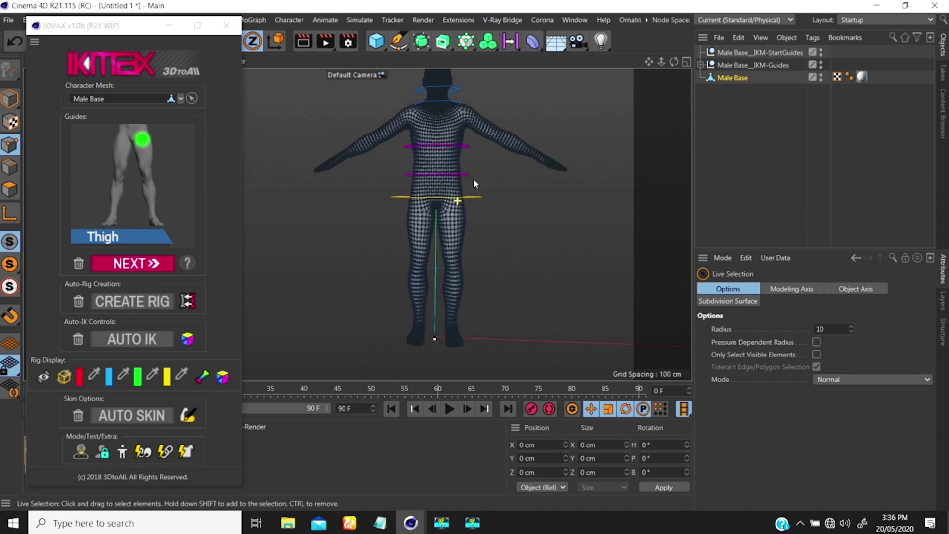
pyautogui.scroll(2, 473, 184)
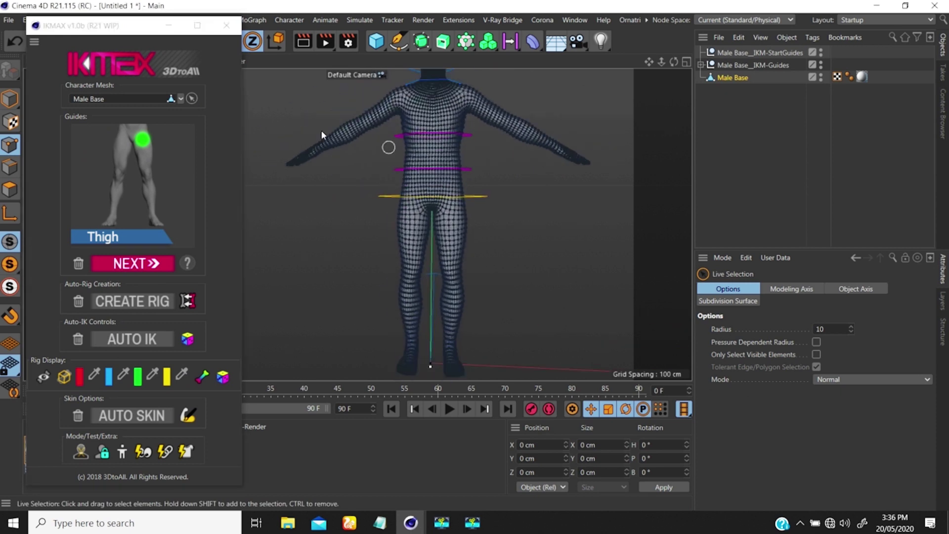
pyautogui.moveTo(132, 33); pyautogui.dragTo(132, 70)
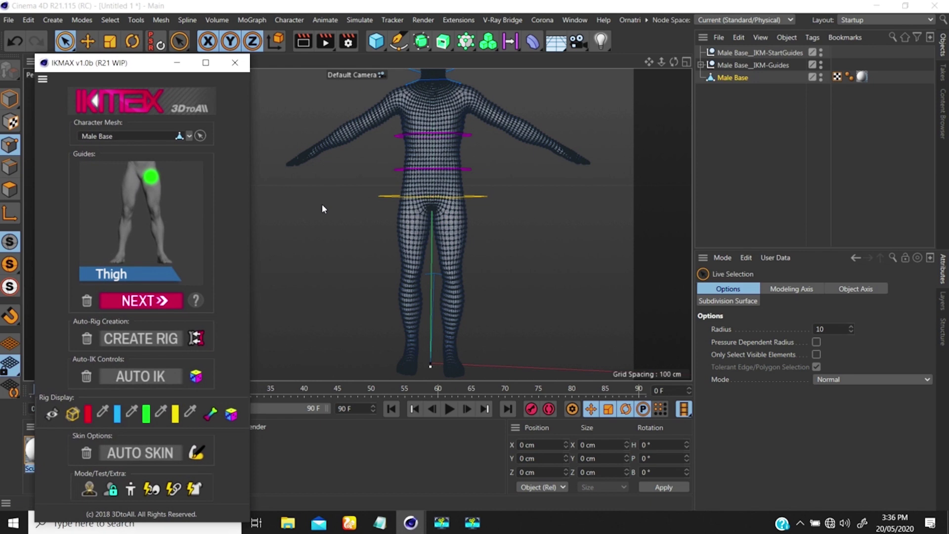
# - Switch to the front view and frame the hips and upper thighs
pyautogui.scroll(1, 449, 210)
pyautogui.scroll(4, 453, 204)
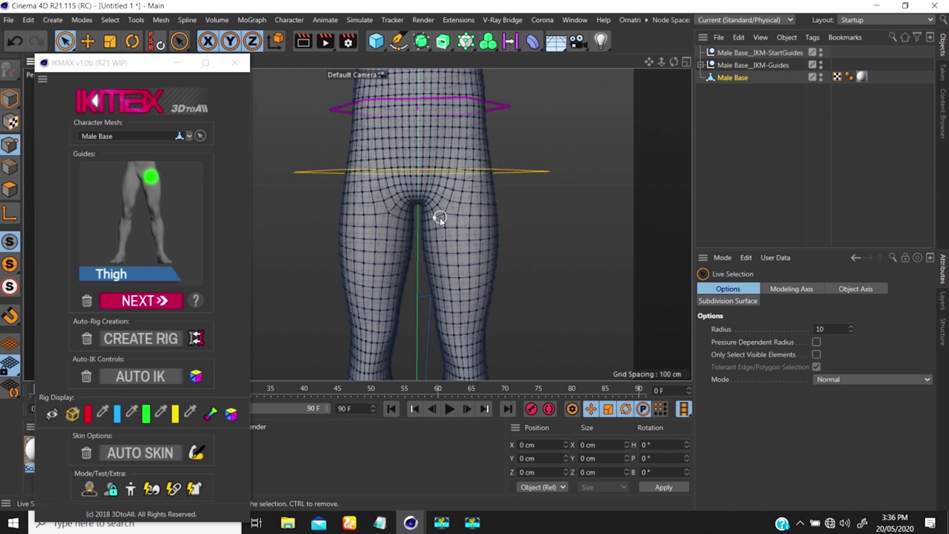
pyautogui.press('F4')
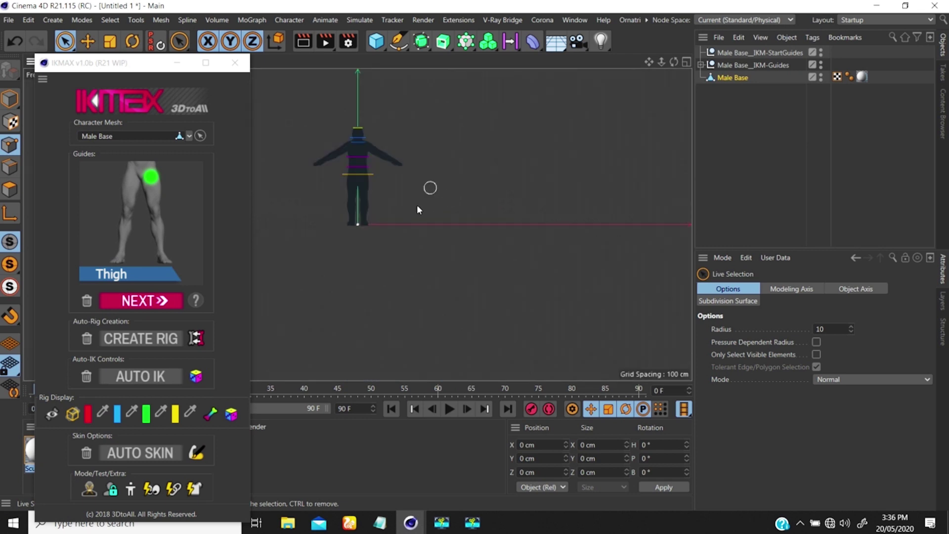
pyautogui.scroll(10, 349, 177)
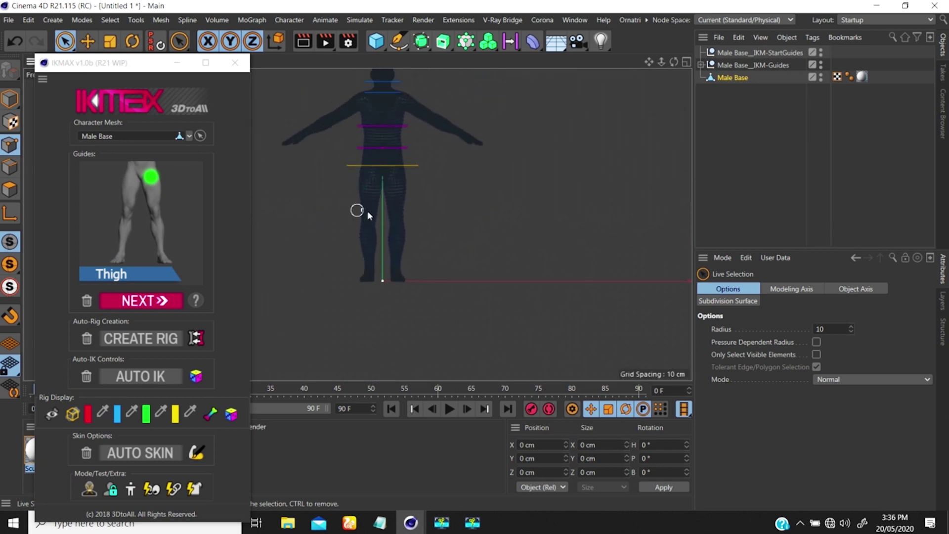
pyautogui.scroll(4, 390, 206)
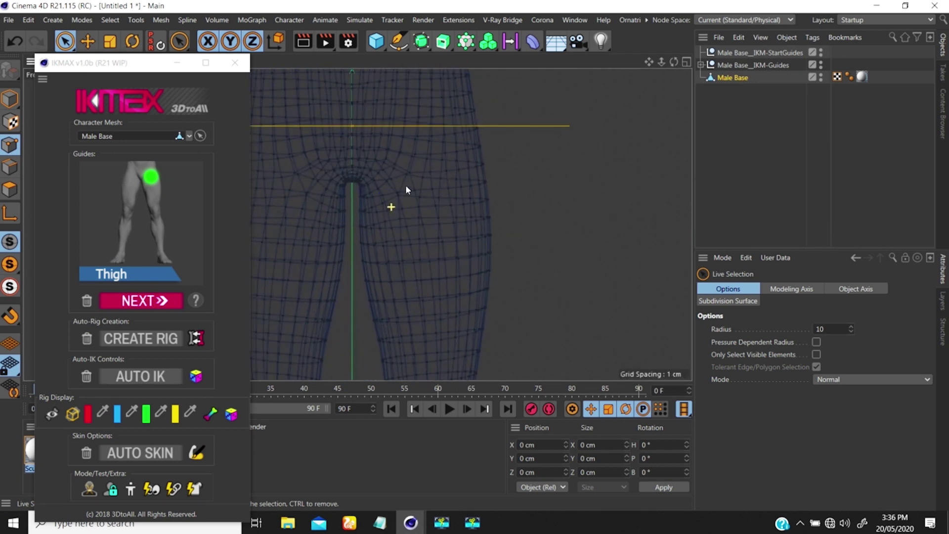
# - Try to select the point loop around the character's upper left thigh with Loop Selection
pyautogui.press('u')
pyautogui.press('l')
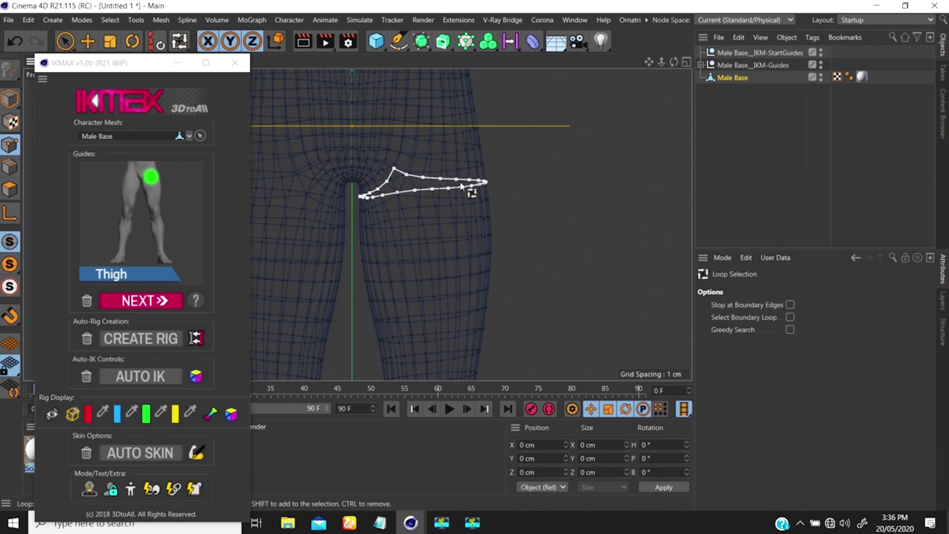
pyautogui.click(461, 190)
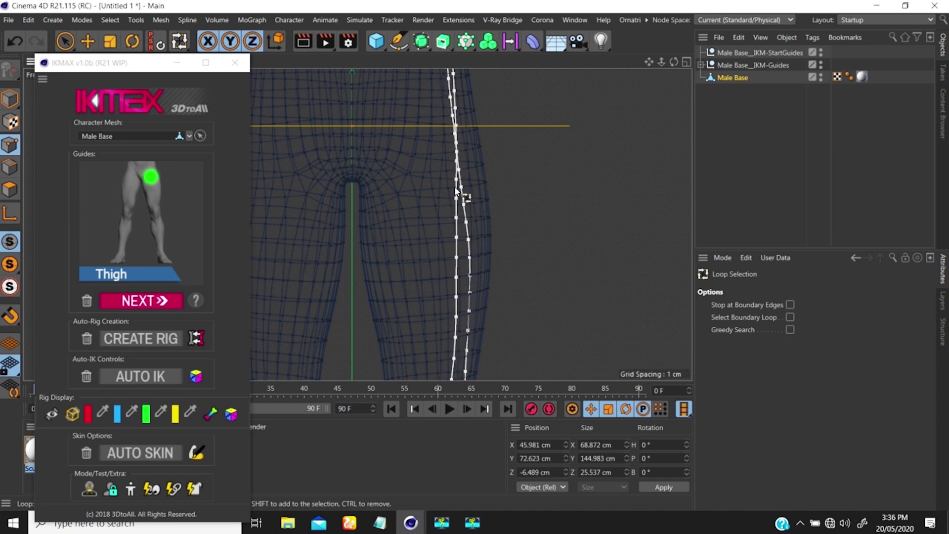
pyautogui.keyDown('alt'); pyautogui.moveTo(461, 183); pyautogui.dragTo(480, 156, button='right'); pyautogui.keyUp('alt')
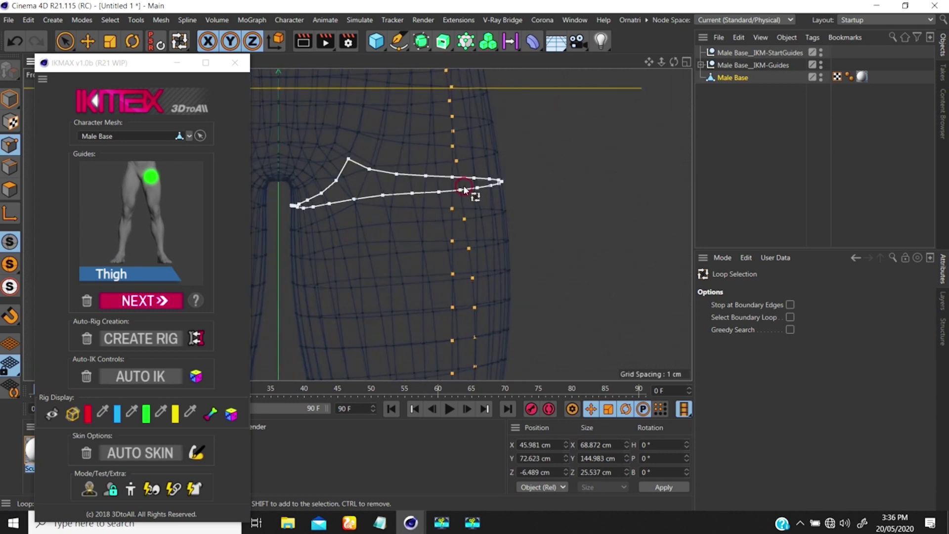
pyautogui.click(465, 190)
pyautogui.keyDown('alt'); pyautogui.moveTo(408, 238); pyautogui.dragTo(372, 280); pyautogui.keyUp('alt')
pyautogui.keyDown('alt'); pyautogui.moveTo(415, 205); pyautogui.dragTo(407, 231, button='middle'); pyautogui.keyUp('alt')
# - Select the points across the top of the character's left thigh with Live Selection and place the Thigh guide there
pyautogui.press('space')
pyautogui.keyDown('alt'); pyautogui.moveTo(399, 247); pyautogui.dragTo(407, 170, button='right'); pyautogui.keyUp('alt')
pyautogui.click(530, 183)
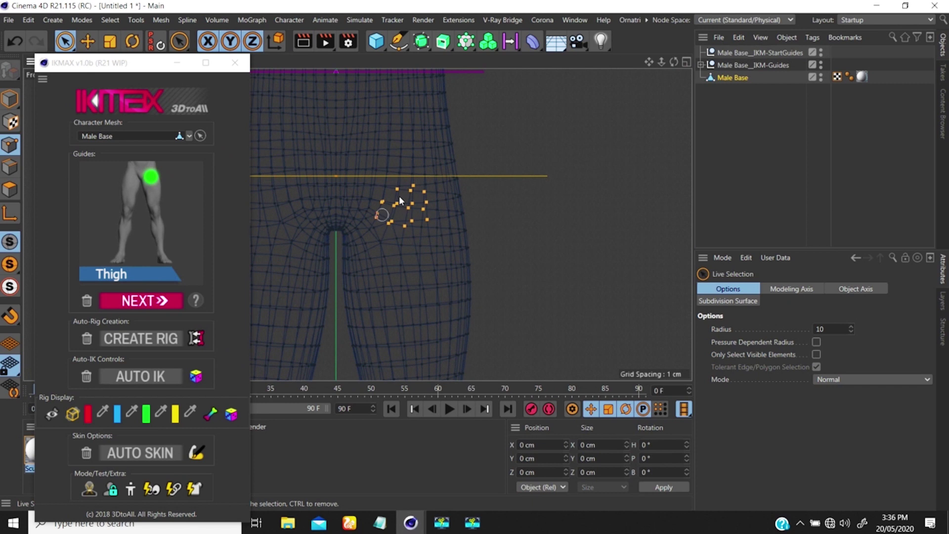
pyautogui.moveTo(406, 214); pyautogui.dragTo(396, 233)
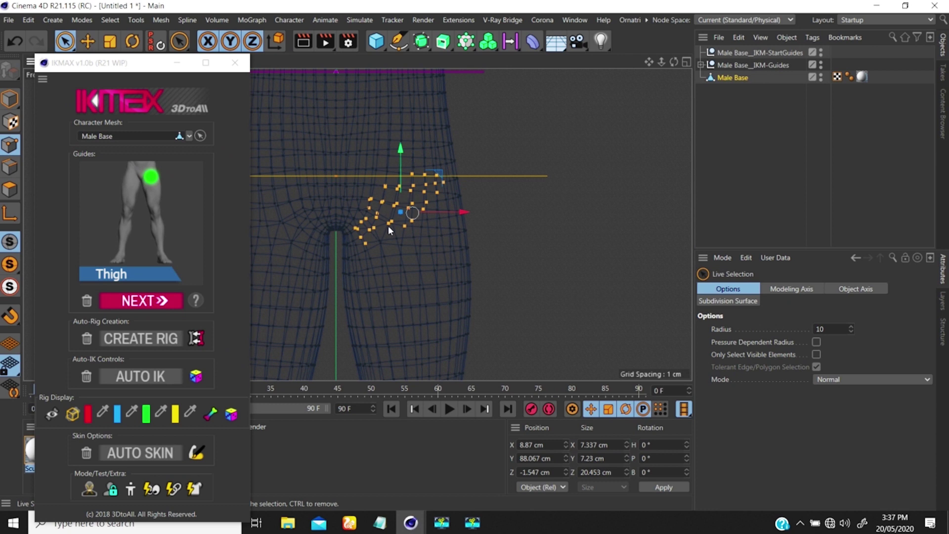
pyautogui.click(147, 302)
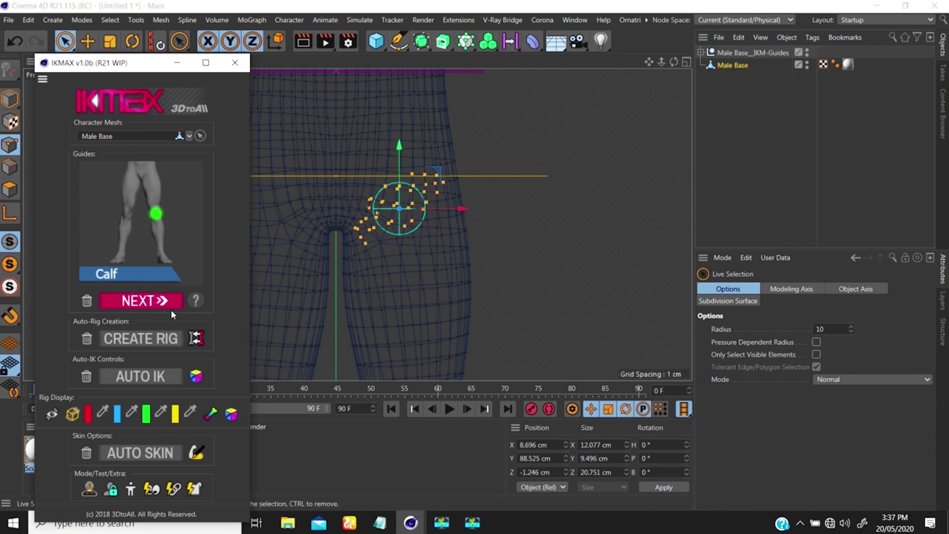
# - Select the points across the character's left knee with Live Selection and place the Calf guide there
pyautogui.keyDown('alt'); pyautogui.moveTo(443, 280); pyautogui.dragTo(436, 154, button='middle'); pyautogui.keyUp('alt')
pyautogui.scroll(-5, 418, 317)
pyautogui.keyDown('alt'); pyautogui.moveTo(413, 328); pyautogui.dragTo(411, 188, button='middle'); pyautogui.keyUp('alt')
pyautogui.scroll(1, 418, 231)
pyautogui.scroll(3, 421, 226)
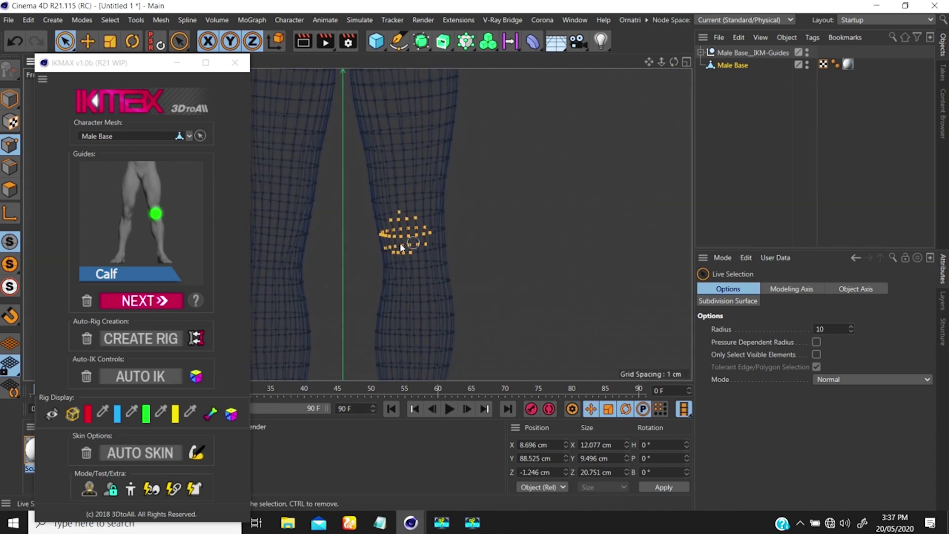
pyautogui.click(143, 301)
# - Select the points across the left ankle and place the Foot guide there
pyautogui.keyDown('alt'); pyautogui.moveTo(465, 244); pyautogui.dragTo(463, 78, button='middle'); pyautogui.keyUp('alt')
pyautogui.keyDown('alt'); pyautogui.moveTo(412, 264); pyautogui.dragTo(427, 144, button='middle'); pyautogui.keyUp('alt')
pyautogui.scroll(2, 398, 237)
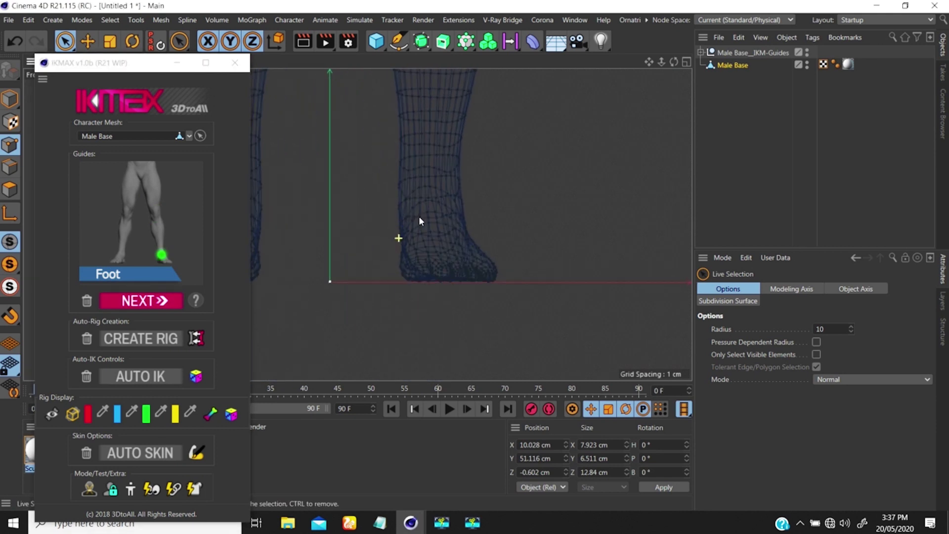
pyautogui.scroll(2, 416, 228)
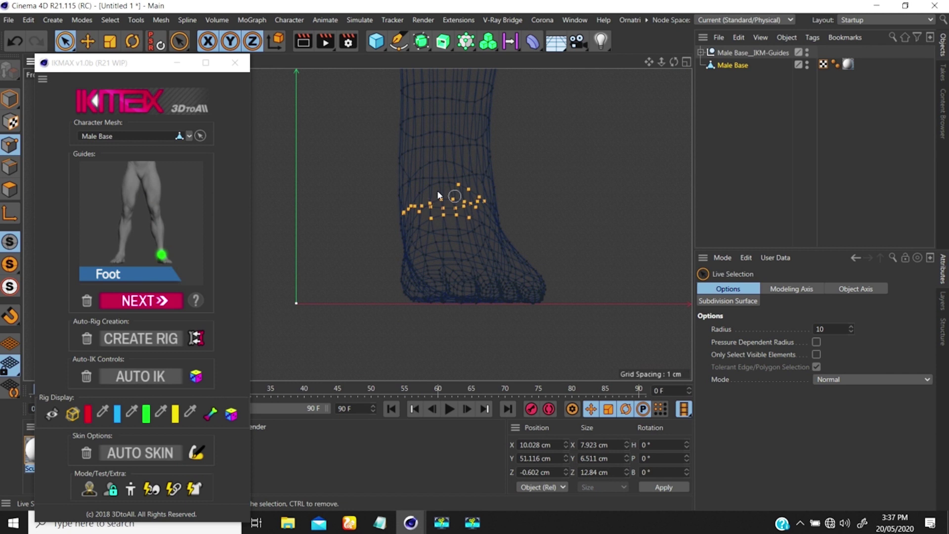
pyautogui.click(143, 301)
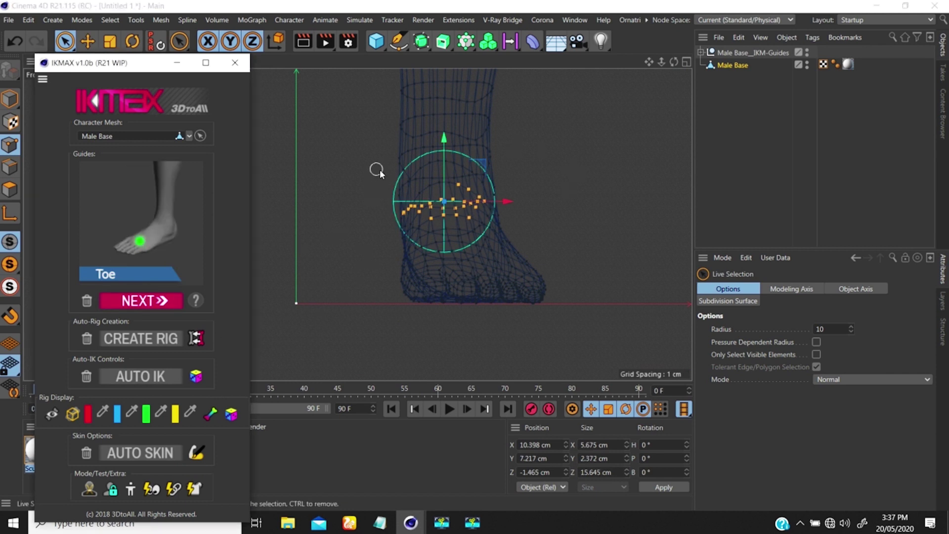
# - In the perspective view, place the Toe guide on the ball of the left foot and the Toe End guide at the toe tip
pyautogui.press('F1')
pyautogui.keyDown('alt'); pyautogui.moveTo(424, 213); pyautogui.dragTo(368, 297, button='right'); pyautogui.keyUp('alt')
pyautogui.keyDown('alt'); pyautogui.moveTo(358, 279); pyautogui.dragTo(358, 224, button='middle'); pyautogui.keyUp('alt')
pyautogui.keyDown('alt'); pyautogui.moveTo(430, 251); pyautogui.dragTo(366, 297); pyautogui.keyUp('alt')
pyautogui.scroll(8, 430, 250)
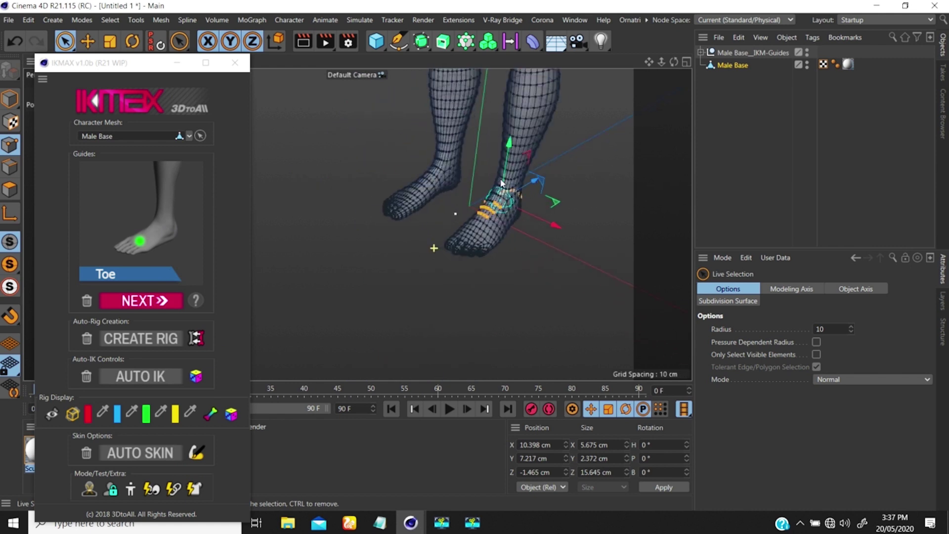
pyautogui.keyDown('alt'); pyautogui.moveTo(418, 183); pyautogui.dragTo(385, 240); pyautogui.keyUp('alt')
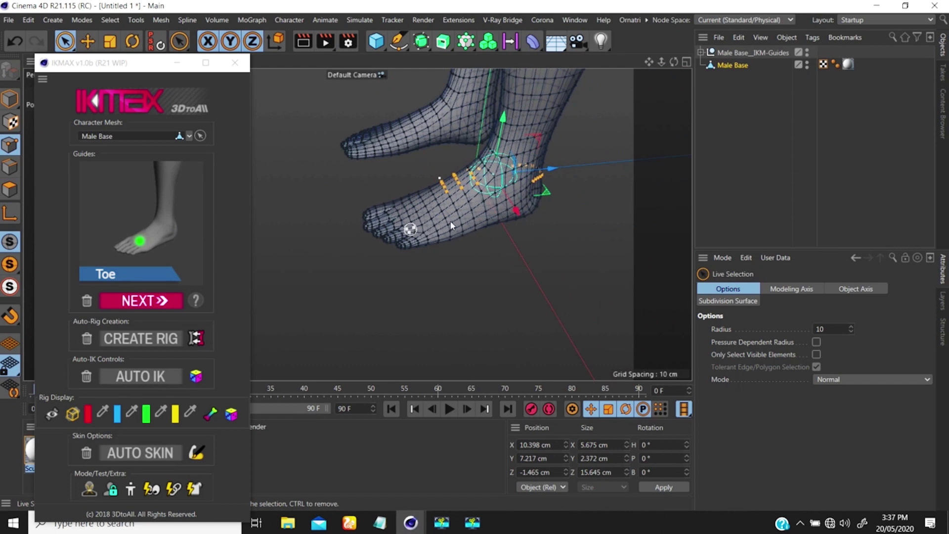
pyautogui.moveTo(428, 212); pyautogui.dragTo(437, 218)
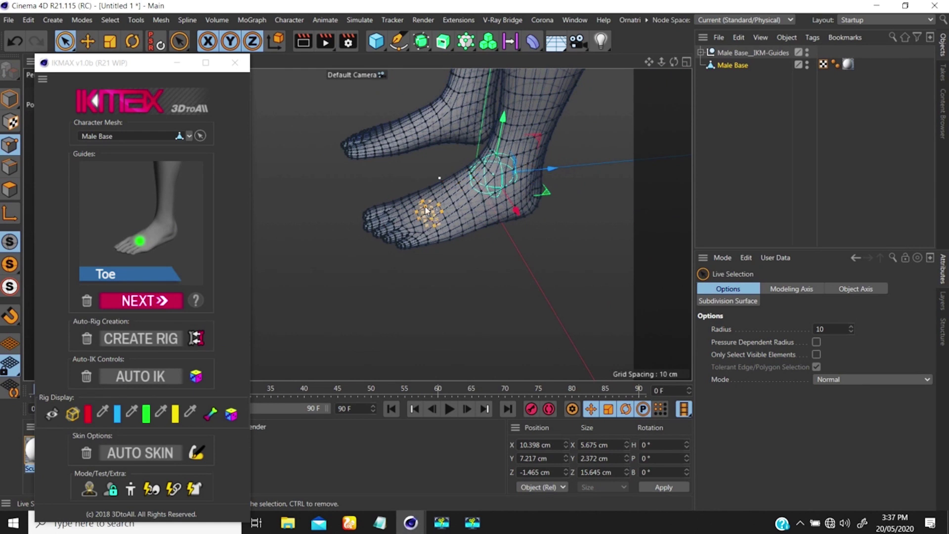
pyautogui.click(145, 300)
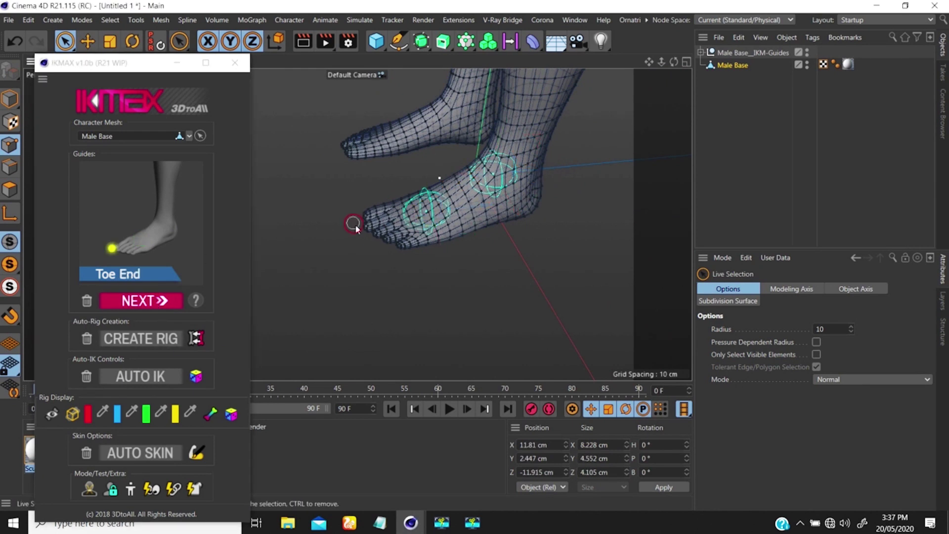
pyautogui.click(364, 226)
pyautogui.click(139, 301)
# - Place the Arm guide on points at the left shoulder and the ForeArm guide on points at the left elbow
pyautogui.keyDown('alt'); pyautogui.moveTo(472, 209); pyautogui.dragTo(345, 330, button='right'); pyautogui.keyUp('alt')
pyautogui.keyDown('alt'); pyautogui.moveTo(429, 245); pyautogui.dragTo(419, 289, button='middle'); pyautogui.keyUp('alt')
pyautogui.keyDown('alt'); pyautogui.moveTo(468, 222); pyautogui.dragTo(508, 198); pyautogui.keyUp('alt')
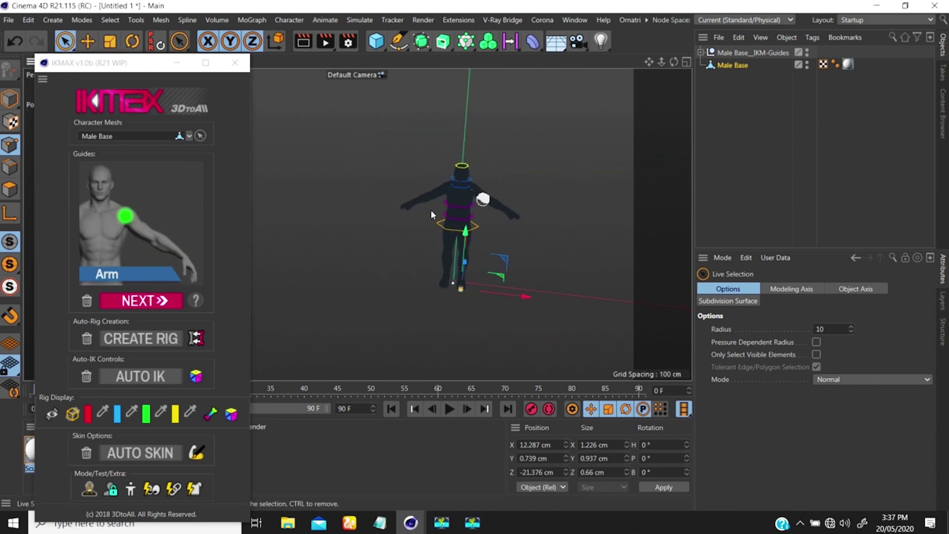
pyautogui.keyDown('alt'); pyautogui.moveTo(464, 203); pyautogui.dragTo(425, 219, button='middle'); pyautogui.keyUp('alt')
pyautogui.keyDown('alt'); pyautogui.moveTo(424, 219); pyautogui.dragTo(405, 93, button='right'); pyautogui.keyUp('alt')
pyautogui.scroll(6, 451, 197)
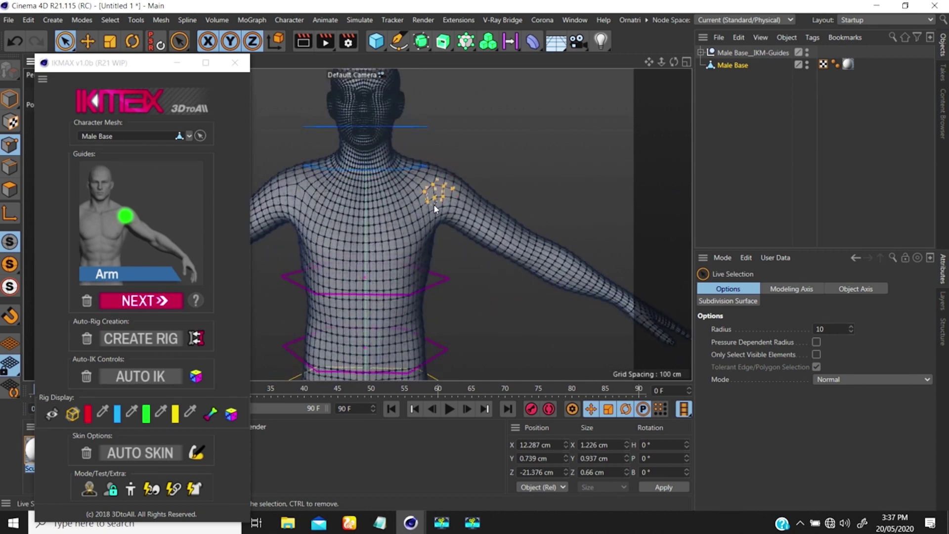
pyautogui.click(119, 303)
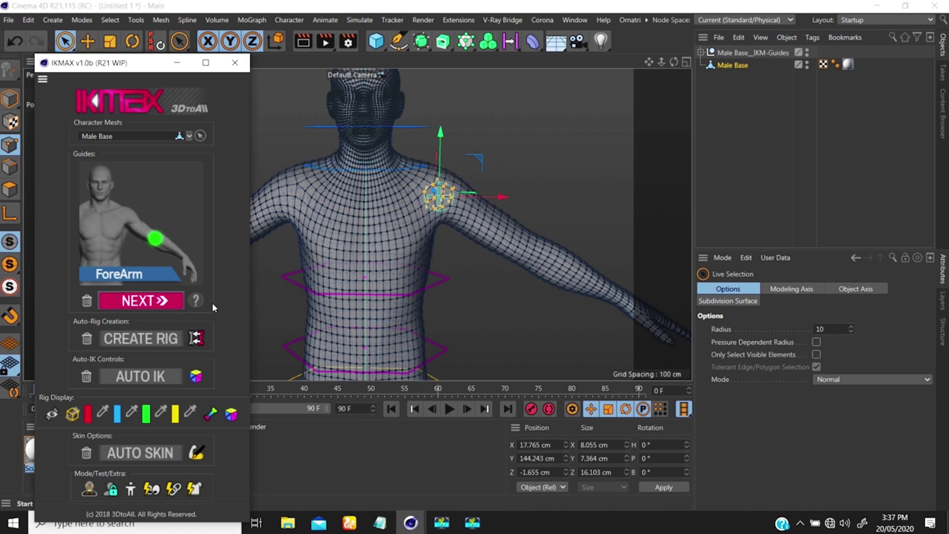
pyautogui.click(526, 247)
pyautogui.click(146, 306)
# - Select the points at the character's left wrist and place the Palm guide there
pyautogui.keyDown('alt'); pyautogui.moveTo(543, 233); pyautogui.dragTo(445, 114, button='middle'); pyautogui.keyUp('alt')
pyautogui.keyDown('alt'); pyautogui.moveTo(357, 162); pyautogui.dragTo(415, 199, button='middle'); pyautogui.keyUp('alt')
pyautogui.scroll(-3, 415, 199)
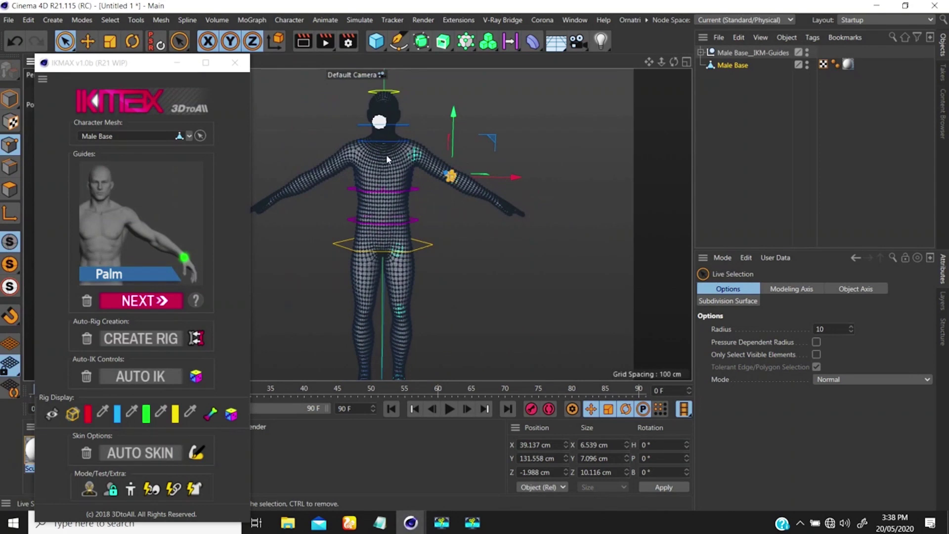
pyautogui.scroll(6, 485, 218)
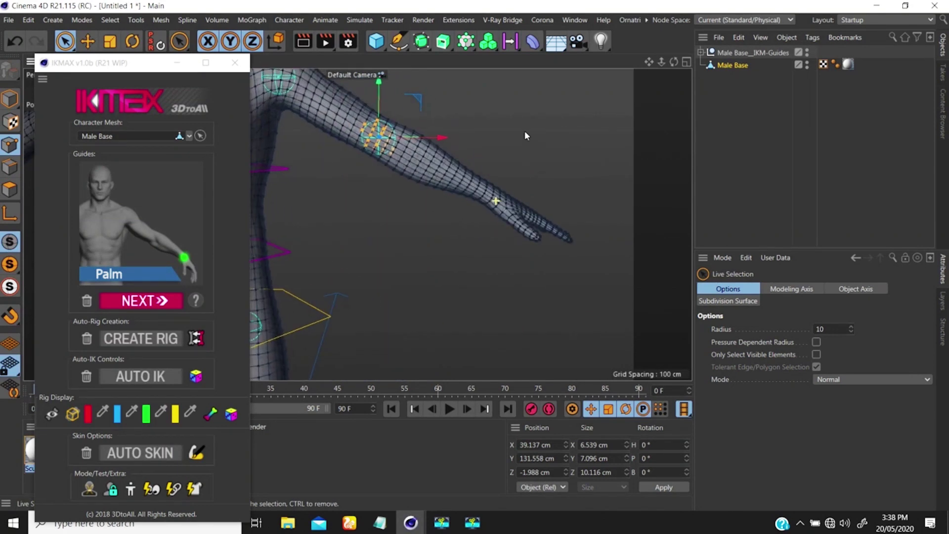
pyautogui.scroll(5, 496, 199)
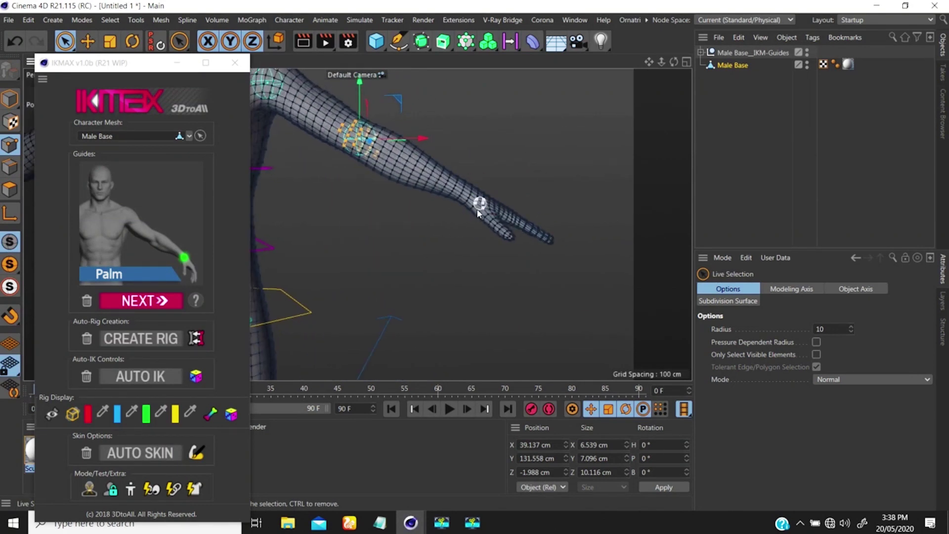
pyautogui.scroll(1, 467, 217)
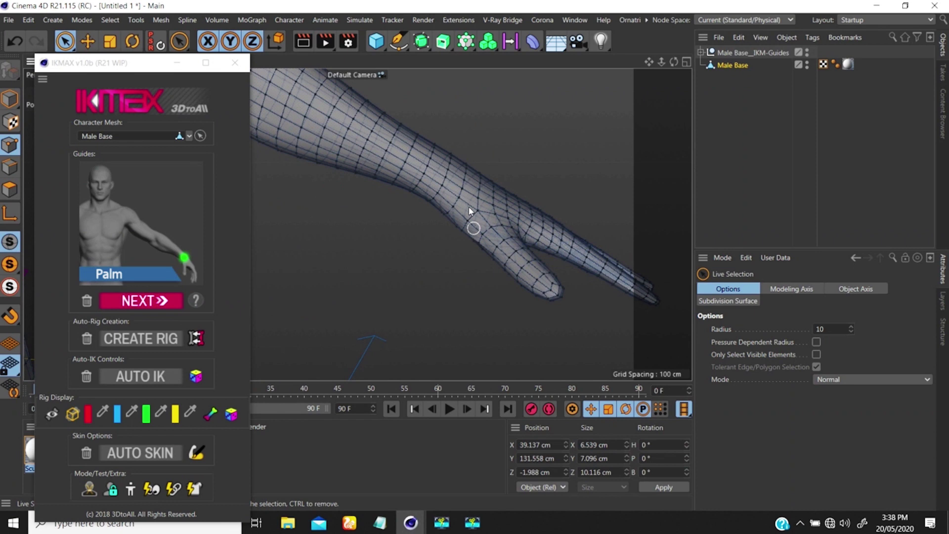
pyautogui.click(438, 171)
pyautogui.click(145, 300)
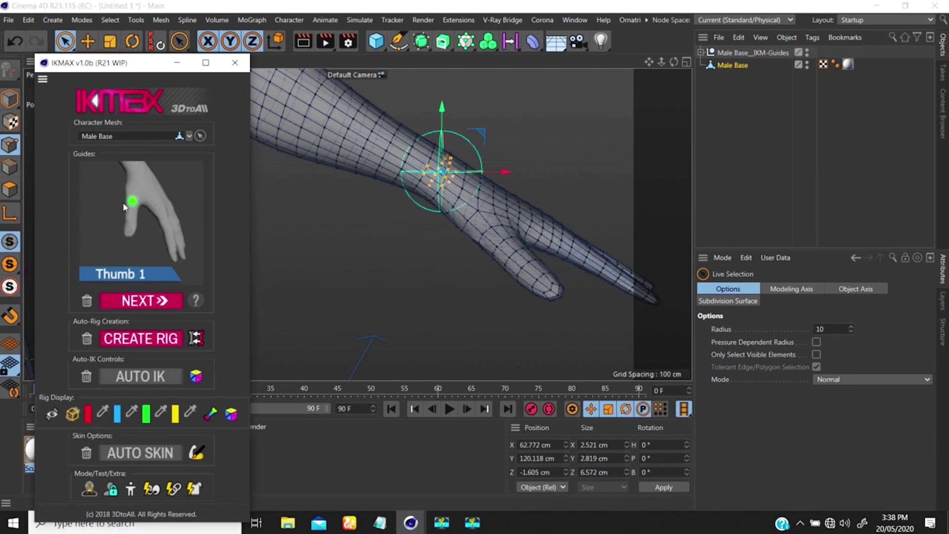
# - Select the points at the base of the left thumb and place the Thumb 1 guide there
pyautogui.keyDown('alt'); pyautogui.moveTo(486, 236); pyautogui.dragTo(481, 275); pyautogui.keyUp('alt')
pyautogui.scroll(3, 508, 243)
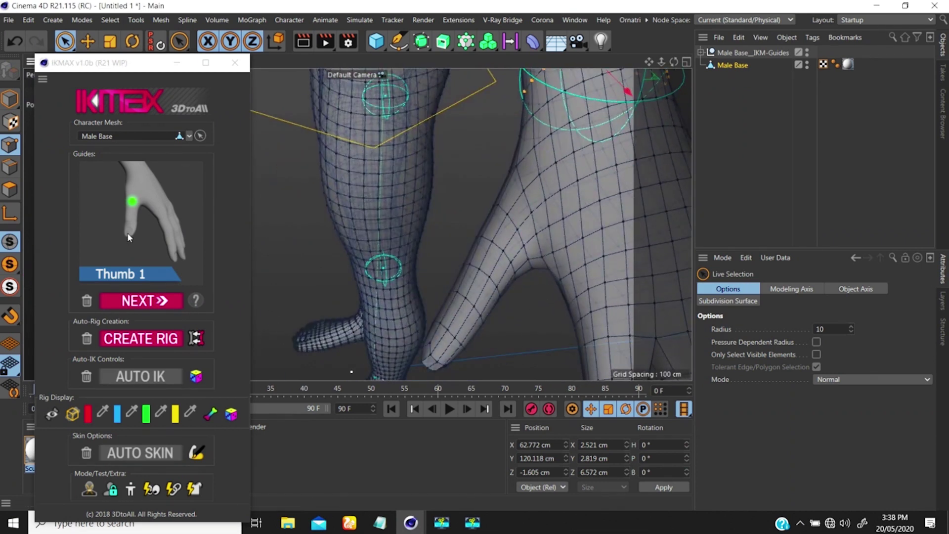
pyautogui.click(524, 192)
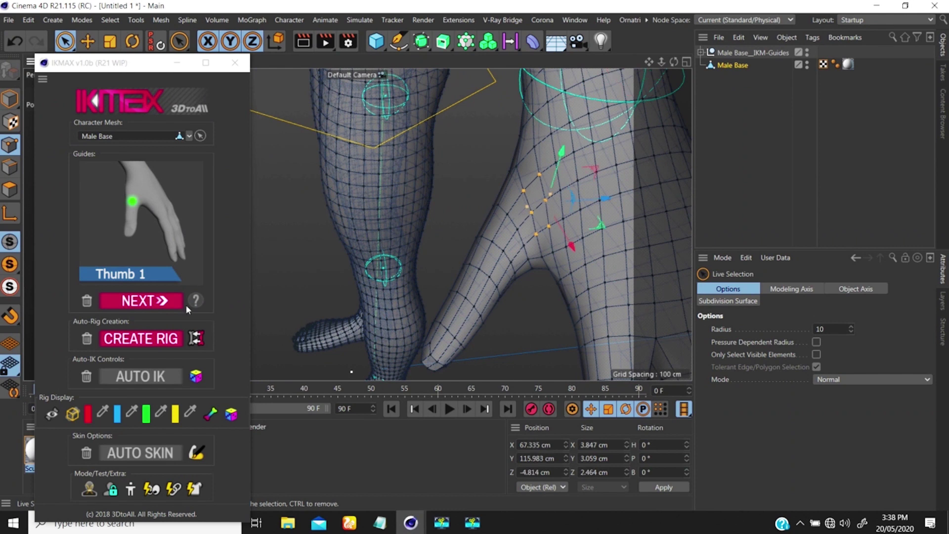
pyautogui.click(544, 203)
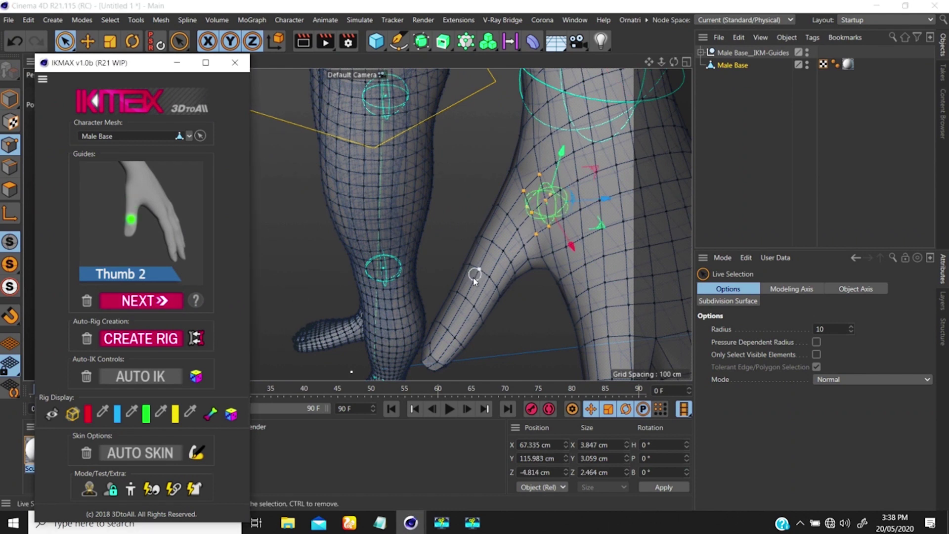
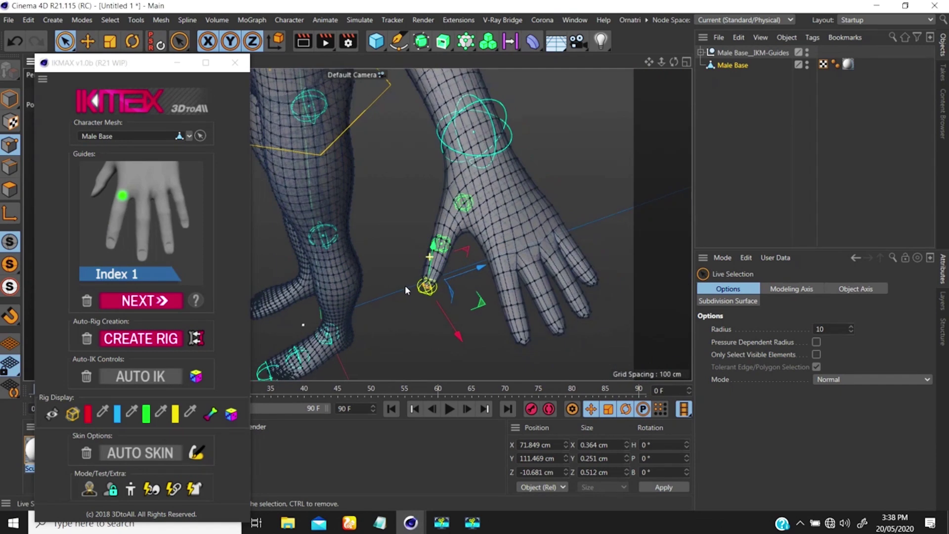
# - Select the points around the left index finger's knuckle and place the Index 1 guide there
pyautogui.keyDown('alt'); pyautogui.moveTo(467, 255); pyautogui.dragTo(447, 263); pyautogui.keyUp('alt')
pyautogui.keyDown('alt'); pyautogui.moveTo(447, 263); pyautogui.dragTo(435, 285, button='right'); pyautogui.keyUp('alt')
pyautogui.keyDown('alt'); pyautogui.moveTo(445, 286); pyautogui.dragTo(417, 288); pyautogui.keyUp('alt')
pyautogui.keyDown('alt'); pyautogui.moveTo(371, 277); pyautogui.dragTo(381, 265, button='right'); pyautogui.keyUp('alt')
pyautogui.scroll(5, 381, 269)
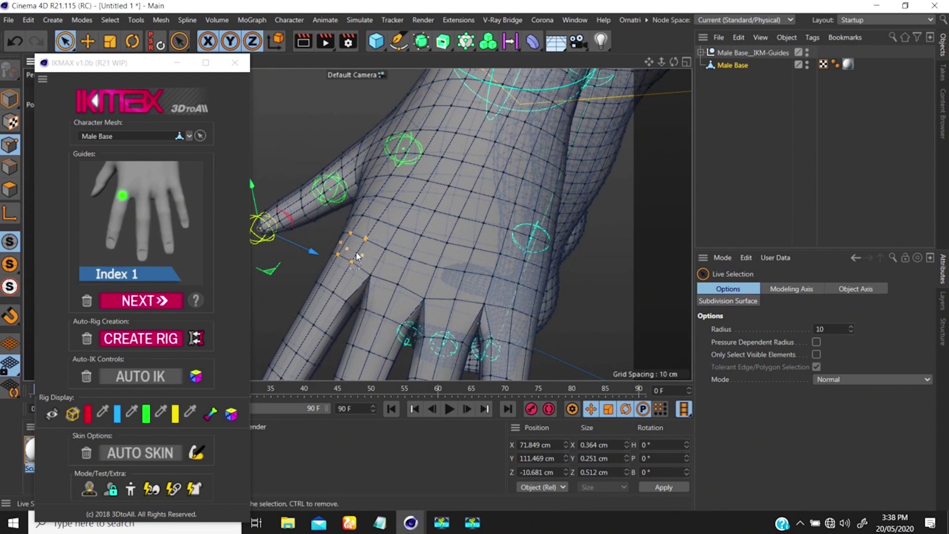
pyautogui.click(354, 260)
pyautogui.click(161, 301)
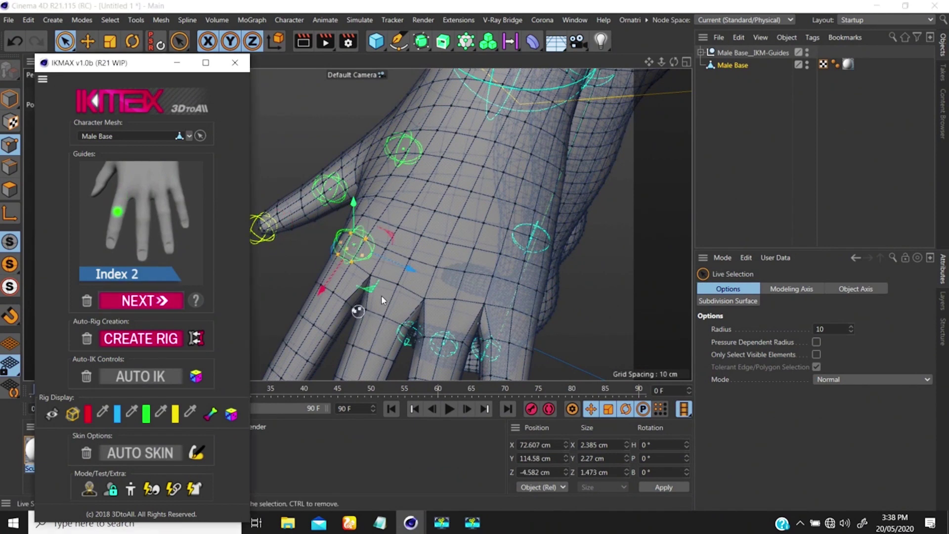
# - Place the Index 2 and Index 3 guides on the left index finger's joints and the Index End guide at its tip
pyautogui.keyDown('alt'); pyautogui.moveTo(381, 296); pyautogui.dragTo(428, 226, button='middle'); pyautogui.keyUp('alt')
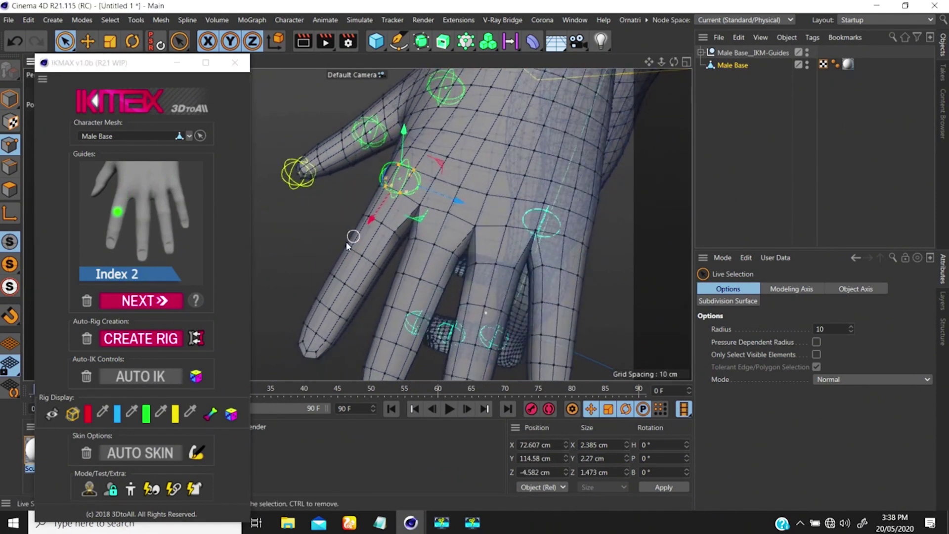
pyautogui.click(369, 265)
pyautogui.click(142, 298)
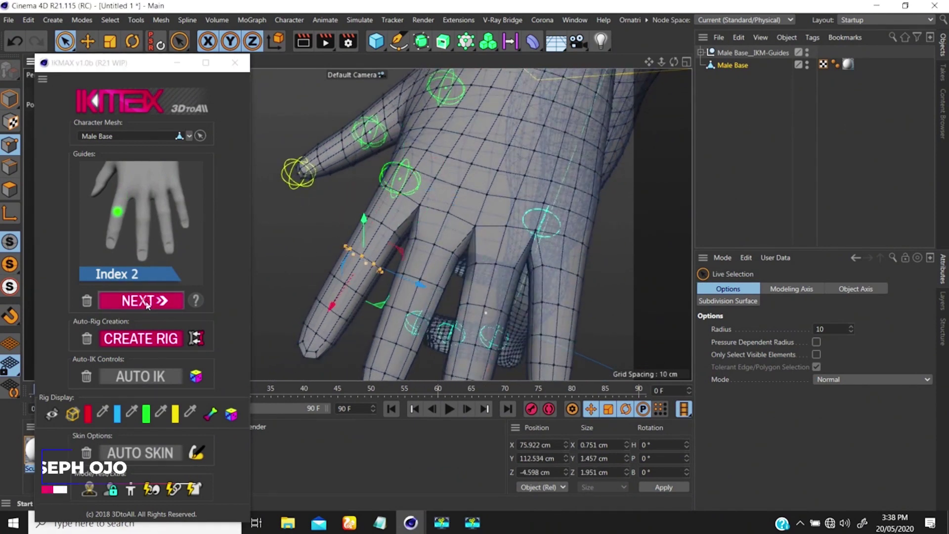
pyautogui.click(348, 327)
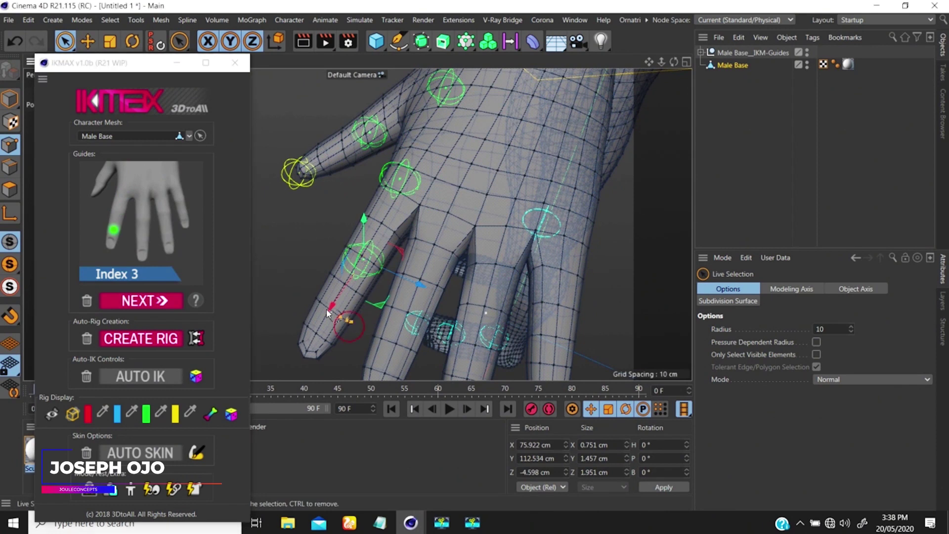
pyautogui.click(144, 300)
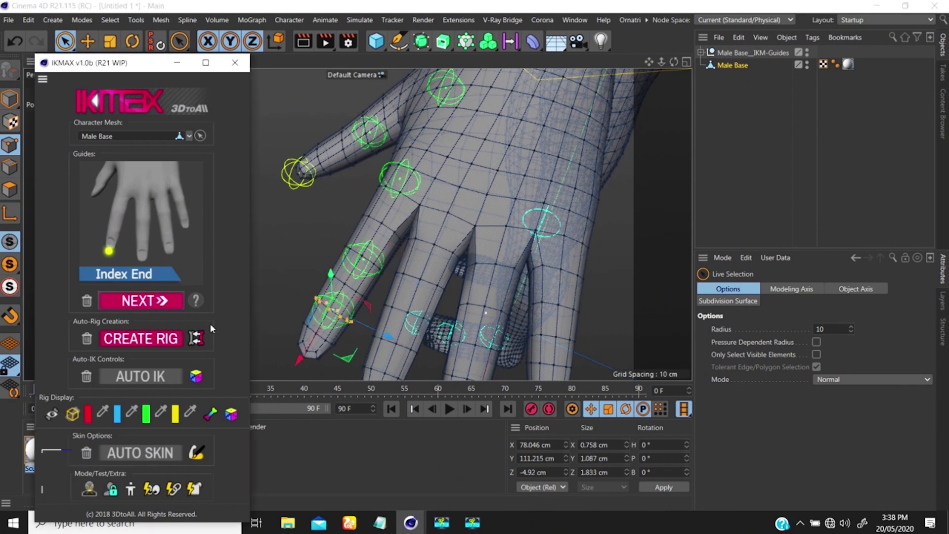
pyautogui.click(319, 364)
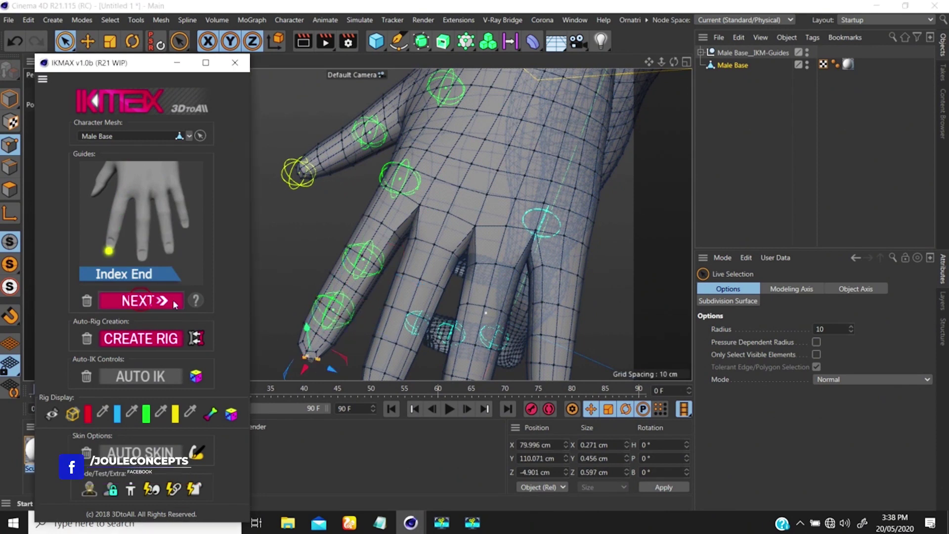
pyautogui.click(144, 301)
# - Place the Middle 1, Middle 2, Middle 3 and Middle End guides along the left middle finger from knuckle to tip
pyautogui.keyDown('alt'); pyautogui.moveTo(425, 272); pyautogui.dragTo(465, 221); pyautogui.keyUp('alt')
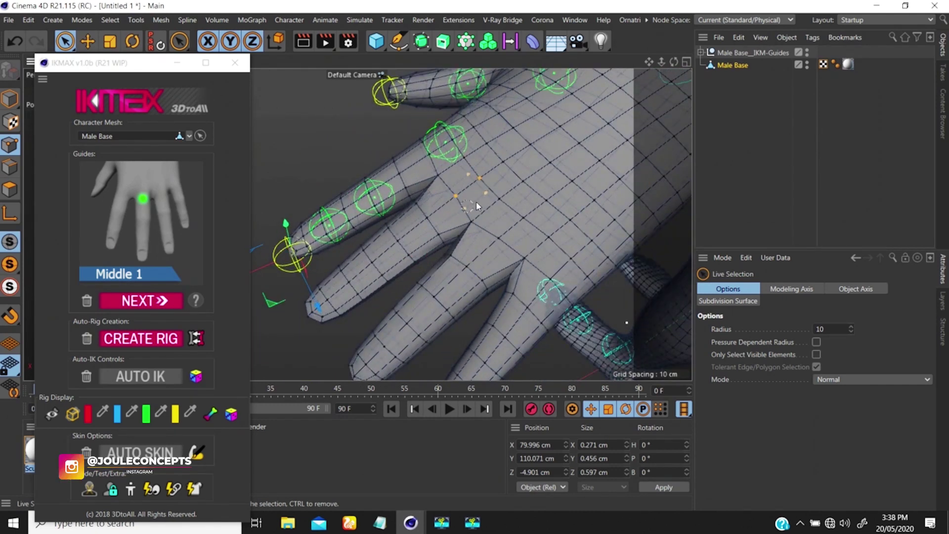
pyautogui.click(145, 301)
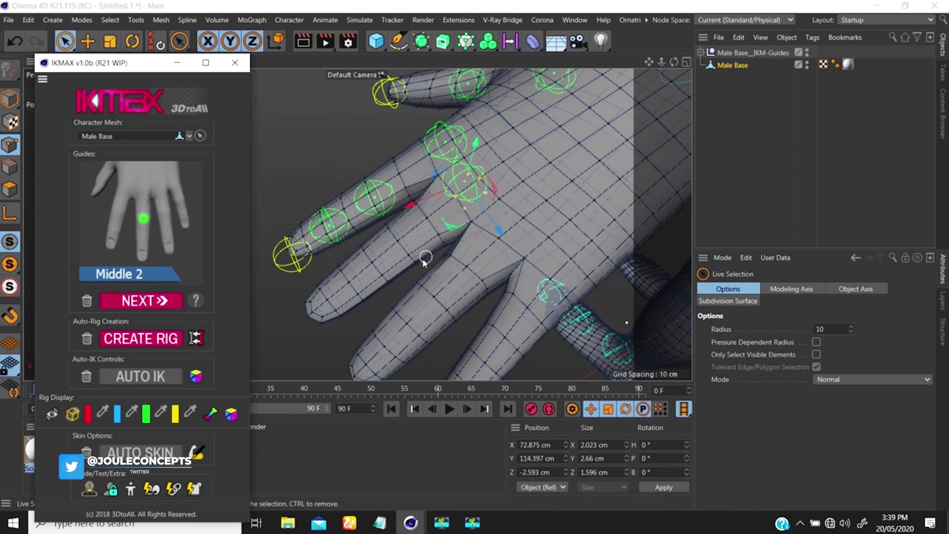
pyautogui.moveTo(424, 262); pyautogui.dragTo(388, 228)
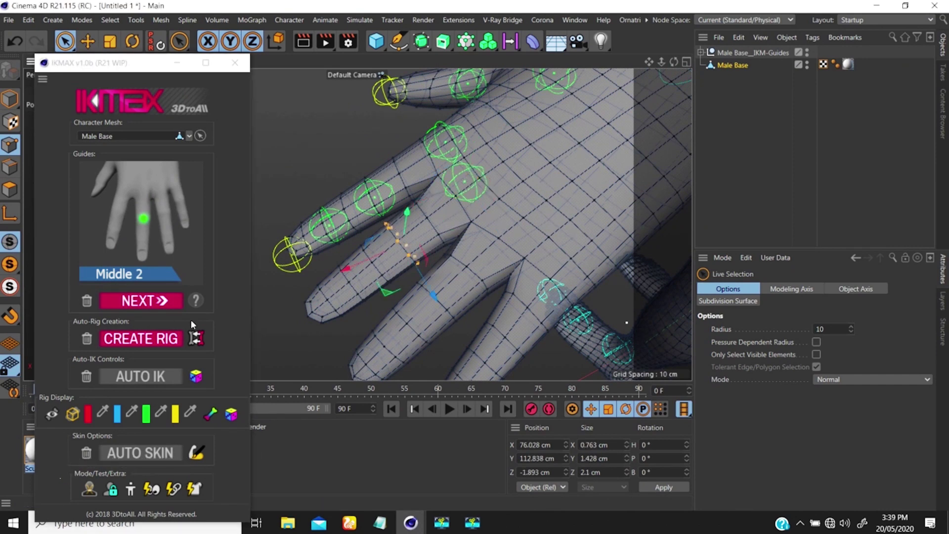
pyautogui.click(144, 301)
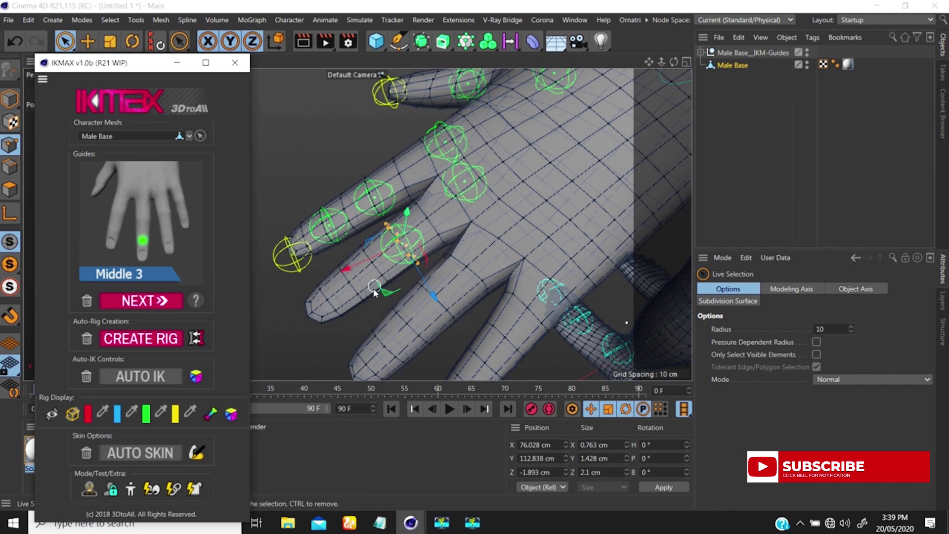
pyautogui.moveTo(370, 300); pyautogui.dragTo(349, 281)
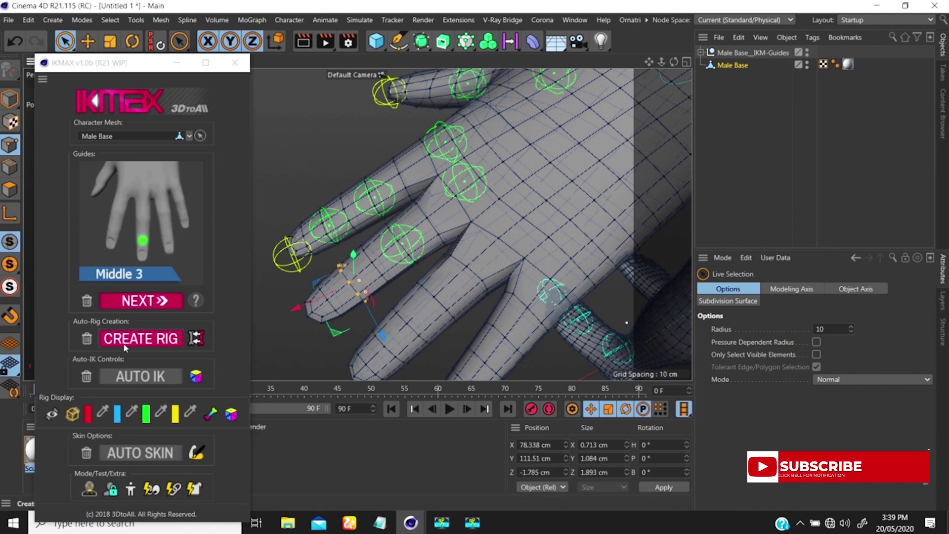
pyautogui.click(144, 301)
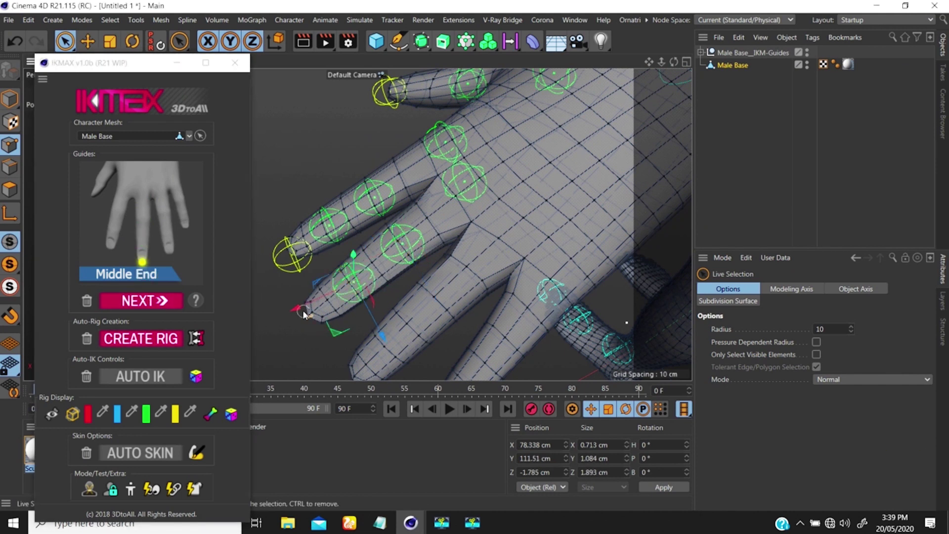
pyautogui.click(304, 312)
pyautogui.click(135, 302)
# - Select the points around the left ring finger's knuckle and place the Ring 1 guide there
pyautogui.scroll(-3, 364, 237)
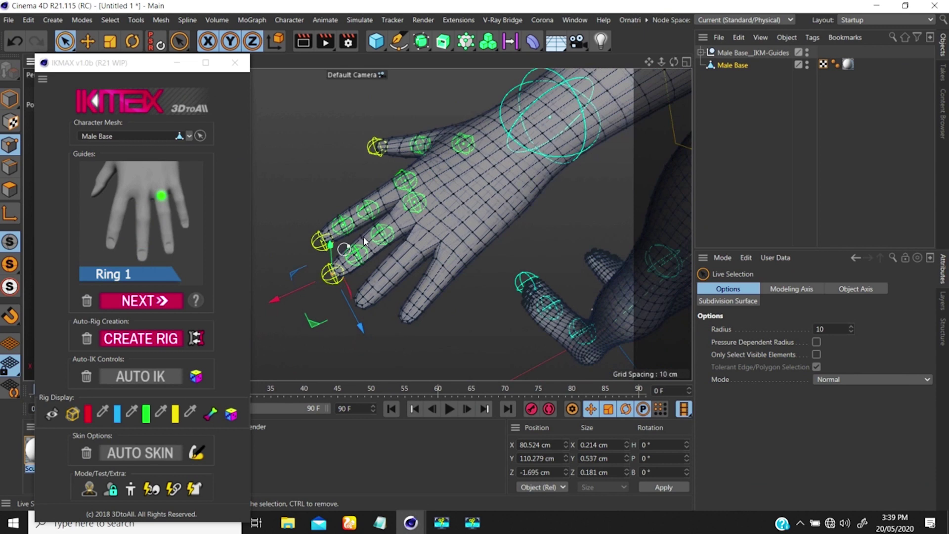
pyautogui.keyDown('alt'); pyautogui.moveTo(364, 238); pyautogui.dragTo(426, 261); pyautogui.keyUp('alt')
pyautogui.scroll(5, 428, 258)
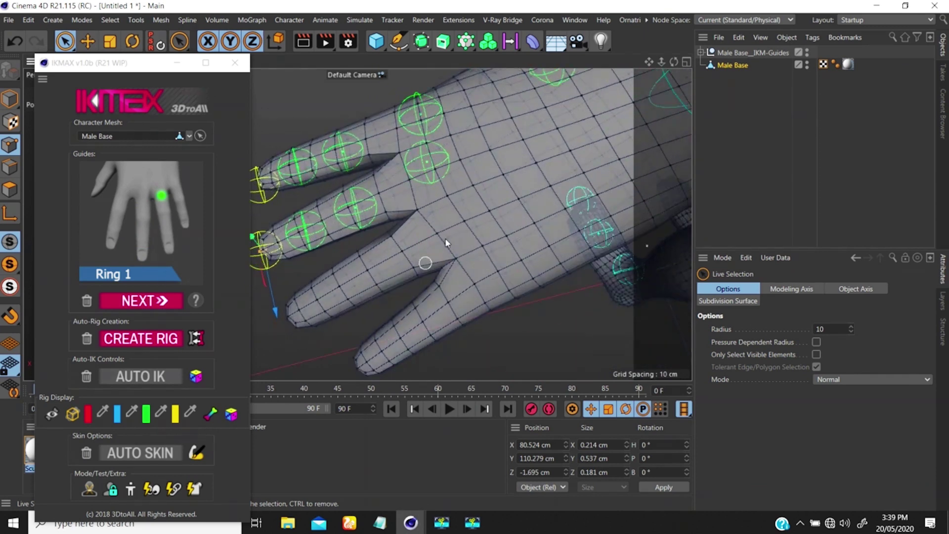
pyautogui.click(446, 251)
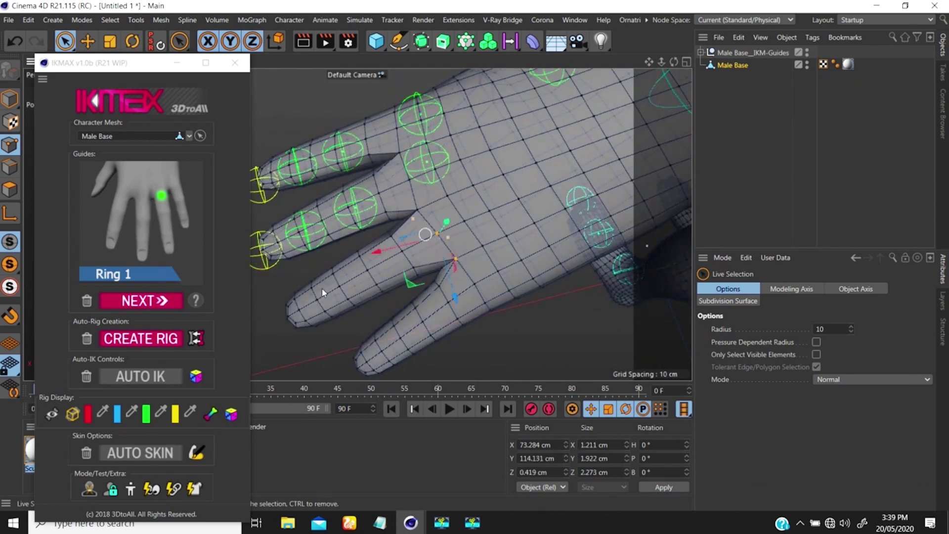
pyautogui.click(143, 306)
# - Place the Ring 2 and Ring 3 guides on the left ring finger's middle and outer joints
pyautogui.click(372, 277)
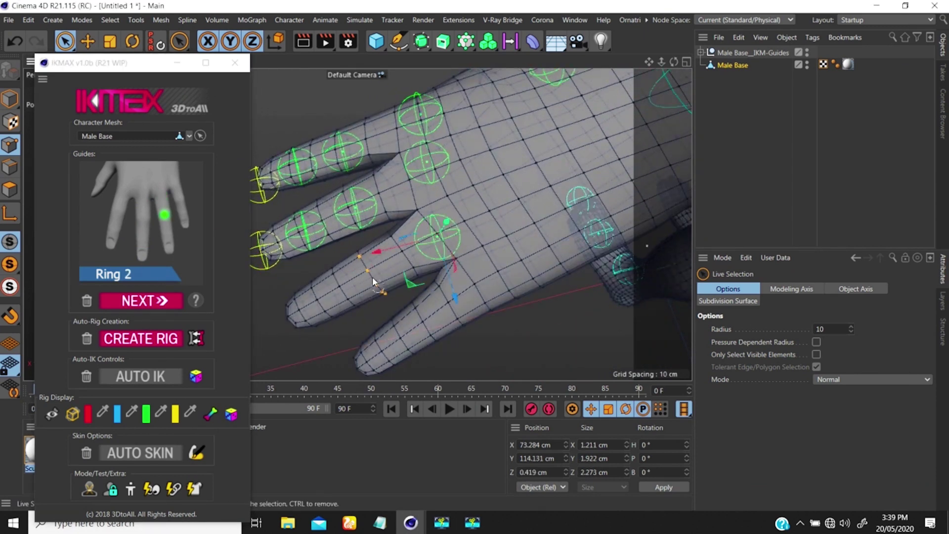
pyautogui.click(143, 301)
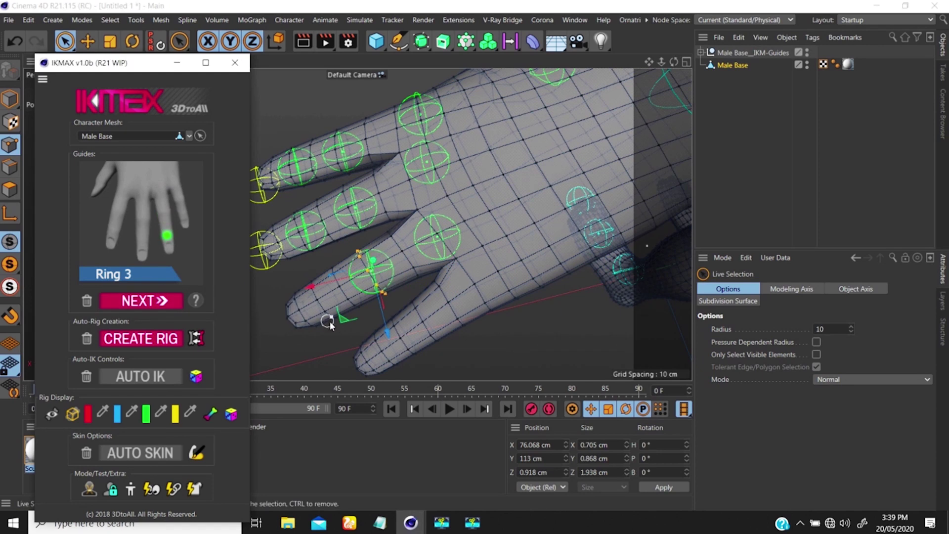
pyautogui.moveTo(330, 317); pyautogui.dragTo(310, 280)
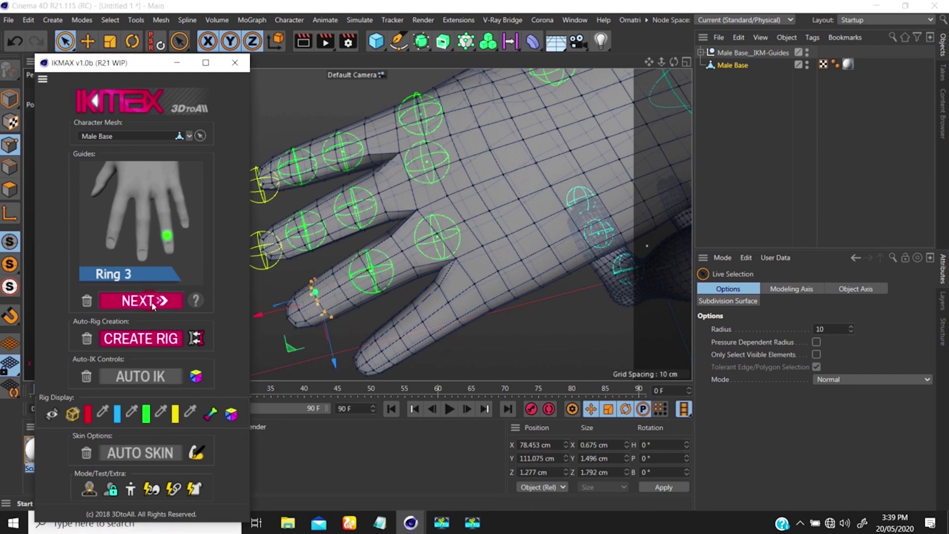
pyautogui.click(153, 305)
# - Select the point at the left ring finger's tip and place the Ring End guide there
pyautogui.keyDown('alt'); pyautogui.moveTo(291, 341); pyautogui.dragTo(310, 316); pyautogui.keyUp('alt')
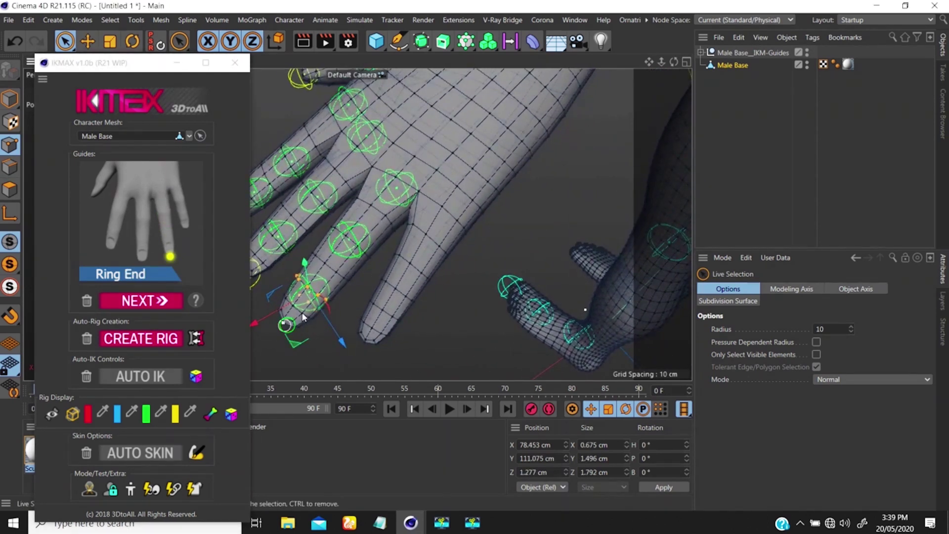
pyautogui.keyDown('alt'); pyautogui.moveTo(303, 316); pyautogui.dragTo(329, 290, button='middle'); pyautogui.keyUp('alt')
pyautogui.scroll(2, 330, 285)
pyautogui.click(352, 308)
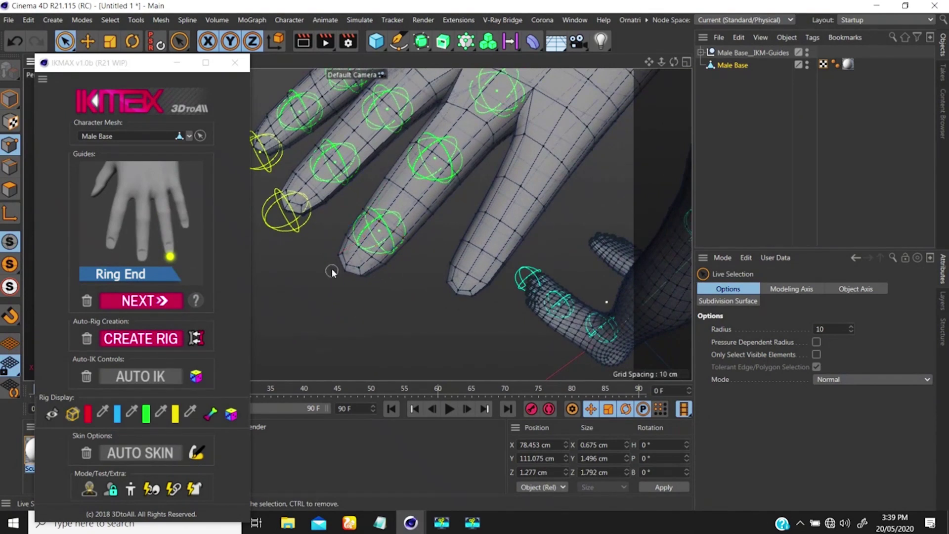
pyautogui.click(345, 271)
pyautogui.click(146, 303)
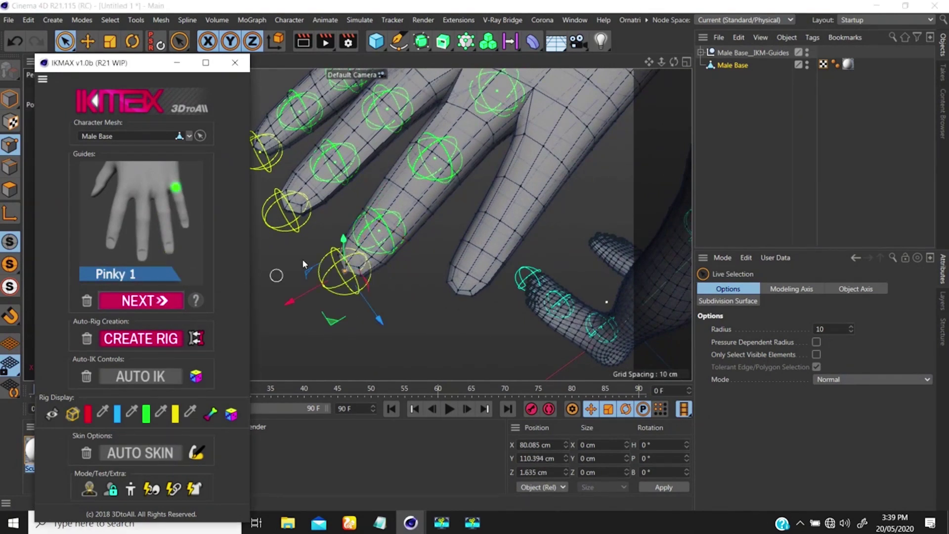
# - Select the points around the left little finger's knuckle and place the Pinky 1 guide there
pyautogui.keyDown('alt'); pyautogui.moveTo(301, 240); pyautogui.dragTo(278, 271, button='right'); pyautogui.keyUp('alt')
pyautogui.keyDown('alt'); pyautogui.moveTo(357, 222); pyautogui.dragTo(313, 254, button='middle'); pyautogui.keyUp('alt')
pyautogui.keyDown('alt'); pyautogui.moveTo(375, 260); pyautogui.dragTo(319, 261); pyautogui.keyUp('alt')
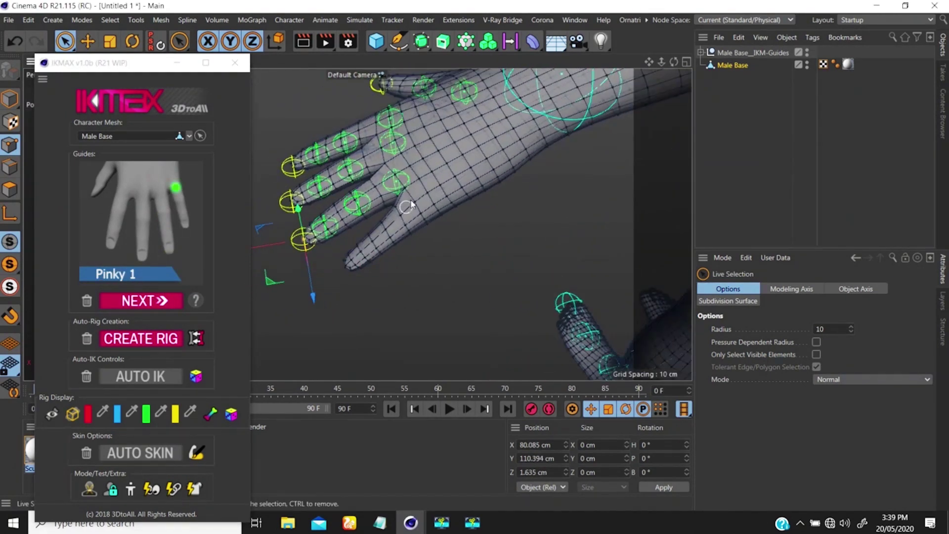
pyautogui.keyDown('alt'); pyautogui.moveTo(428, 170); pyautogui.dragTo(431, 208, button='right'); pyautogui.keyUp('alt')
pyautogui.keyDown('alt'); pyautogui.moveTo(432, 211); pyautogui.dragTo(424, 230); pyautogui.keyUp('alt')
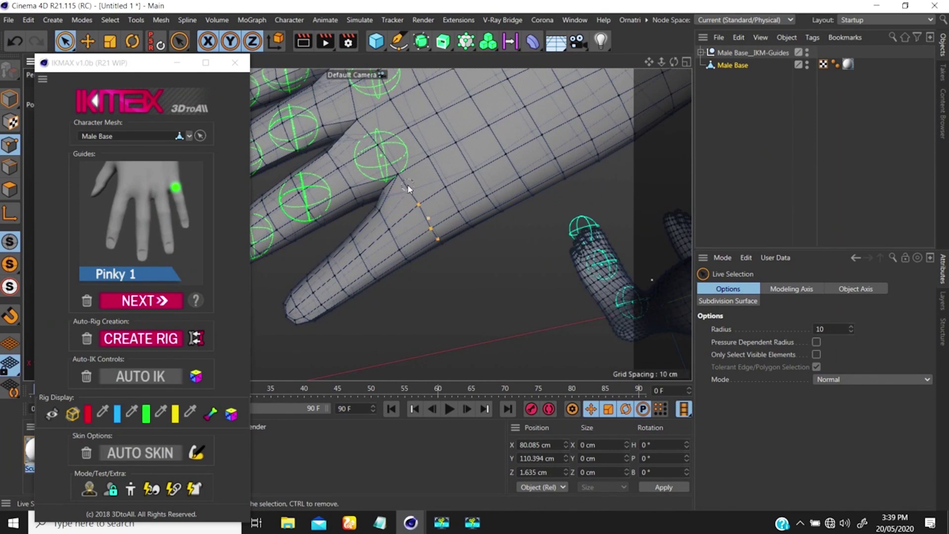
pyautogui.click(130, 300)
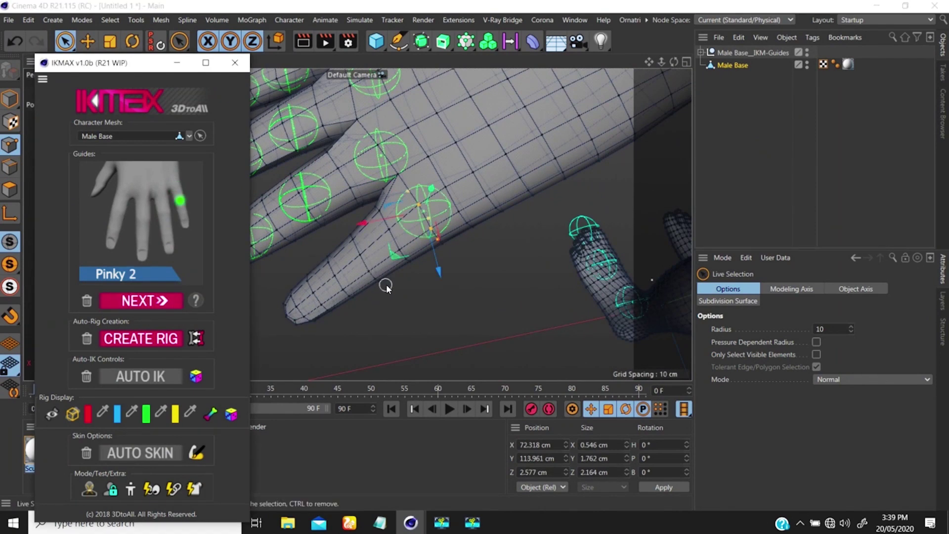
# - Place the Pinky 2 and Pinky 3 guides on the left little finger's joints and the Pinky End guide at its tip
pyautogui.click(356, 284)
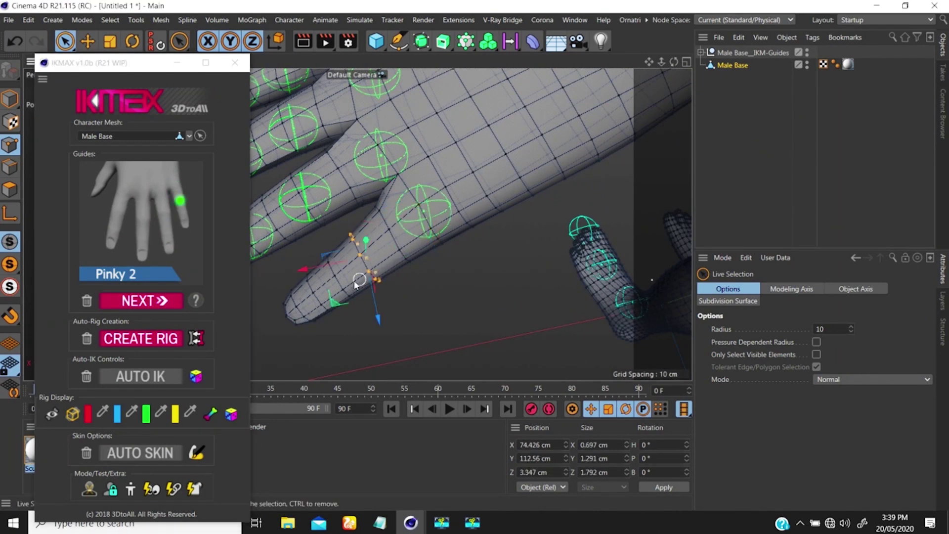
pyautogui.click(142, 300)
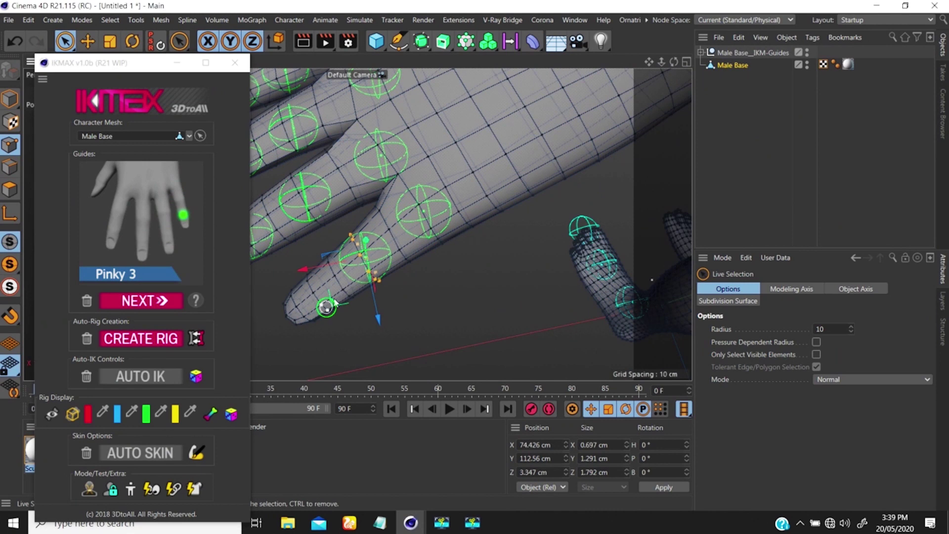
pyautogui.keyDown('alt'); pyautogui.moveTo(328, 307); pyautogui.dragTo(334, 318); pyautogui.keyUp('alt')
pyautogui.scroll(4, 356, 297)
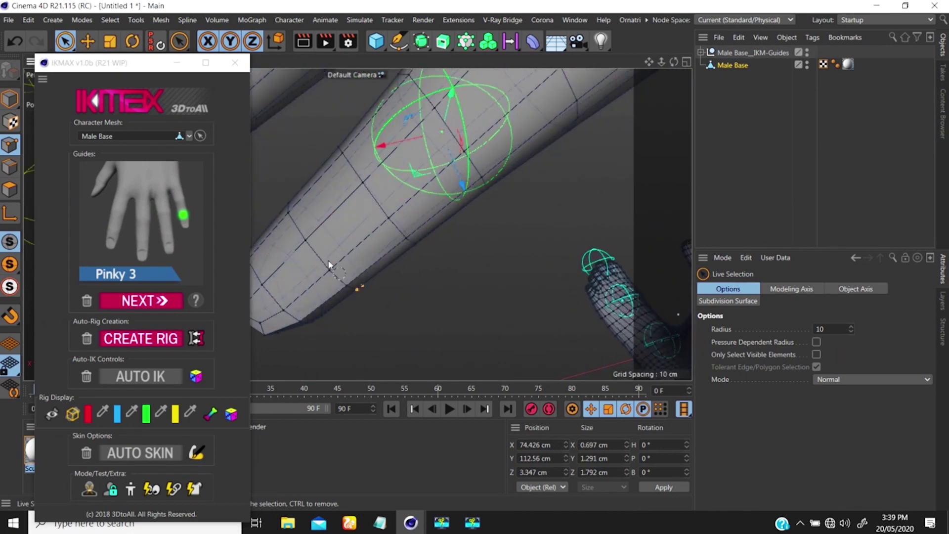
pyautogui.moveTo(339, 274); pyautogui.dragTo(306, 239)
pyautogui.click(177, 298)
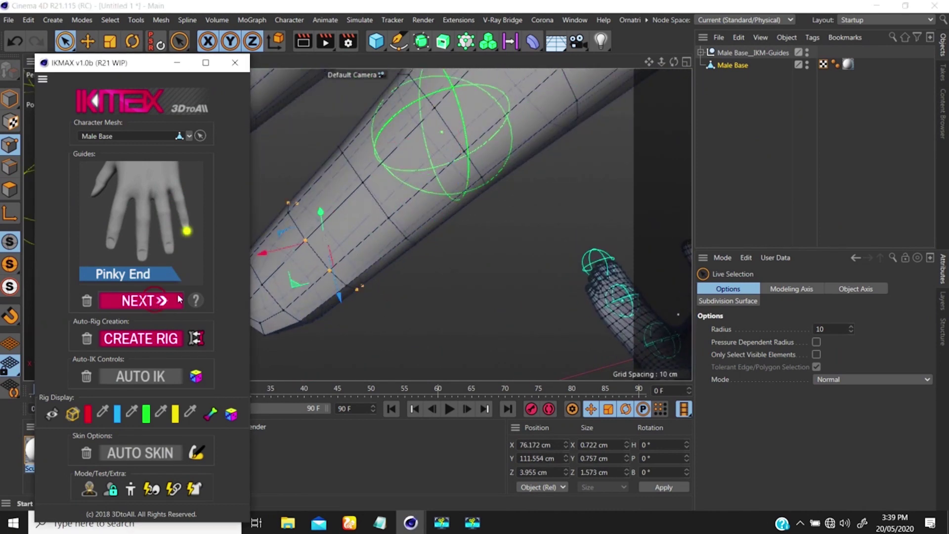
pyautogui.keyDown('alt'); pyautogui.moveTo(390, 259); pyautogui.dragTo(514, 234, button='middle'); pyautogui.keyUp('alt')
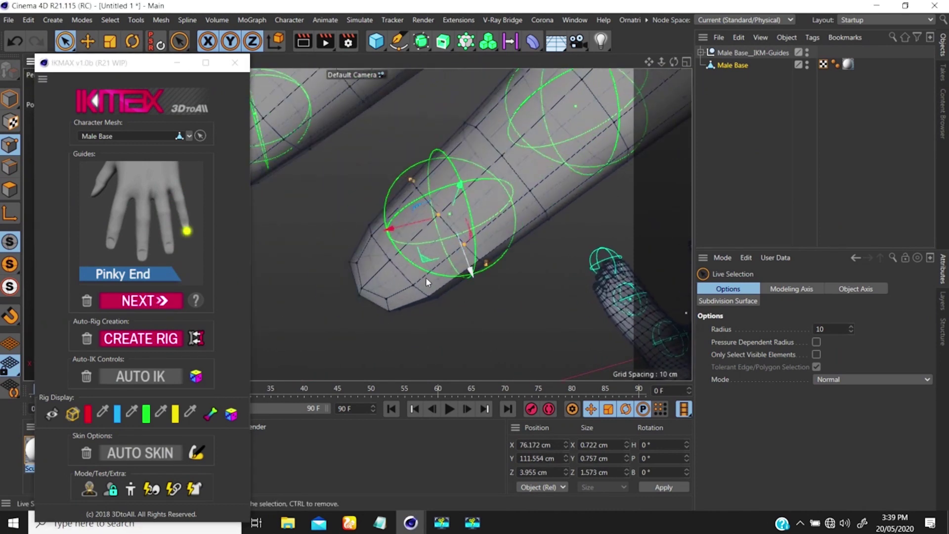
pyautogui.click(363, 305)
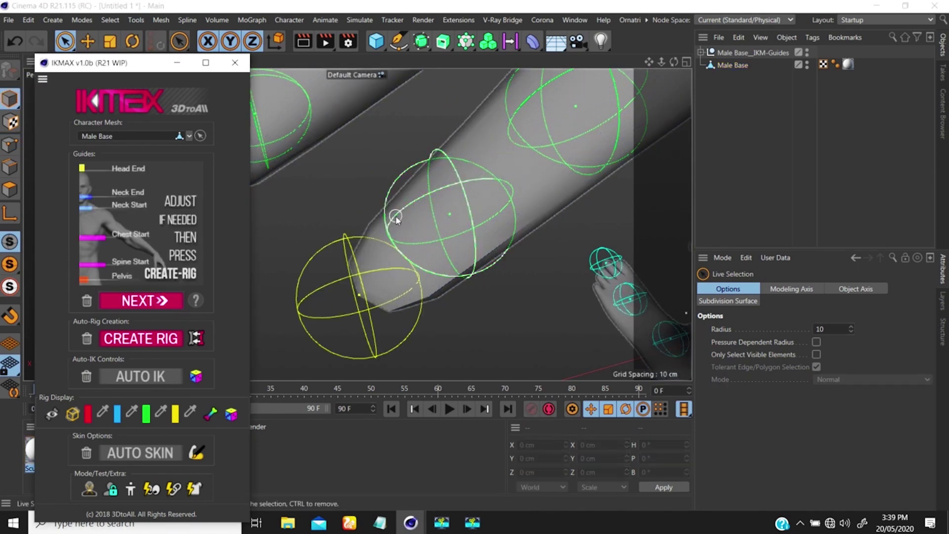
# - Examine the pelvis, spine, chest, neck and head guides on the whole body for any needed adjustment
pyautogui.scroll(-5, 345, 274)
pyautogui.keyDown('alt'); pyautogui.moveTo(372, 301); pyautogui.dragTo(415, 235); pyautogui.keyUp('alt')
pyautogui.keyDown('alt'); pyautogui.moveTo(416, 235); pyautogui.dragTo(508, 277, button='middle'); pyautogui.keyUp('alt')
pyautogui.keyDown('alt'); pyautogui.moveTo(508, 278); pyautogui.dragTo(375, 278, button='right'); pyautogui.keyUp('alt')
pyautogui.keyDown('alt'); pyautogui.moveTo(401, 231); pyautogui.dragTo(555, 167); pyautogui.keyUp('alt')
pyautogui.scroll(4, 470, 207)
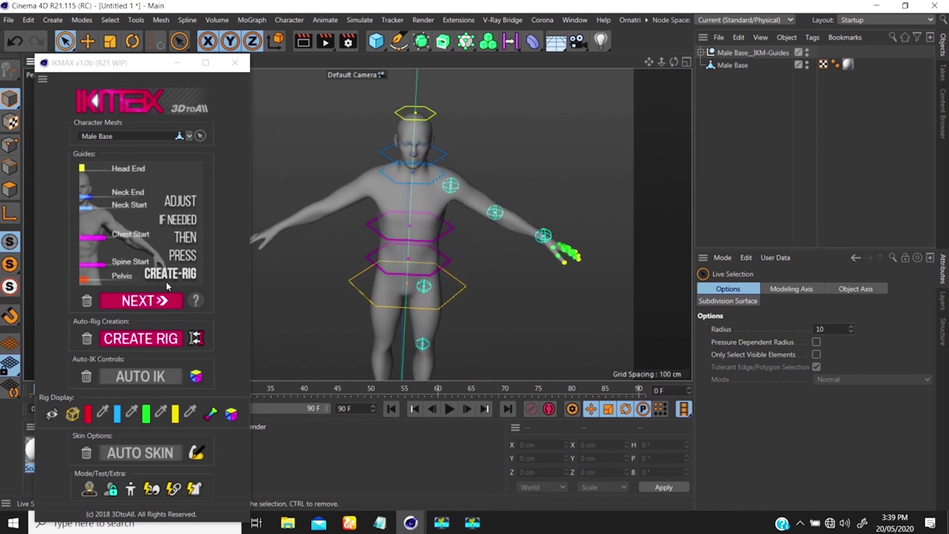
pyautogui.keyDown('alt'); pyautogui.moveTo(431, 190); pyautogui.dragTo(435, 181); pyautogui.keyUp('alt')
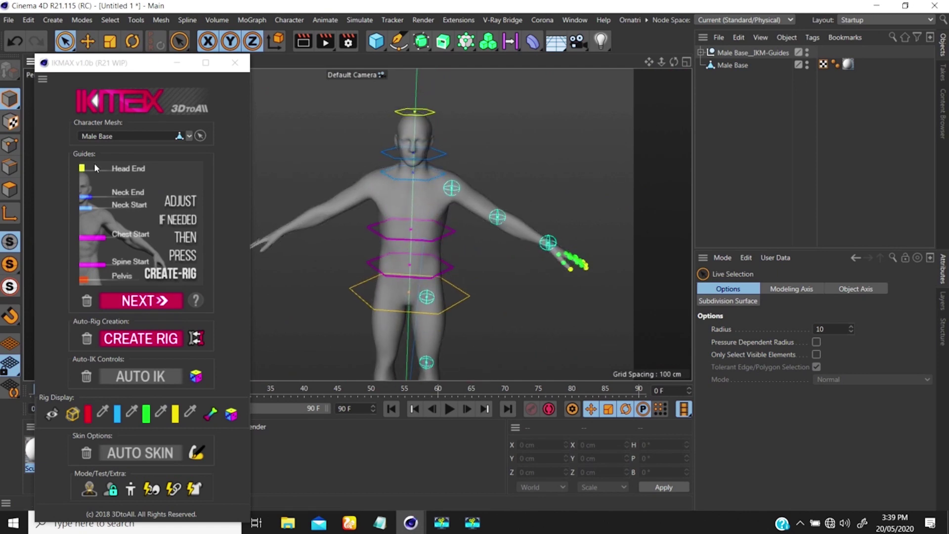
pyautogui.click(167, 295)
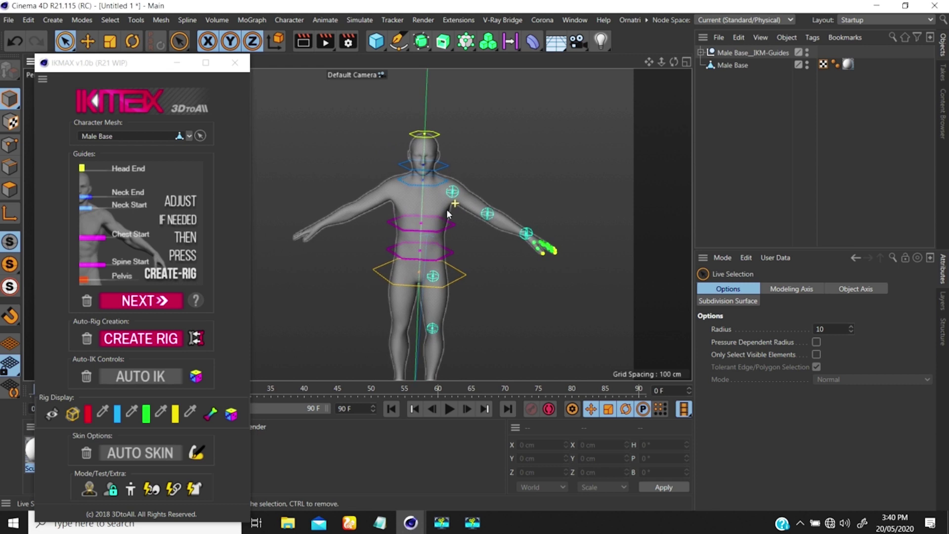
# - Create the character's joint rig from the placed guides
pyautogui.keyDown('alt'); pyautogui.moveTo(446, 209); pyautogui.dragTo(462, 193); pyautogui.keyUp('alt')
pyautogui.scroll(2, 514, 220)
pyautogui.scroll(-1, 514, 220)
pyautogui.keyDown('alt'); pyautogui.moveTo(448, 220); pyautogui.dragTo(495, 155, button='middle'); pyautogui.keyUp('alt')
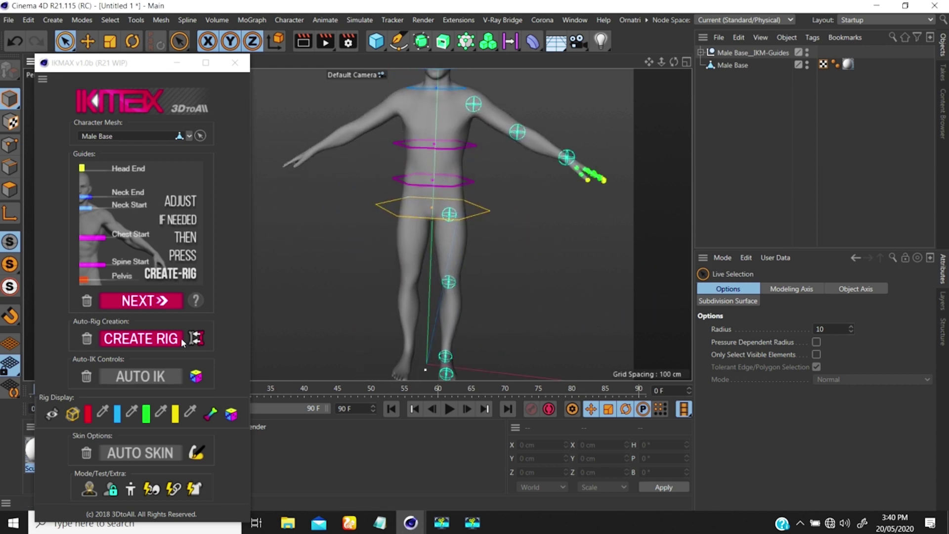
pyautogui.click(197, 339)
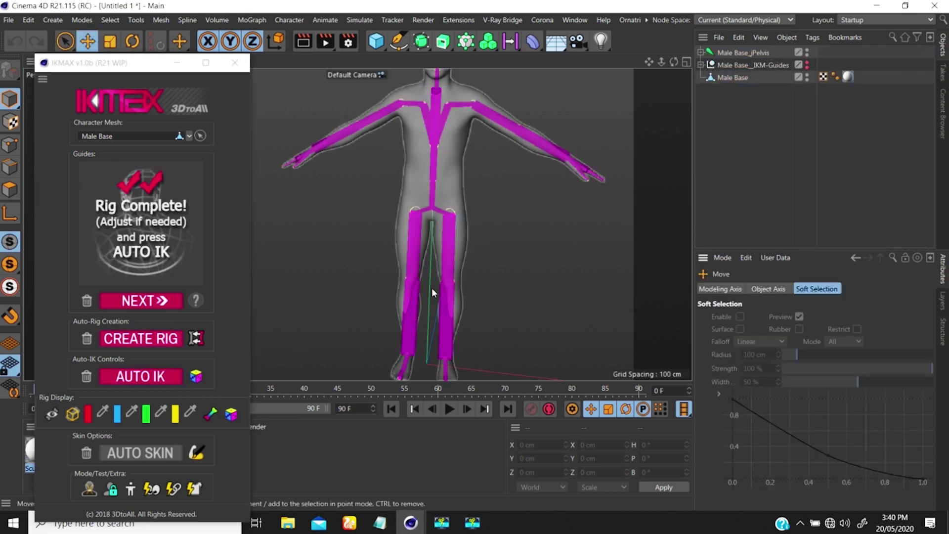
# - Examine the generated joint skeleton inside the body mesh from several angles
pyautogui.keyDown('alt'); pyautogui.moveTo(454, 199); pyautogui.dragTo(405, 195, button='right'); pyautogui.keyUp('alt')
pyautogui.keyDown('alt'); pyautogui.moveTo(479, 183); pyautogui.dragTo(441, 171); pyautogui.keyUp('alt')
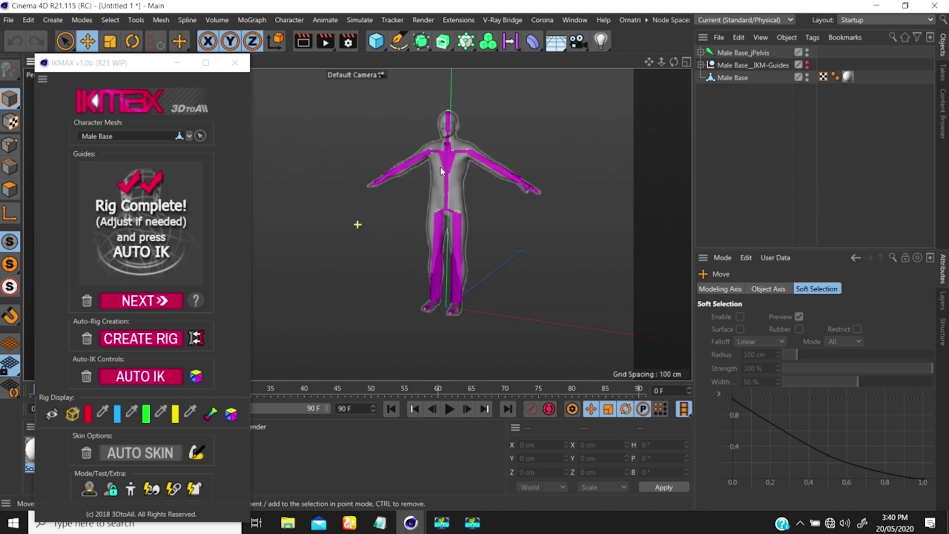
pyautogui.keyDown('alt'); pyautogui.moveTo(443, 277); pyautogui.dragTo(460, 194, button='right'); pyautogui.keyUp('alt')
pyautogui.keyDown('alt'); pyautogui.moveTo(460, 194); pyautogui.dragTo(457, 252, button='middle'); pyautogui.keyUp('alt')
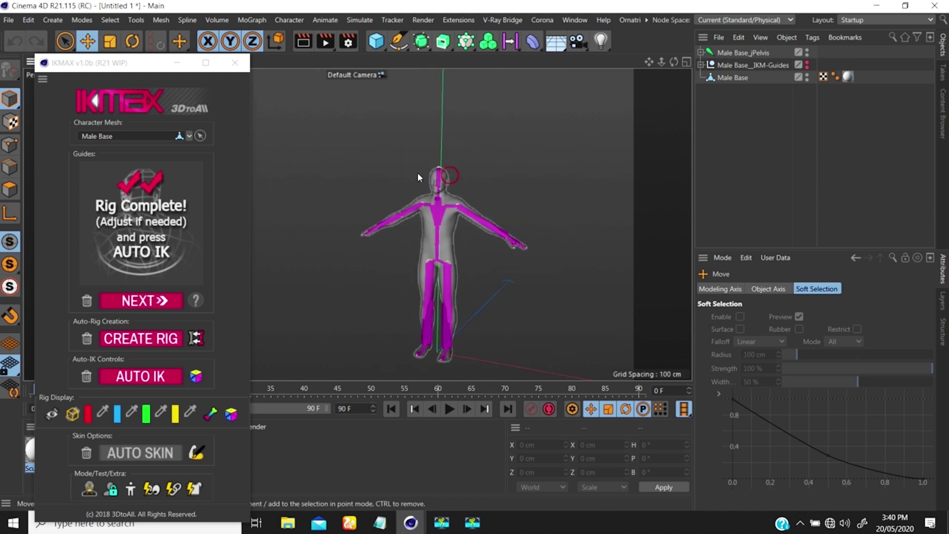
pyautogui.keyDown('alt'); pyautogui.moveTo(418, 177); pyautogui.dragTo(525, 185); pyautogui.keyUp('alt')
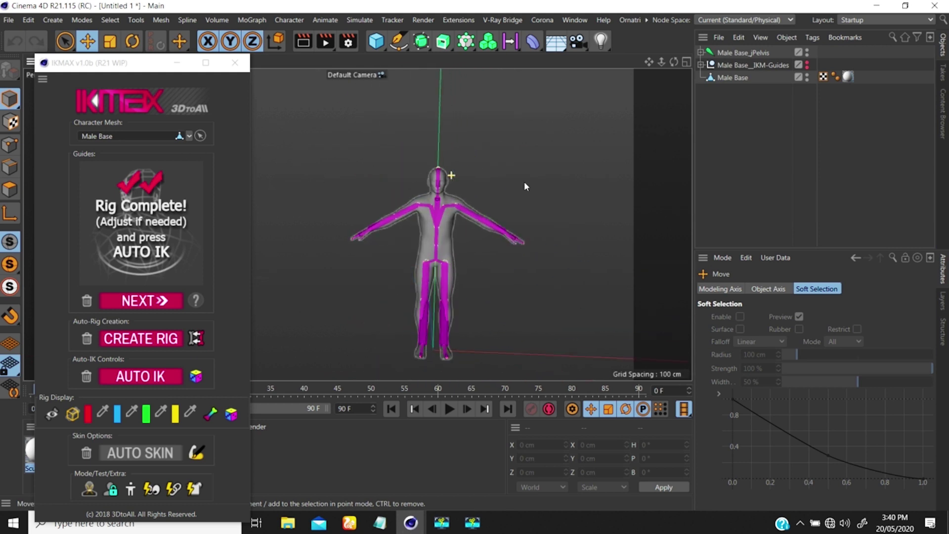
pyautogui.keyDown('alt'); pyautogui.moveTo(396, 241); pyautogui.dragTo(452, 197, button='middle'); pyautogui.keyUp('alt')
pyautogui.keyDown('alt'); pyautogui.moveTo(464, 212); pyautogui.dragTo(478, 214); pyautogui.keyUp('alt')
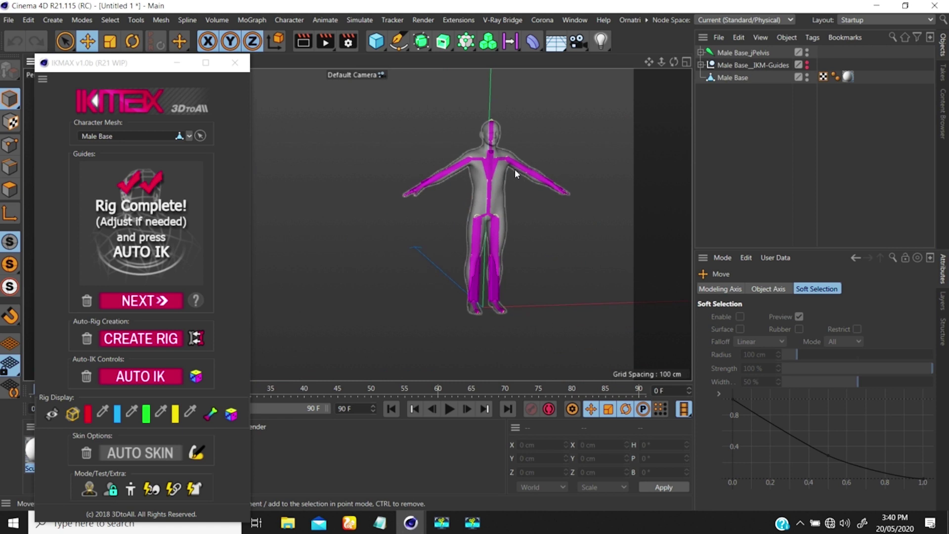
pyautogui.keyDown('alt'); pyautogui.moveTo(515, 169); pyautogui.dragTo(464, 191); pyautogui.keyUp('alt')
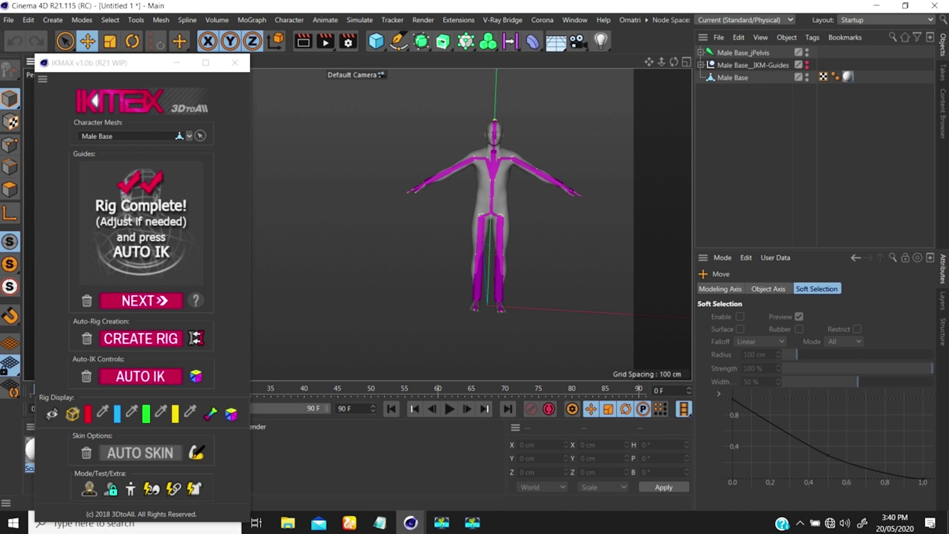
# - Move the IKMAX window higher on the screen and generate the automatic IK controls for the rig
pyautogui.moveTo(132, 69); pyautogui.dragTo(130, 39)
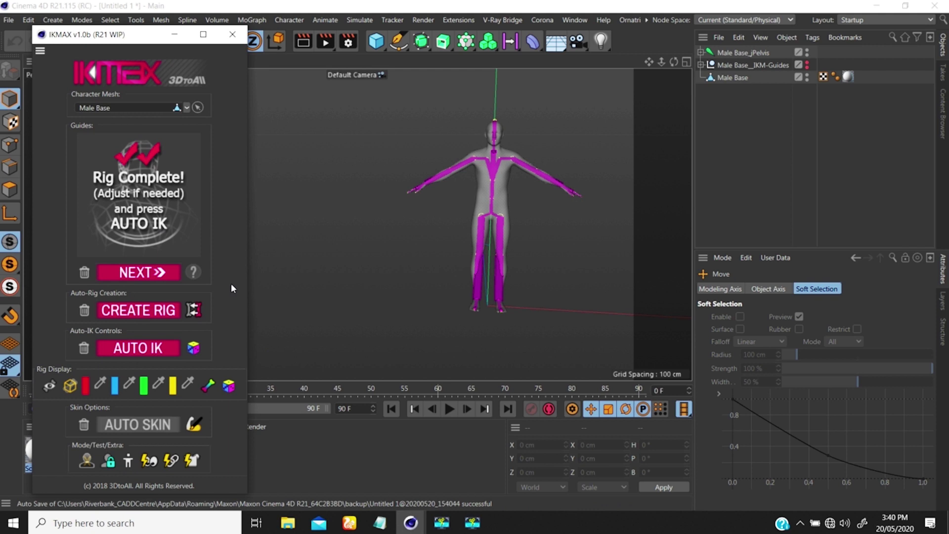
pyautogui.click(144, 348)
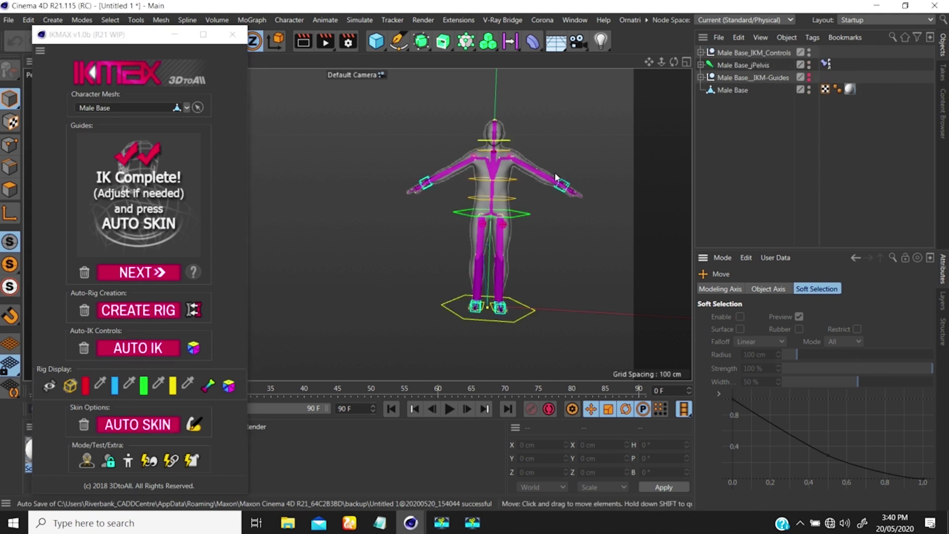
pyautogui.keyDown('alt'); pyautogui.moveTo(558, 179); pyautogui.dragTo(510, 194); pyautogui.keyUp('alt')
pyautogui.scroll(3, 512, 198)
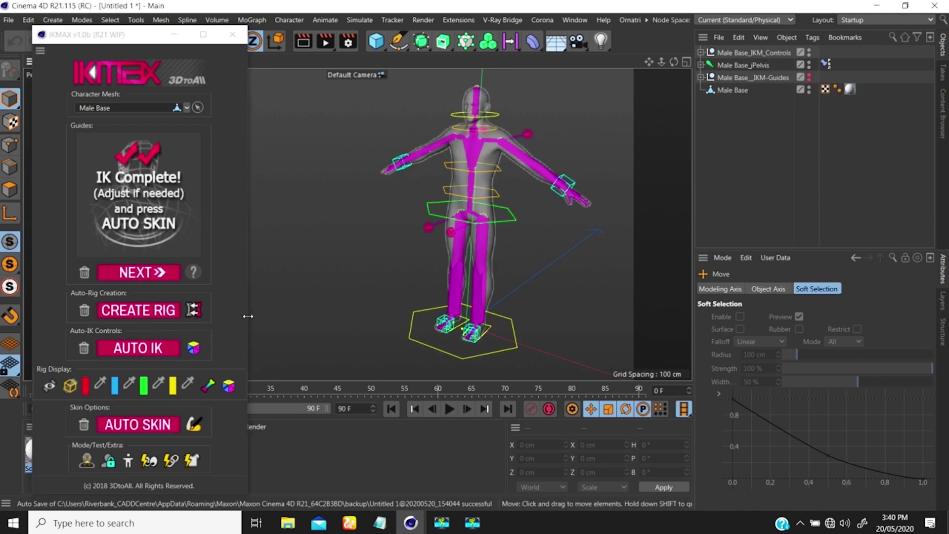
# - Try moving the left hand's IK control to test the arm, and undo the test movements
pyautogui.click(574, 185)
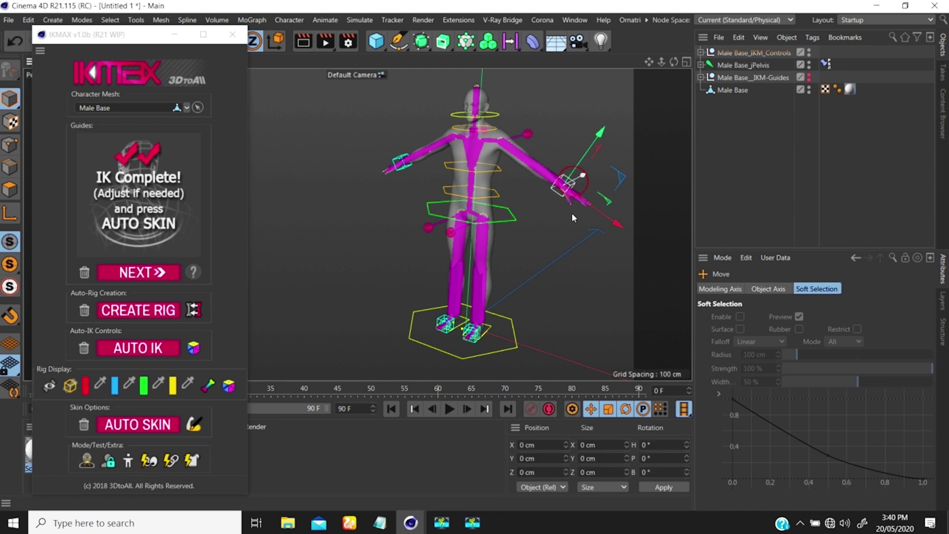
pyautogui.moveTo(562, 234); pyautogui.dragTo(534, 240)
pyautogui.keyDown('alt'); pyautogui.moveTo(568, 193); pyautogui.dragTo(561, 262); pyautogui.keyUp('alt')
pyautogui.hotkey('ctrl', 'z')
pyautogui.moveTo(569, 296); pyautogui.dragTo(460, 232)
pyautogui.hotkey('ctrl', 'z')
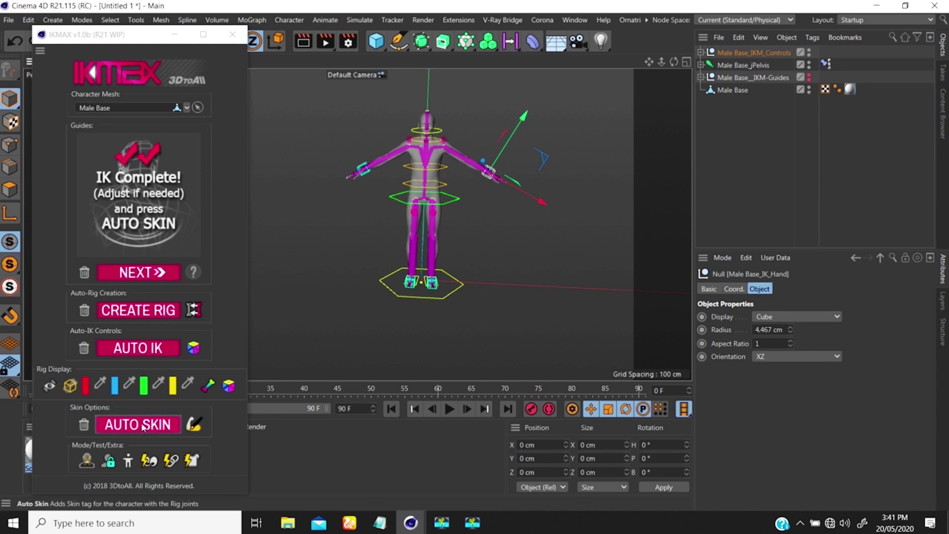
# - Bind the Male Base mesh to the rig joints with Auto Skin
pyautogui.click(138, 425)
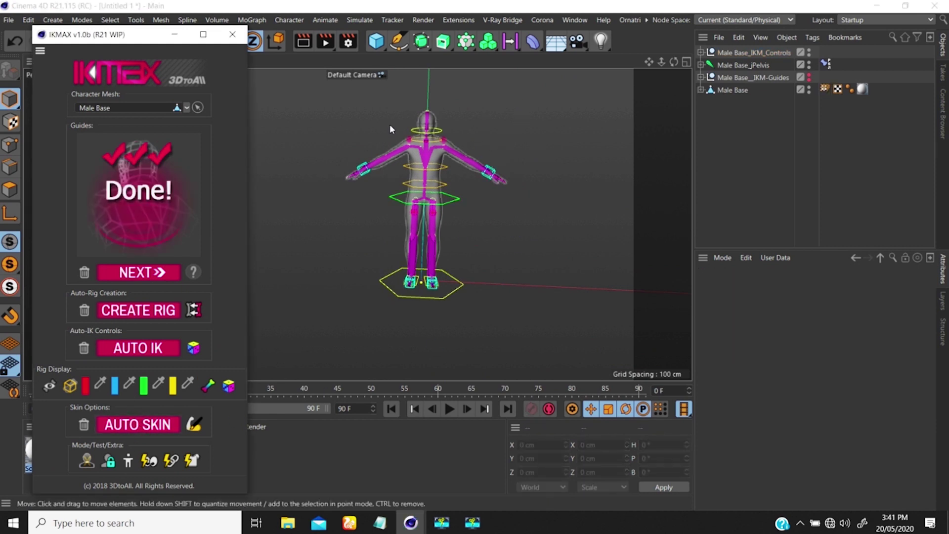
pyautogui.keyDown('alt'); pyautogui.moveTo(477, 207); pyautogui.dragTo(535, 185); pyautogui.keyUp('alt')
pyautogui.keyDown('alt'); pyautogui.moveTo(534, 185); pyautogui.dragTo(550, 113, button='right'); pyautogui.keyUp('alt')
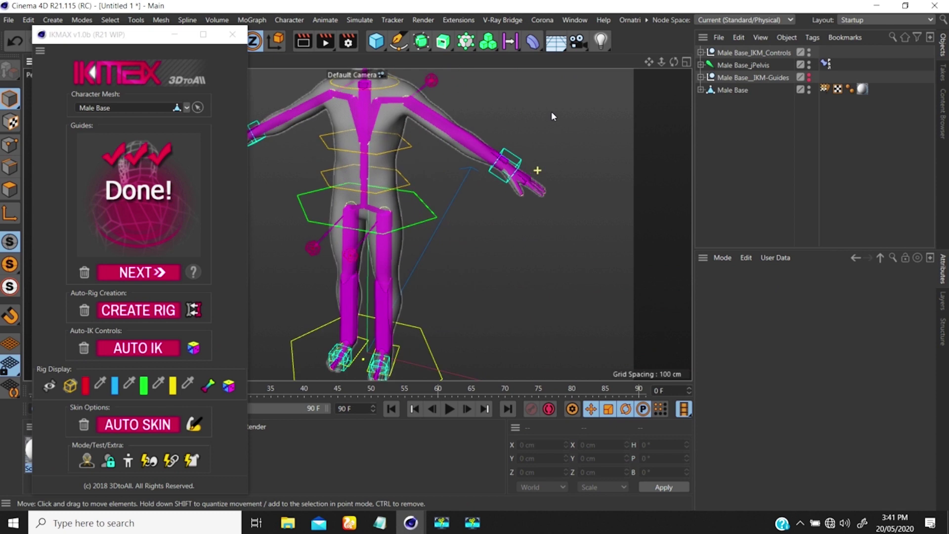
# - Try moving the left hand's IK control to check how the skinned arm deforms, and undo the movement
pyautogui.keyDown('alt'); pyautogui.moveTo(551, 113); pyautogui.dragTo(518, 153); pyautogui.keyUp('alt')
pyautogui.click(509, 179)
pyautogui.moveTo(526, 194); pyautogui.dragTo(476, 220)
pyautogui.keyDown('alt'); pyautogui.moveTo(463, 208); pyautogui.dragTo(420, 241, button='right'); pyautogui.keyUp('alt')
pyautogui.keyDown('alt'); pyautogui.moveTo(421, 241); pyautogui.dragTo(433, 168); pyautogui.keyUp('alt')
pyautogui.hotkey('ctrl', 'z')
pyautogui.keyDown('alt'); pyautogui.moveTo(450, 218); pyautogui.dragTo(493, 215); pyautogui.keyUp('alt')
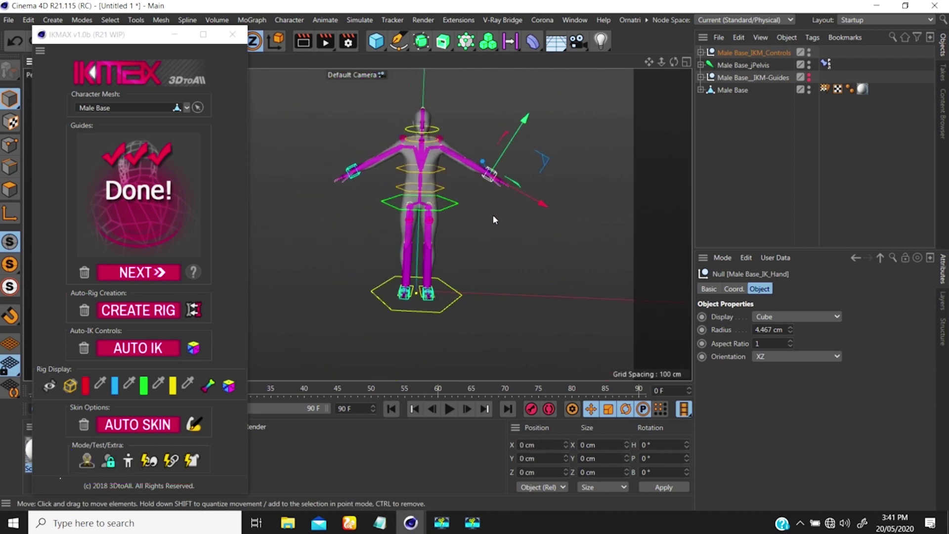
# - Try moving the right hand's IK control toward the body, and undo the movement
pyautogui.scroll(5, 460, 108)
pyautogui.keyDown('alt'); pyautogui.moveTo(479, 175); pyautogui.dragTo(475, 213); pyautogui.keyUp('alt')
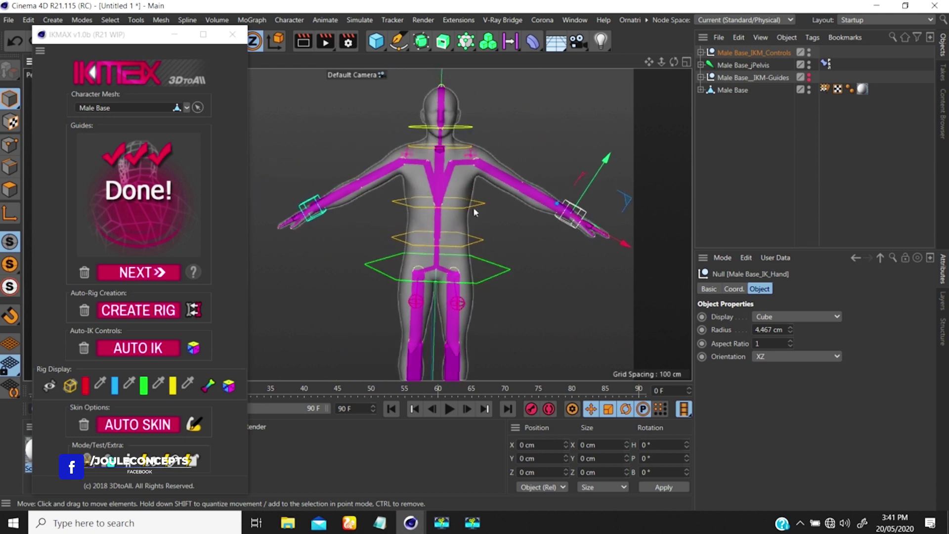
pyautogui.click(312, 194)
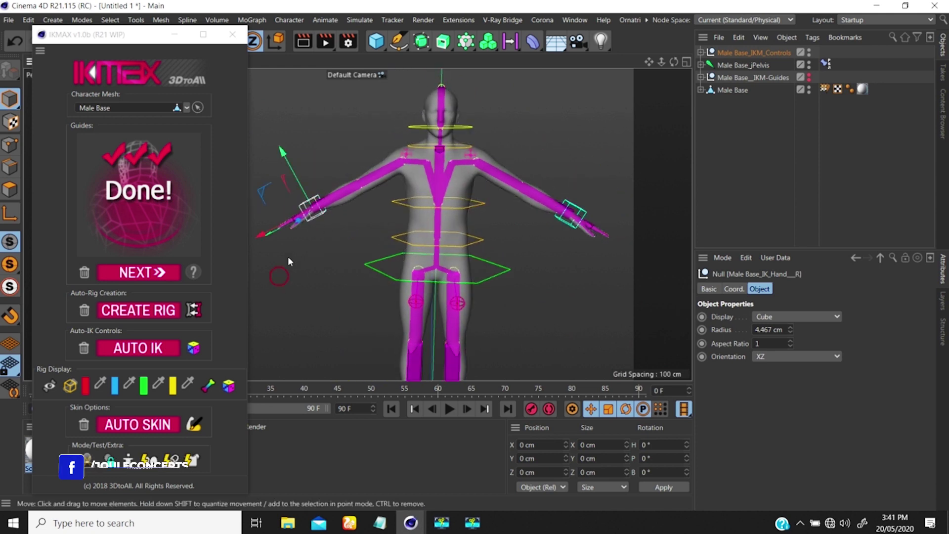
pyautogui.moveTo(288, 256); pyautogui.dragTo(443, 234)
pyautogui.hotkey('ctrl', 'z')
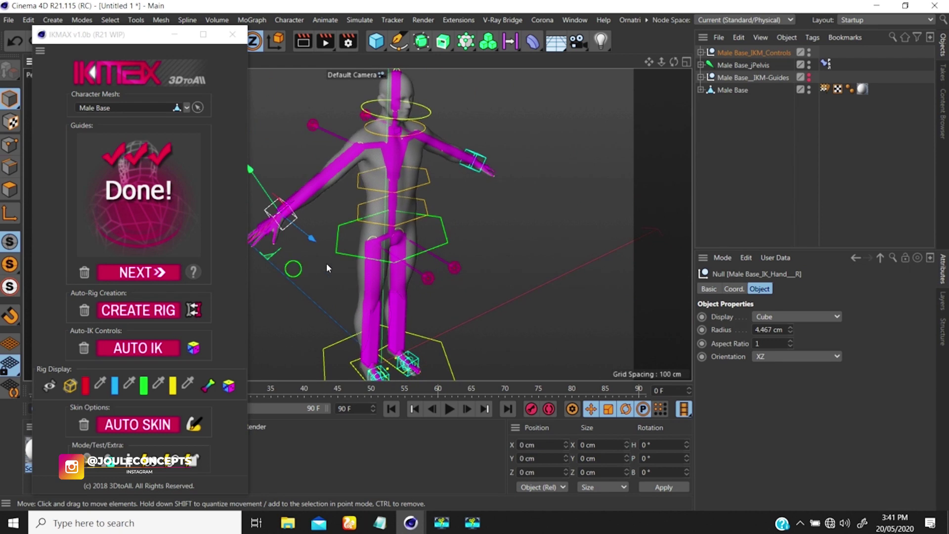
# - Raise the right and left hands' IK controls above shoulder height to pose both arms upward
pyautogui.keyDown('alt'); pyautogui.moveTo(326, 263); pyautogui.dragTo(439, 236); pyautogui.keyUp('alt')
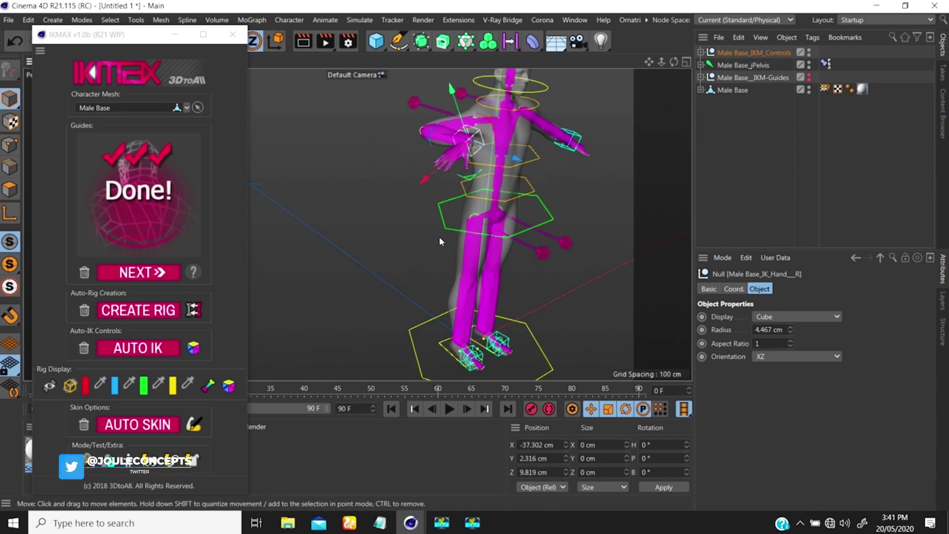
pyautogui.keyDown('alt'); pyautogui.moveTo(409, 198); pyautogui.dragTo(386, 176); pyautogui.keyUp('alt')
pyautogui.moveTo(447, 216); pyautogui.dragTo(391, 176)
pyautogui.moveTo(469, 183)
pyautogui.keyDown('alt'); pyautogui.mouseDown()
pyautogui.moveTo(445, 173)
pyautogui.moveTo(441, 189)
pyautogui.moveTo(464, 193)
pyautogui.mouseUp(); pyautogui.keyUp('alt')
pyautogui.keyDown('alt'); pyautogui.moveTo(456, 190); pyautogui.dragTo(387, 221, button='middle'); pyautogui.keyUp('alt')
pyautogui.scroll(-5, 392, 214)
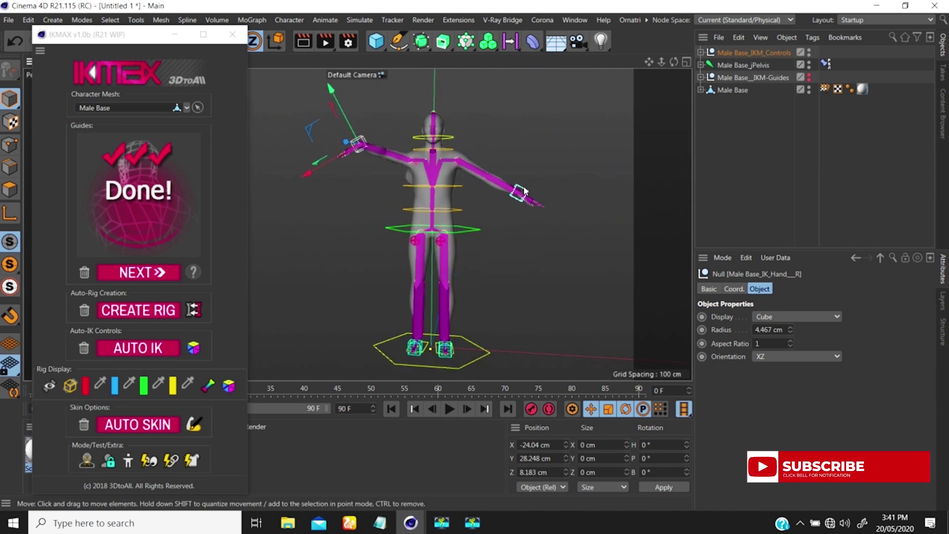
pyautogui.click(519, 194)
pyautogui.moveTo(513, 232); pyautogui.dragTo(491, 197)
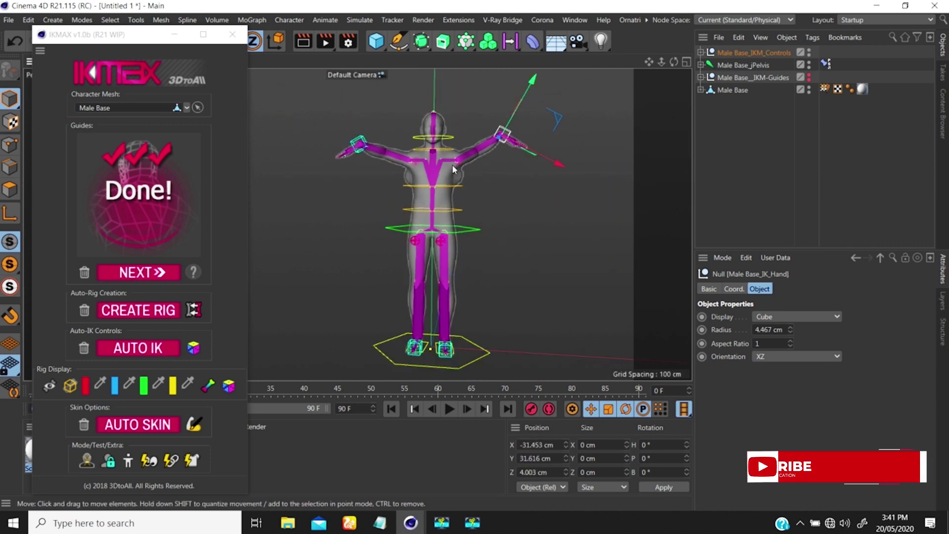
# - Activate the Weight Tool and select the Male Base_jChest joint under the pelvis and spine joints to display its skin weights
pyautogui.keyDown('alt'); pyautogui.moveTo(457, 171); pyautogui.dragTo(439, 187); pyautogui.keyUp('alt')
pyautogui.keyDown('alt'); pyautogui.moveTo(461, 174); pyautogui.dragTo(524, 121, button='right'); pyautogui.keyUp('alt')
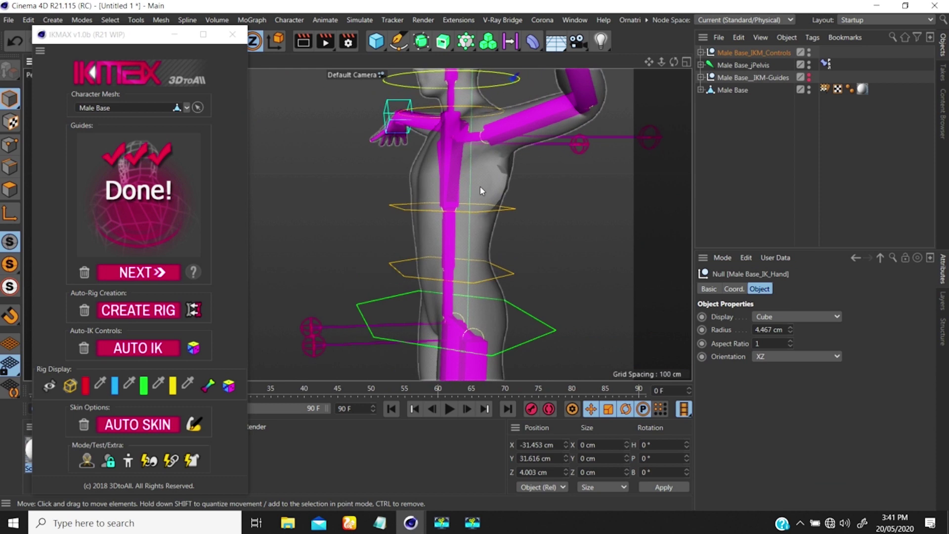
pyautogui.keyDown('alt'); pyautogui.moveTo(478, 185); pyautogui.dragTo(463, 150); pyautogui.keyUp('alt')
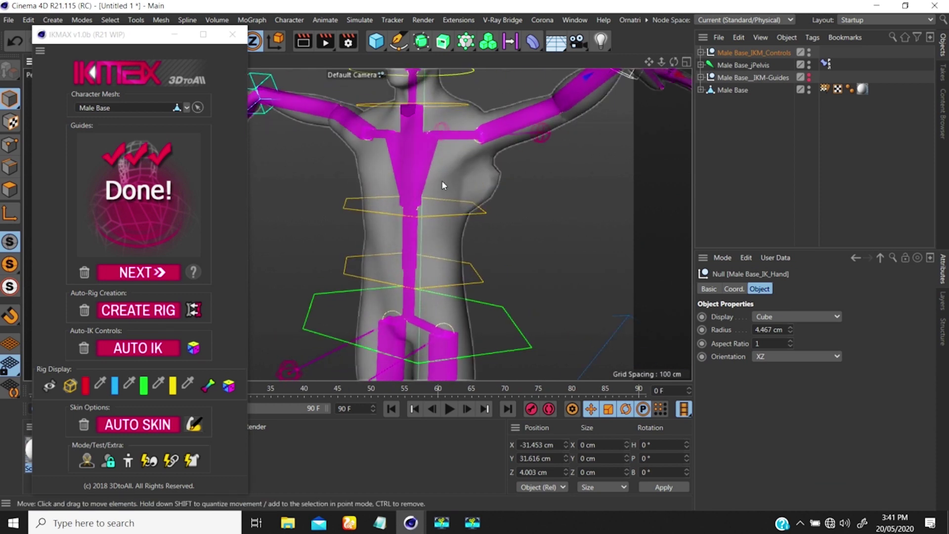
pyautogui.keyDown('alt'); pyautogui.moveTo(426, 197); pyautogui.dragTo(401, 187); pyautogui.keyUp('alt')
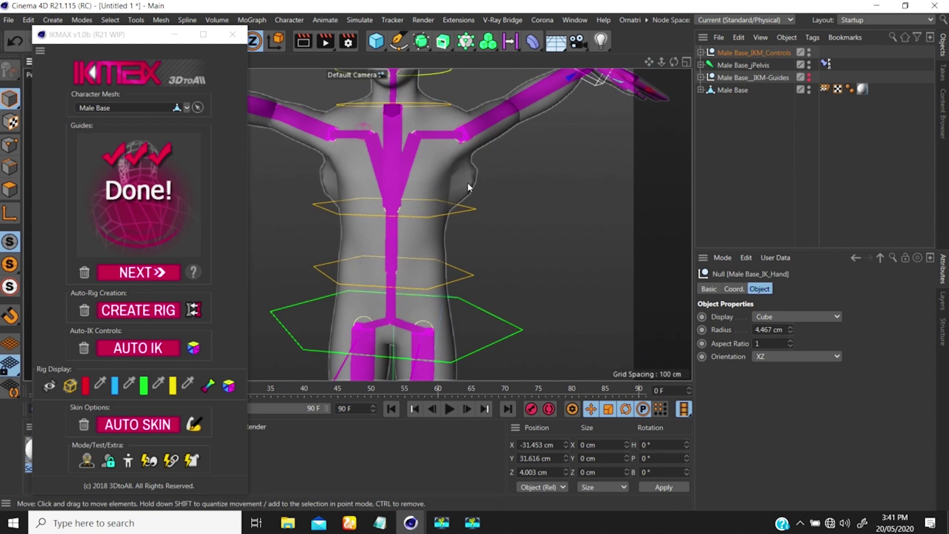
pyautogui.scroll(4, 469, 187)
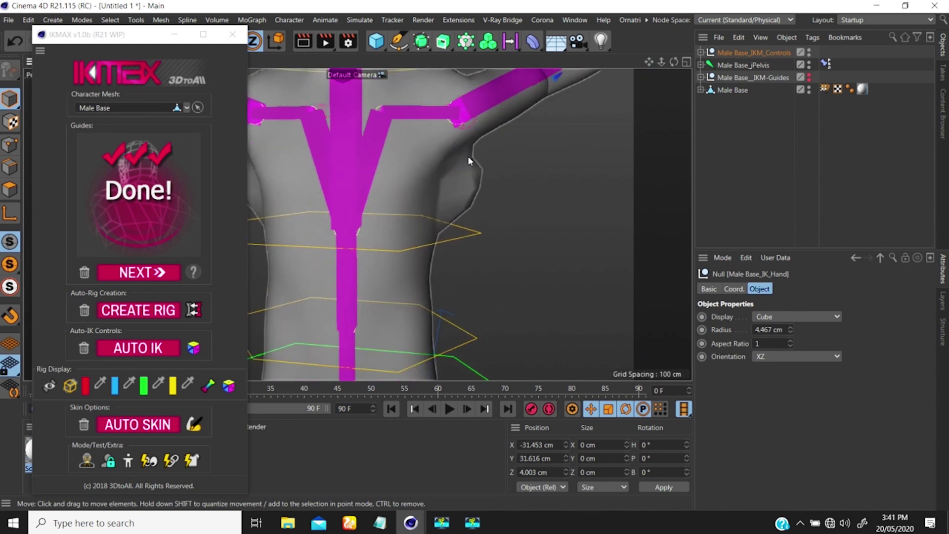
pyautogui.keyDown('alt'); pyautogui.moveTo(391, 217); pyautogui.dragTo(470, 202, button='middle'); pyautogui.keyUp('alt')
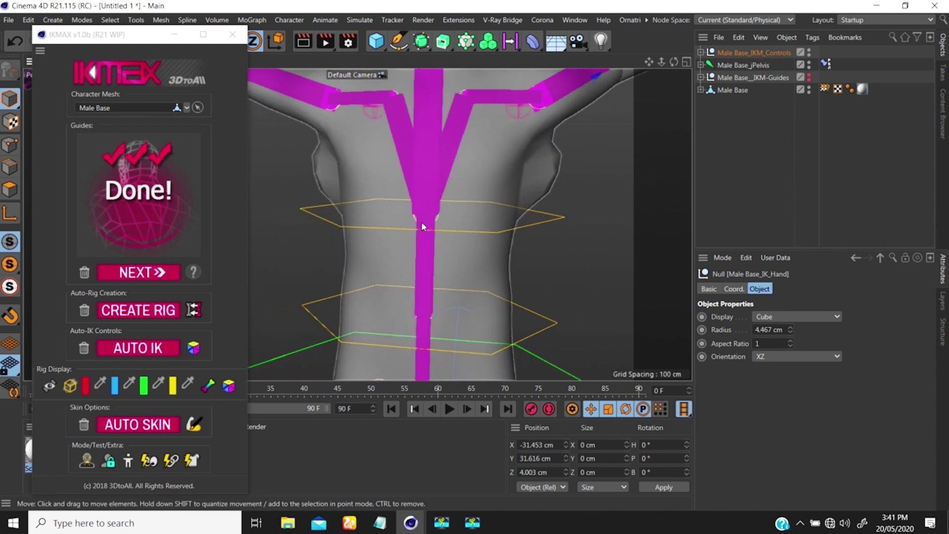
pyautogui.click(195, 426)
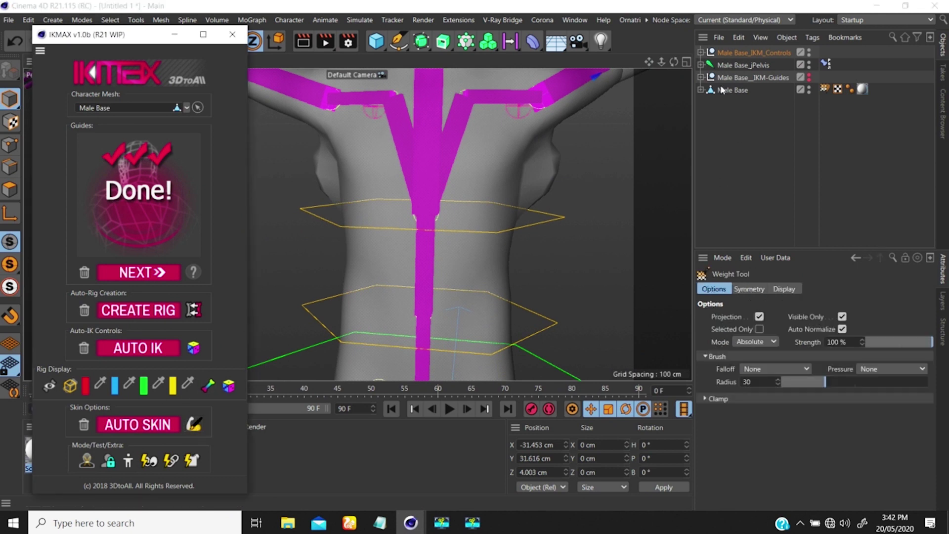
pyautogui.click(701, 65)
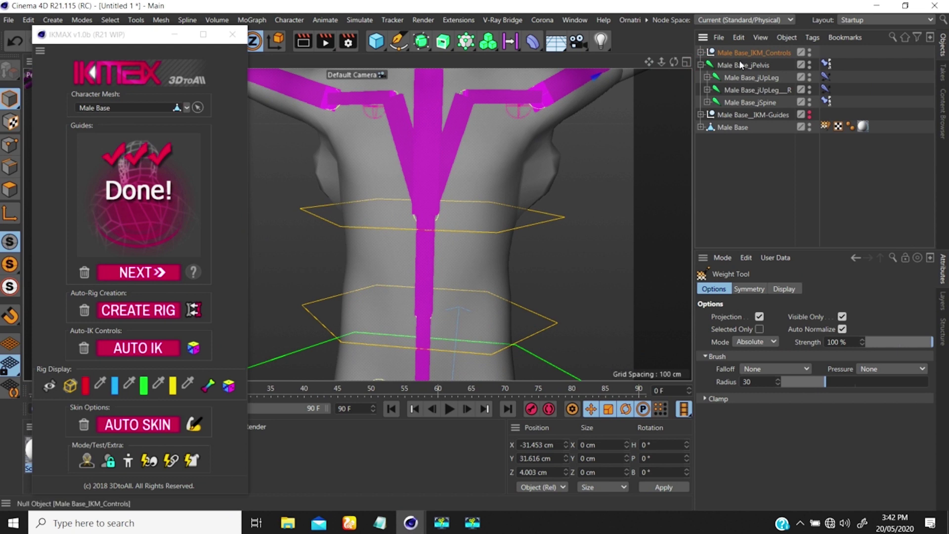
pyautogui.click(707, 102)
pyautogui.click(714, 115)
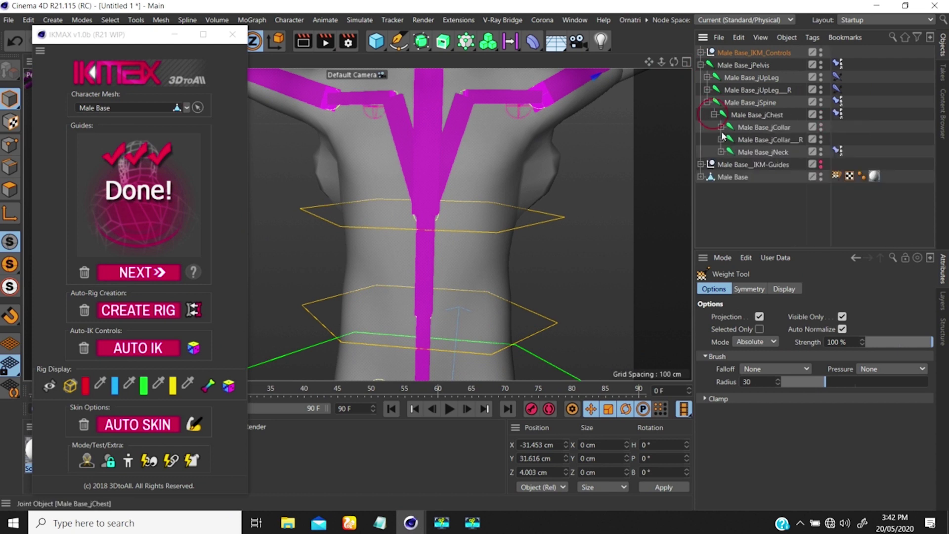
pyautogui.click(763, 115)
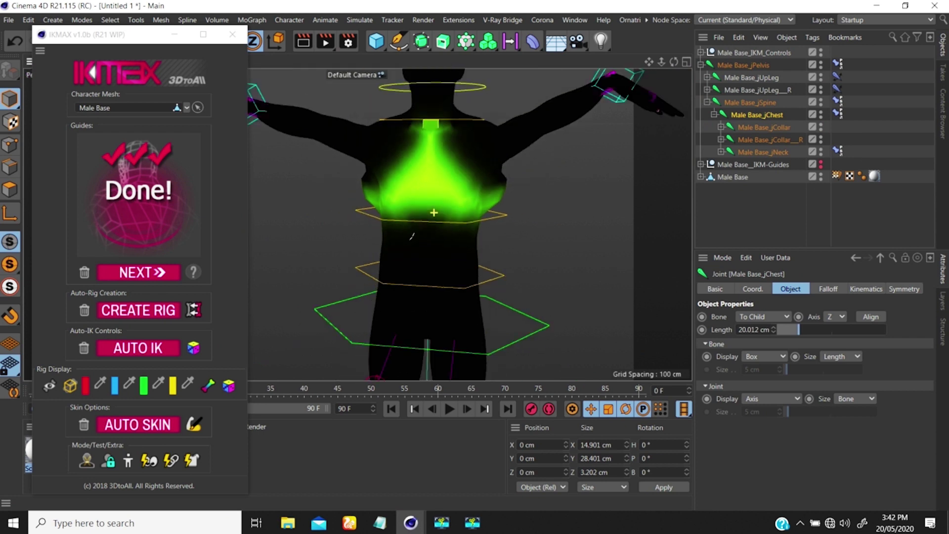
# - Paint Male Base_jChest weight at 100% strength over the bulging skin below both armpits
pyautogui.scroll(5, 509, 156)
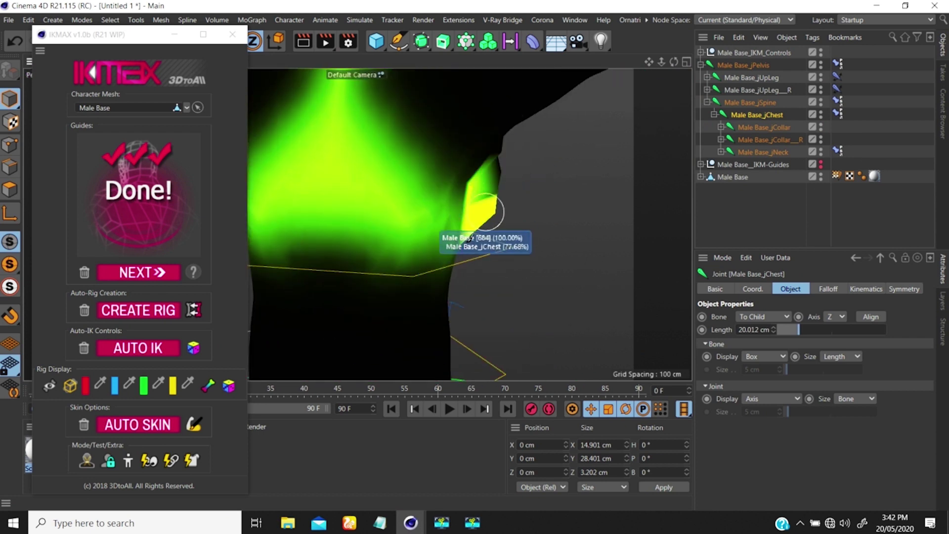
pyautogui.keyDown('alt'); pyautogui.moveTo(521, 199); pyautogui.dragTo(538, 211); pyautogui.keyUp('alt')
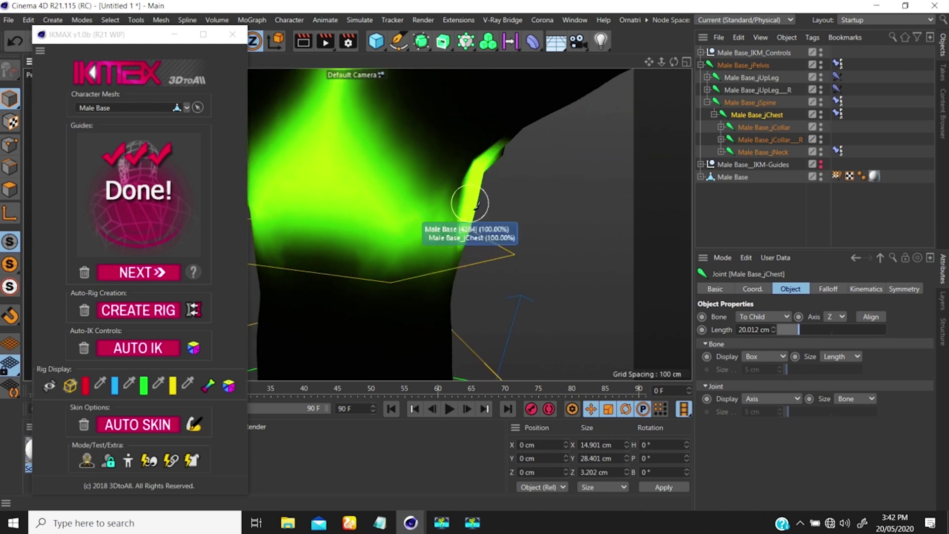
pyautogui.scroll(-4, 473, 256)
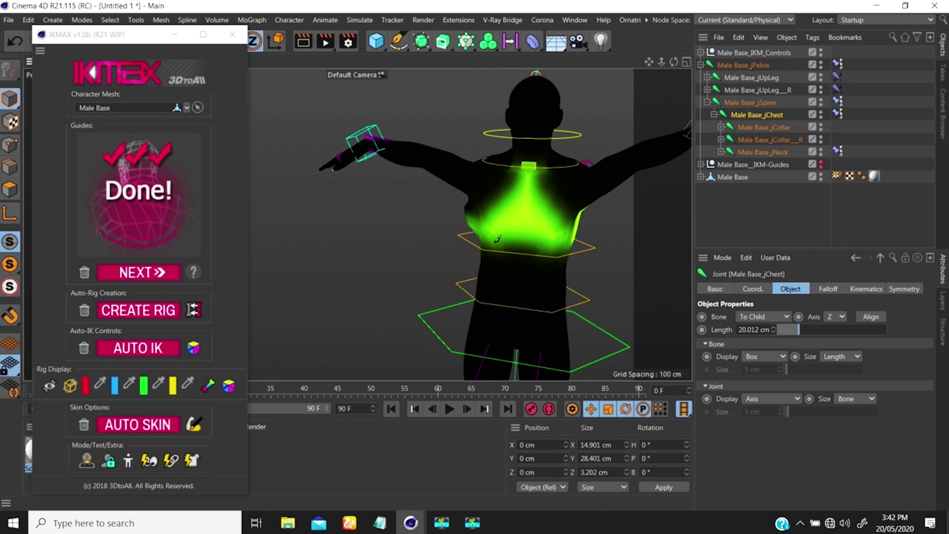
pyautogui.scroll(5, 451, 228)
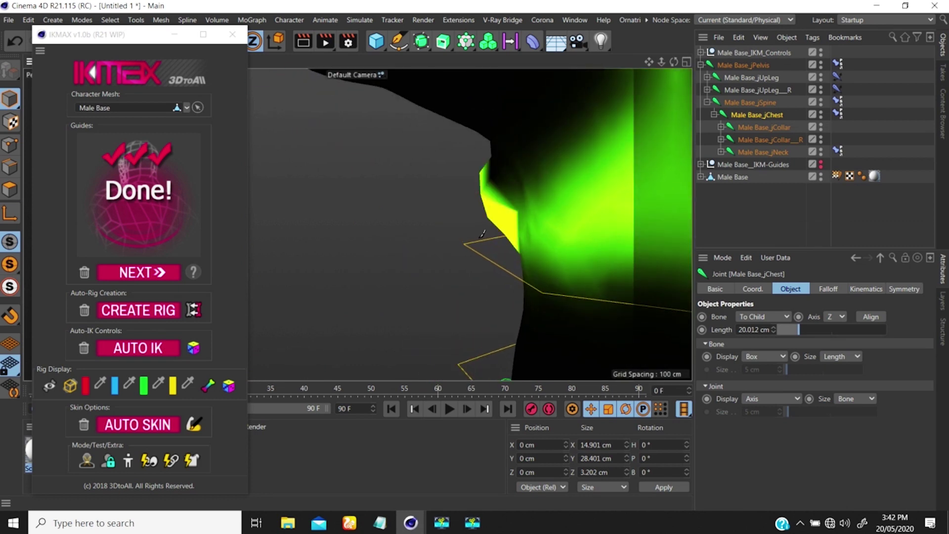
pyautogui.moveTo(478, 229)
pyautogui.keyDown('alt'); pyautogui.mouseDown()
pyautogui.moveTo(493, 212)
pyautogui.moveTo(480, 196)
pyautogui.moveTo(498, 194)
pyautogui.moveTo(472, 177)
pyautogui.mouseUp(); pyautogui.keyUp('alt')
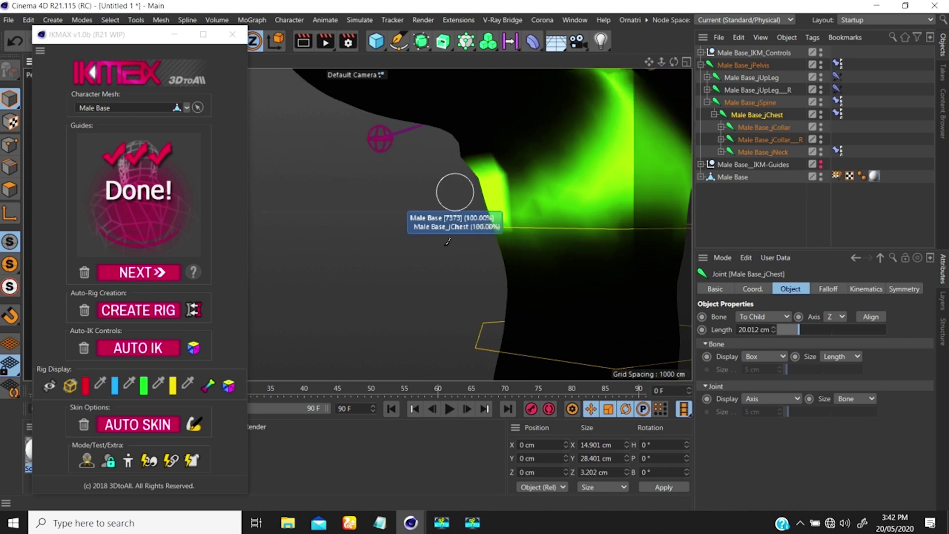
pyautogui.keyDown('alt'); pyautogui.moveTo(448, 258); pyautogui.dragTo(430, 273, button='right'); pyautogui.keyUp('alt')
pyautogui.keyDown('alt'); pyautogui.moveTo(475, 220); pyautogui.dragTo(564, 250); pyautogui.keyUp('alt')
pyautogui.keyDown('alt'); pyautogui.moveTo(564, 250); pyautogui.dragTo(487, 189, button='middle'); pyautogui.keyUp('alt')
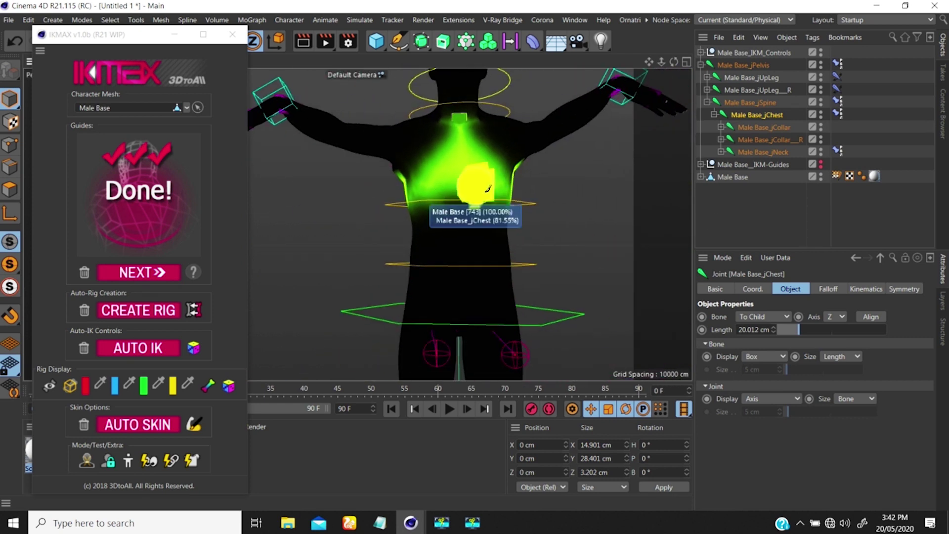
pyautogui.scroll(-5, 500, 183)
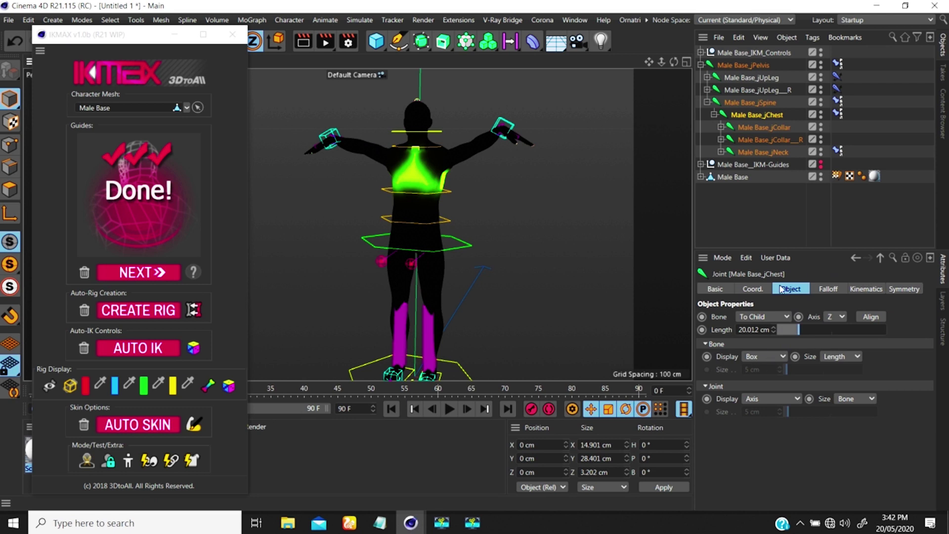
pyautogui.click(783, 316)
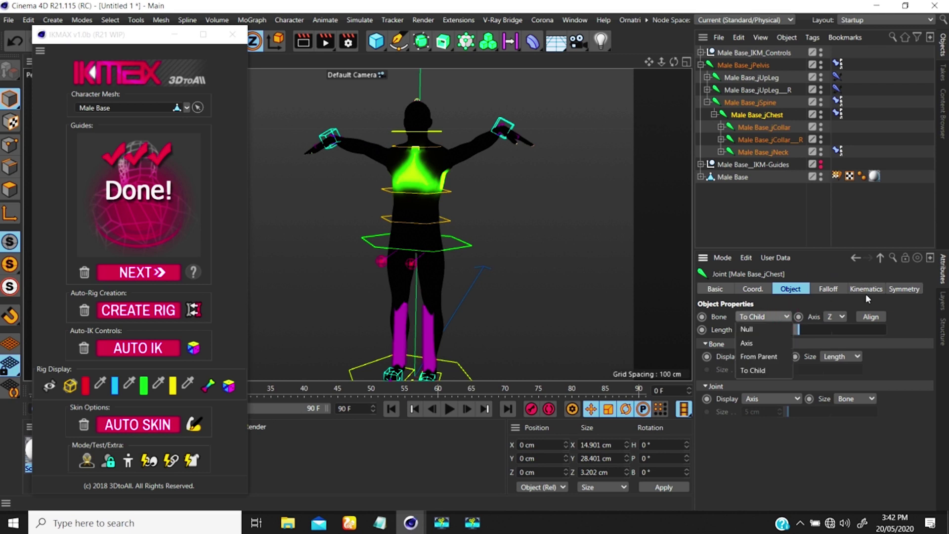
pyautogui.click(827, 290)
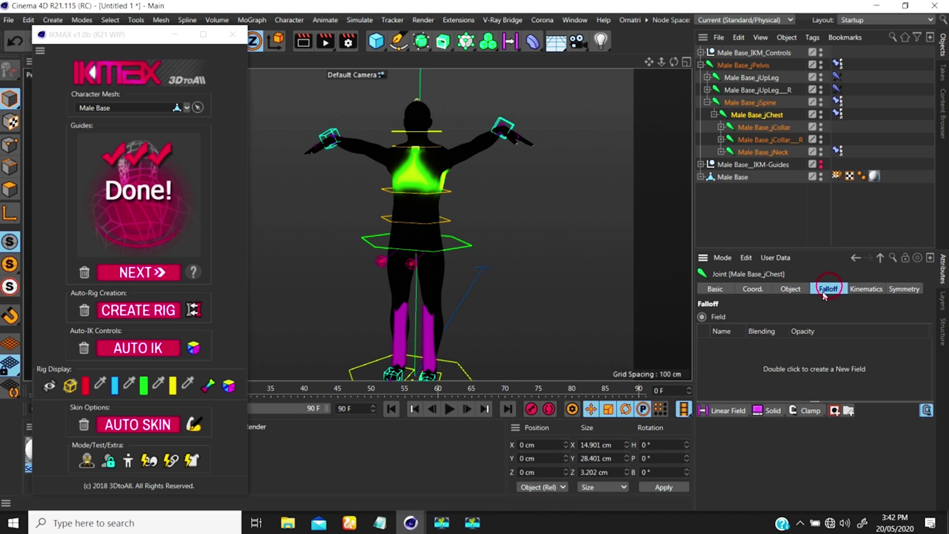
pyautogui.click(791, 289)
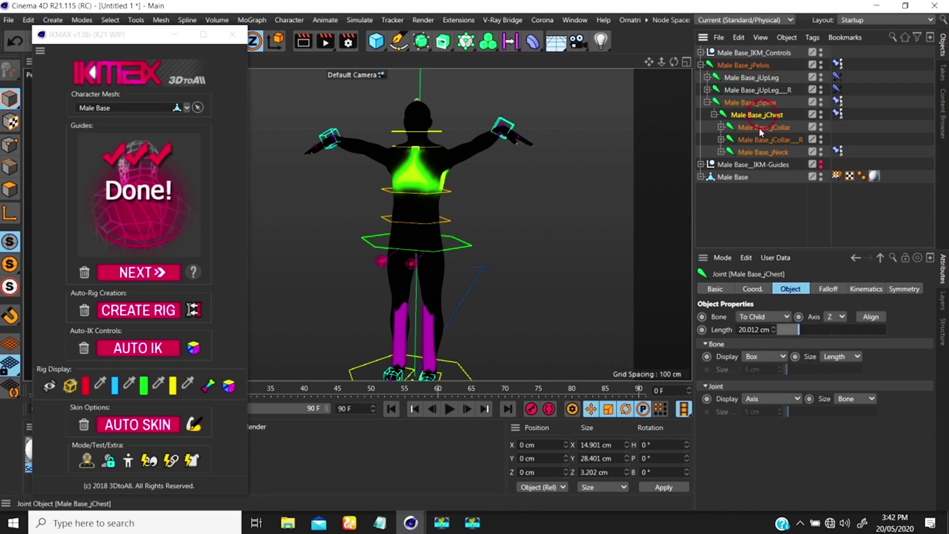
# - Paint additional Male Base_jChest weight around the sides of the ribcage below both raised arms
pyautogui.scroll(5, 463, 186)
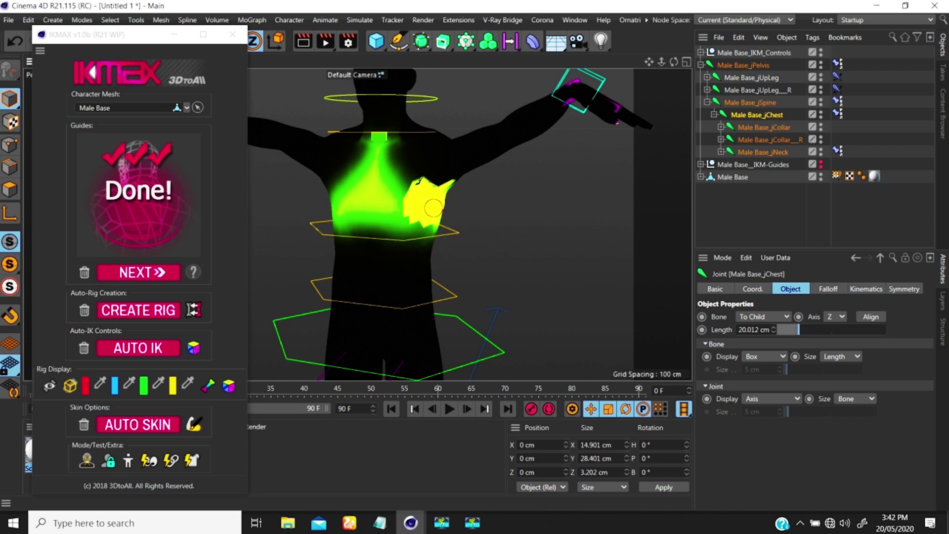
pyautogui.keyDown('alt'); pyautogui.moveTo(407, 204); pyautogui.dragTo(529, 205); pyautogui.keyUp('alt')
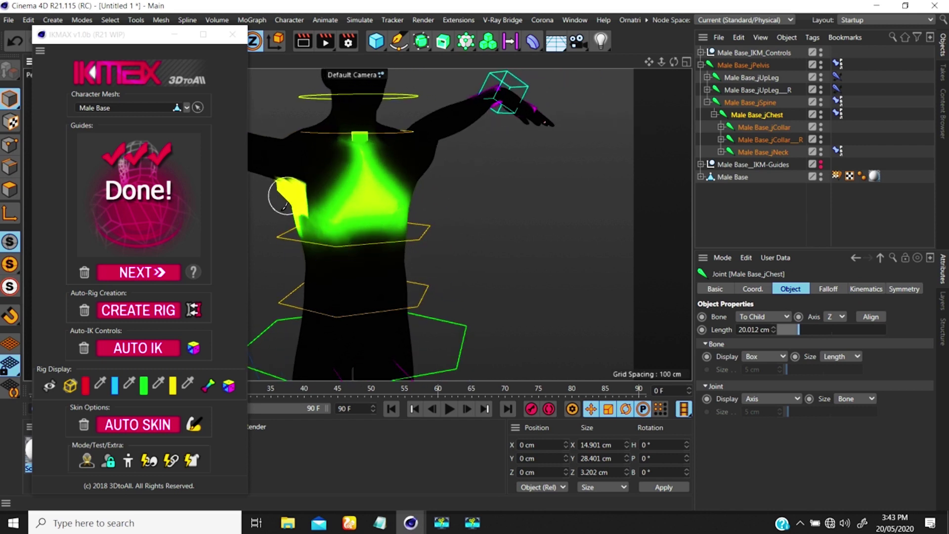
pyautogui.moveTo(357, 214)
pyautogui.keyDown('alt'); pyautogui.mouseDown(button='middle')
pyautogui.moveTo(354, 223)
pyautogui.moveTo(425, 212)
pyautogui.mouseUp(button='middle'); pyautogui.keyUp('alt')
pyautogui.keyDown('alt'); pyautogui.moveTo(357, 224); pyautogui.dragTo(511, 200); pyautogui.keyUp('alt')
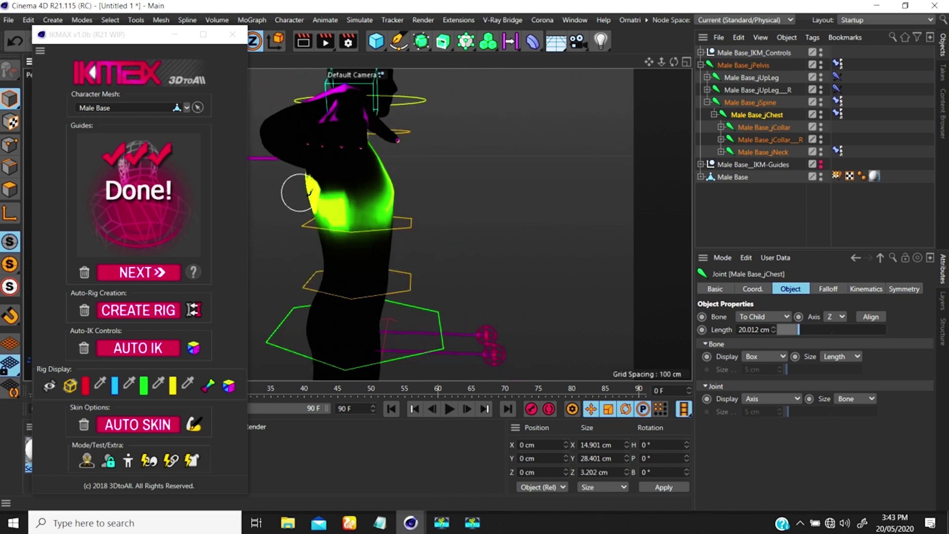
pyautogui.keyDown('alt'); pyautogui.moveTo(395, 229); pyautogui.dragTo(197, 235); pyautogui.keyUp('alt')
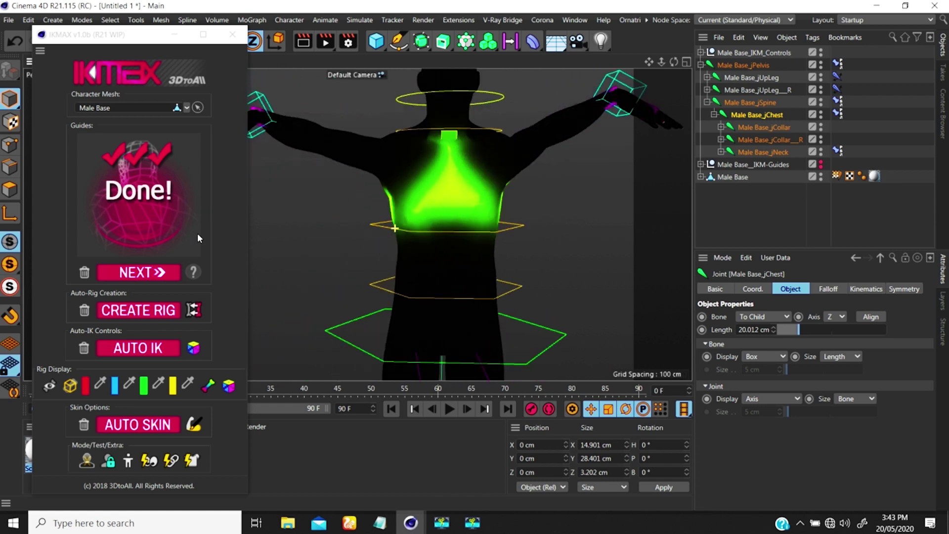
pyautogui.keyDown('alt'); pyautogui.moveTo(357, 225); pyautogui.dragTo(475, 245); pyautogui.keyUp('alt')
pyautogui.moveTo(315, 179)
pyautogui.keyDown('alt'); pyautogui.mouseDown()
pyautogui.moveTo(441, 197)
pyautogui.moveTo(424, 200)
pyautogui.mouseUp(); pyautogui.keyUp('alt')
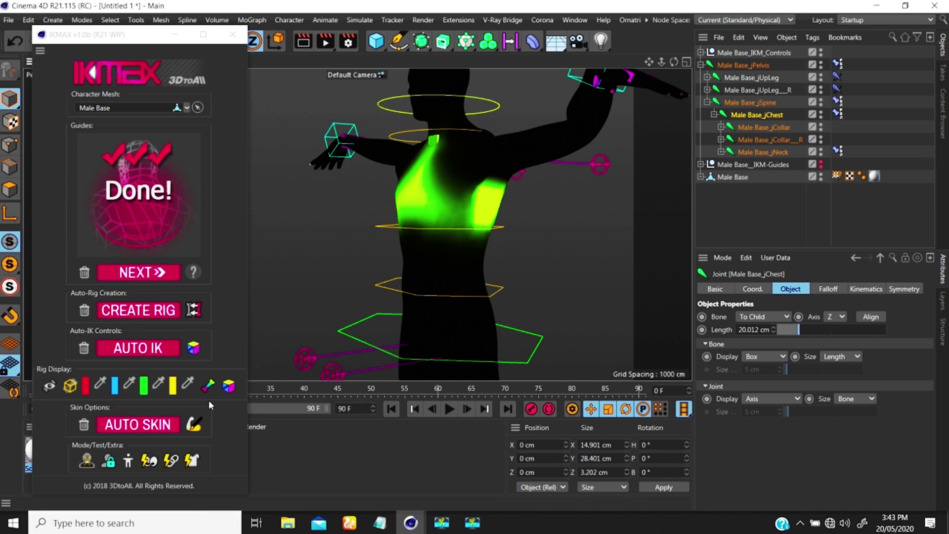
# - Rebind the Male Base mesh to the joints with Auto Skin and return the rig to its default pose
pyautogui.hotkey('ctrl', 'shift', 'a')
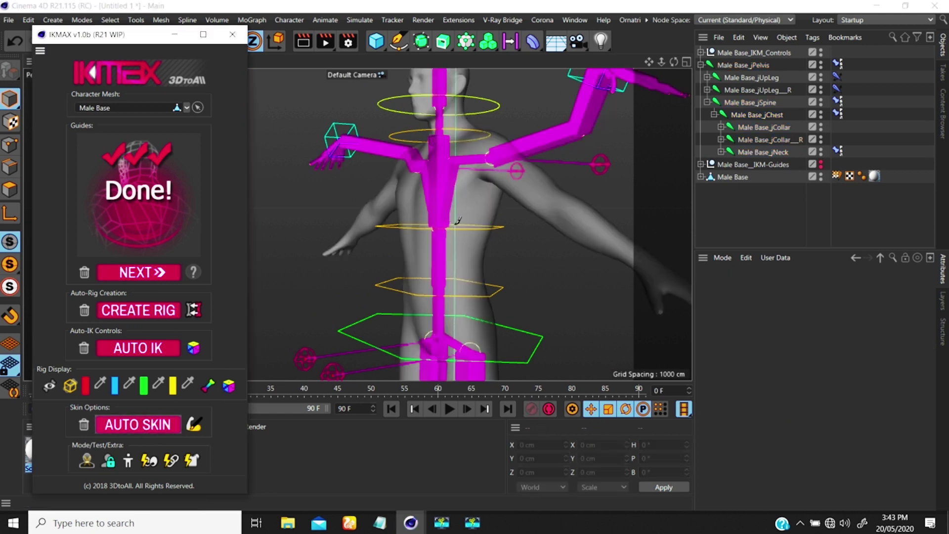
pyautogui.scroll(-6, 454, 197)
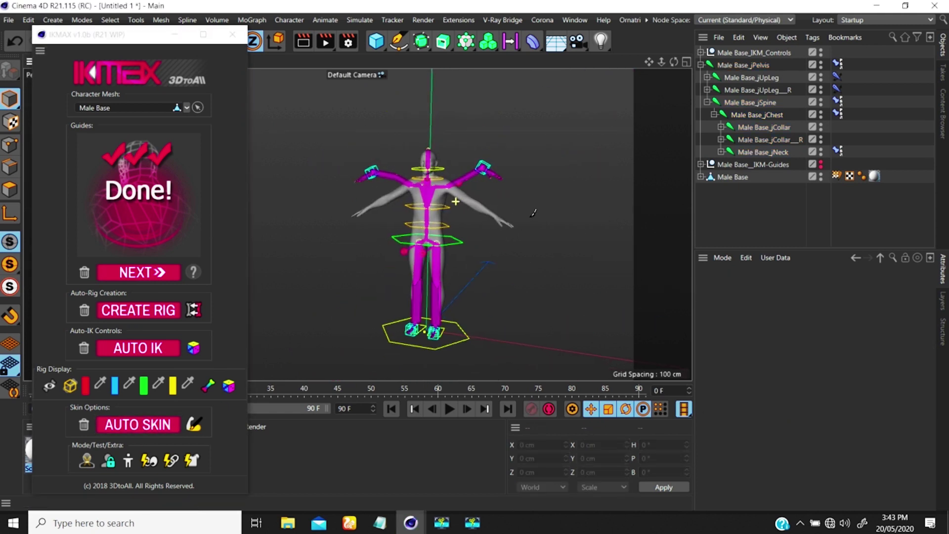
pyautogui.scroll(3, 445, 196)
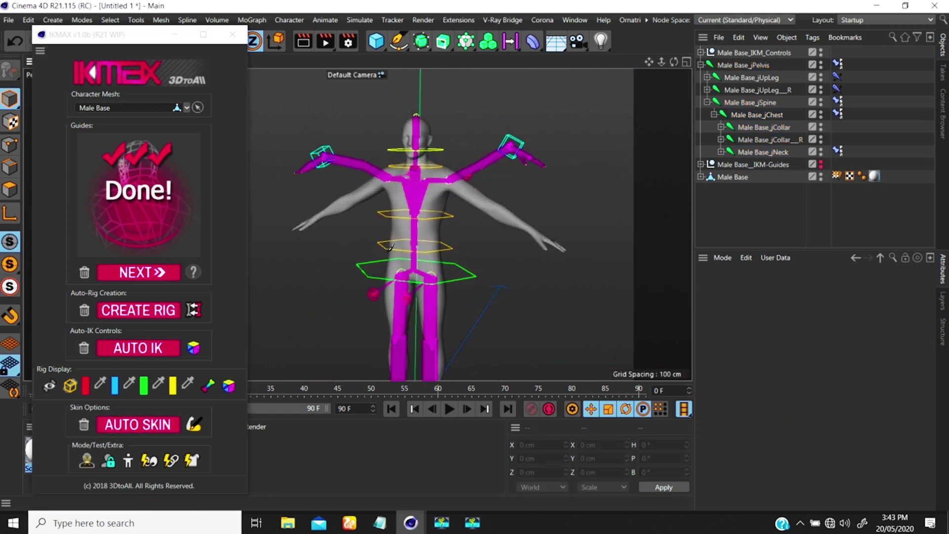
pyautogui.click(127, 462)
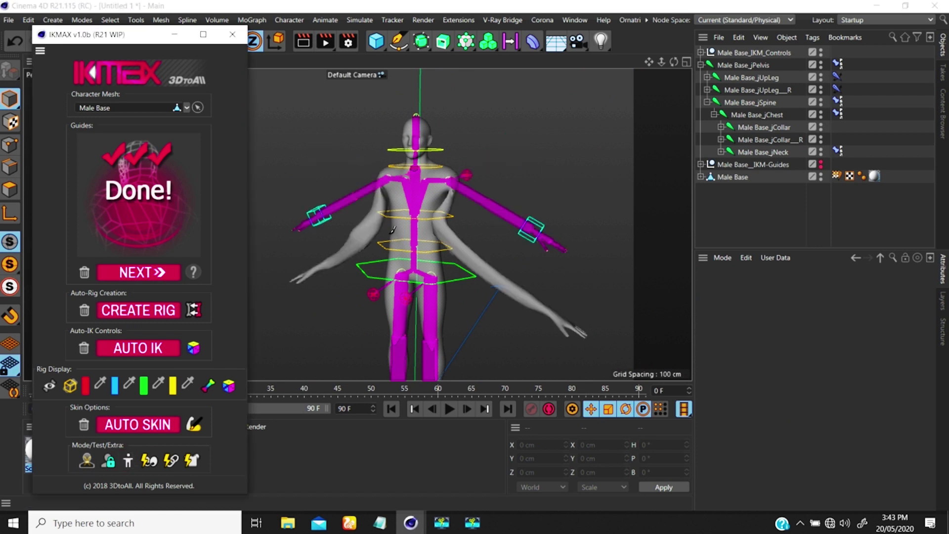
# - Undo the recent edits back to the point before the Male Base mesh was bound with Auto Skin
pyautogui.hotkey('ctrl', 'z')
pyautogui.hotkey('ctrl', 'z')
pyautogui.hotkey('ctrl', 'z')
pyautogui.hotkey('ctrl', 'z')
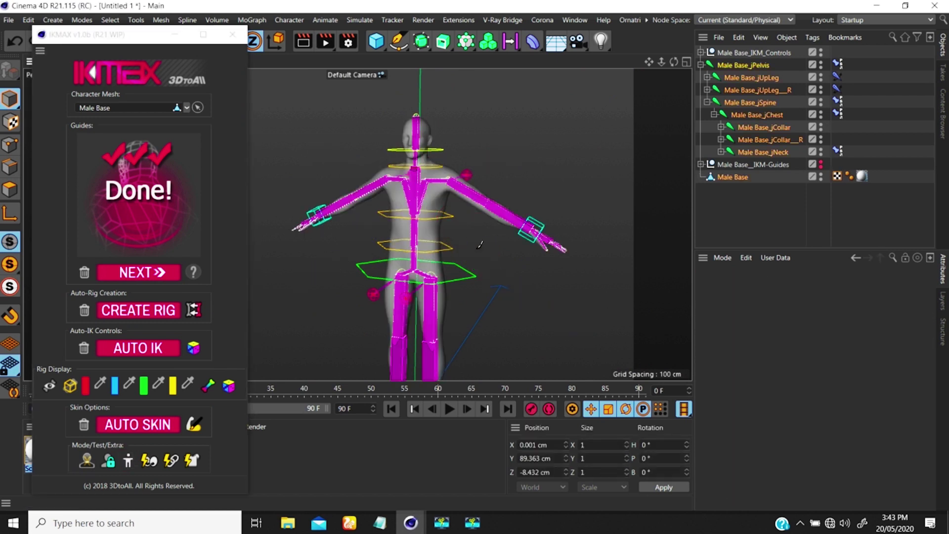
pyautogui.keyDown('alt'); pyautogui.moveTo(472, 213); pyautogui.dragTo(565, 210); pyautogui.keyUp('alt')
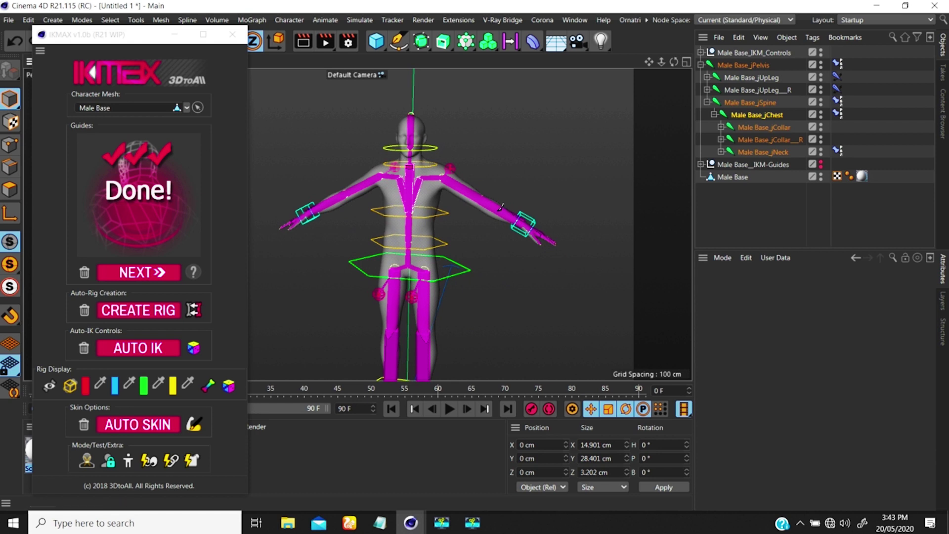
# - Raise the Male Base_IK_Hand control as a test of the unskinned rig, and undo the move
pyautogui.moveTo(146, 46); pyautogui.dragTo(154, 84)
pyautogui.press('e')
pyautogui.click(532, 221)
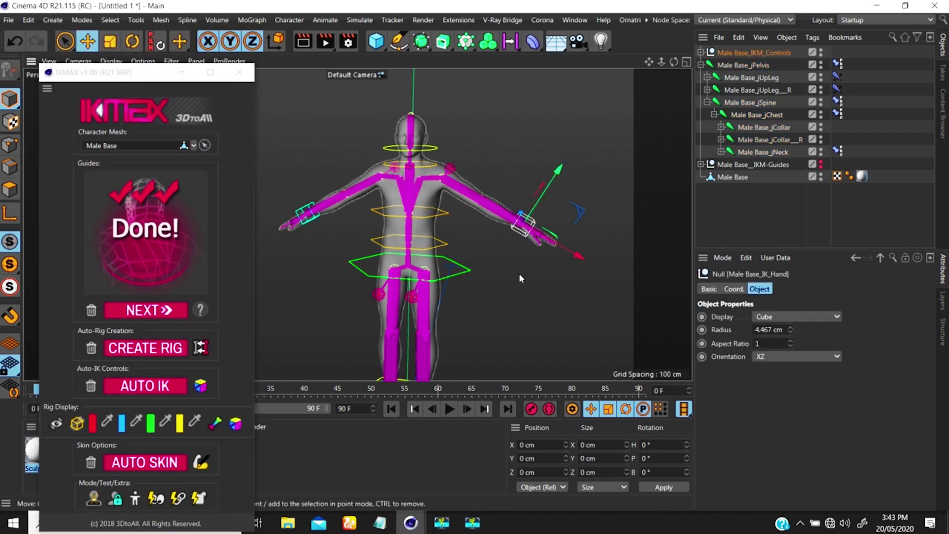
pyautogui.moveTo(519, 274); pyautogui.dragTo(553, 195)
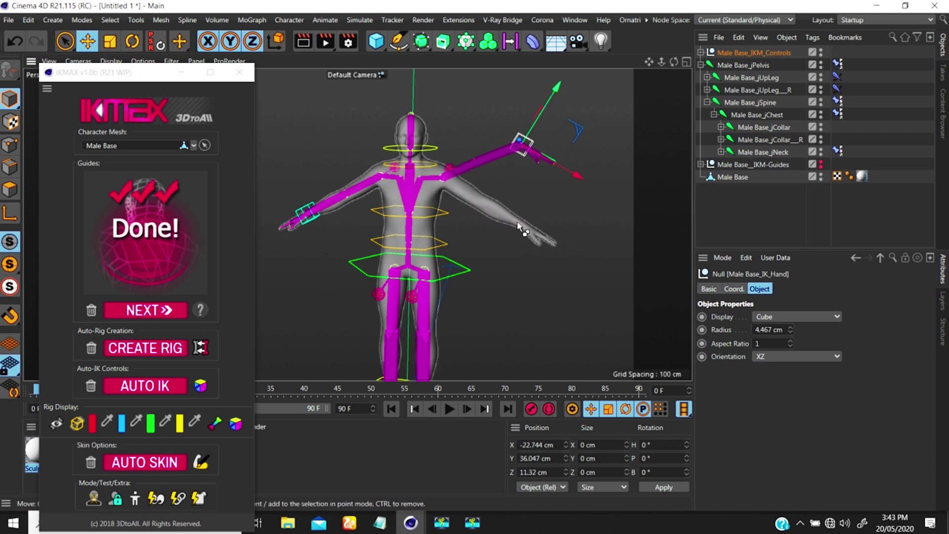
pyautogui.hotkey('ctrl', 'z')
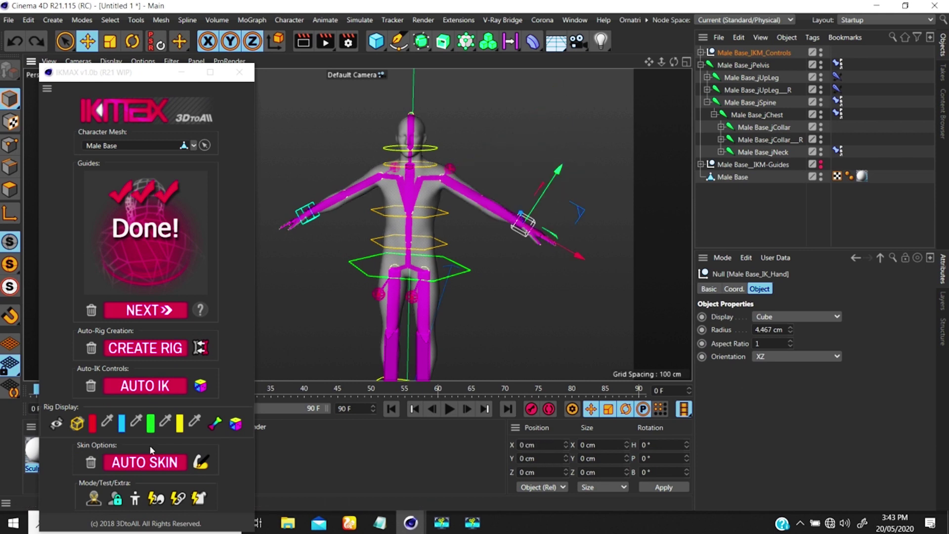
# - Bind the Male Base mesh with Auto Skin and raise the Male Base_IK_Hand control above the shoulder to expose the armpit
pyautogui.click(152, 463)
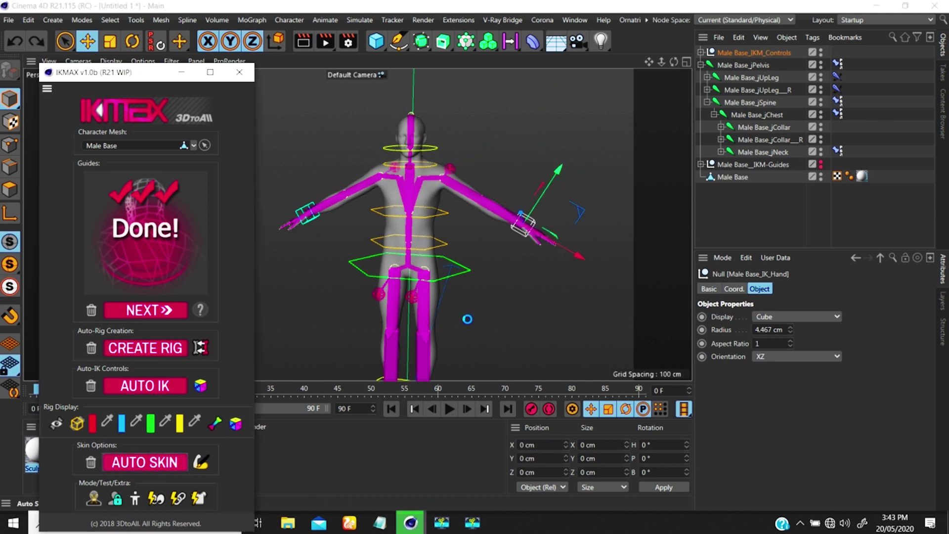
pyautogui.moveTo(579, 214); pyautogui.dragTo(568, 110)
pyautogui.scroll(5, 446, 200)
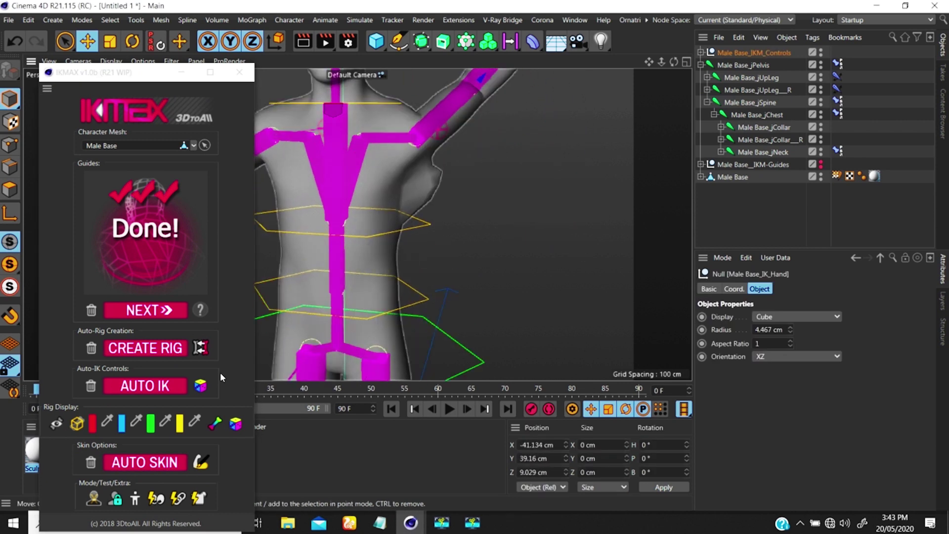
# - Paint Male Base_jChest weight at 100% strength with the Weight Tool over the bulging skin below the raised arm
pyautogui.click(201, 462)
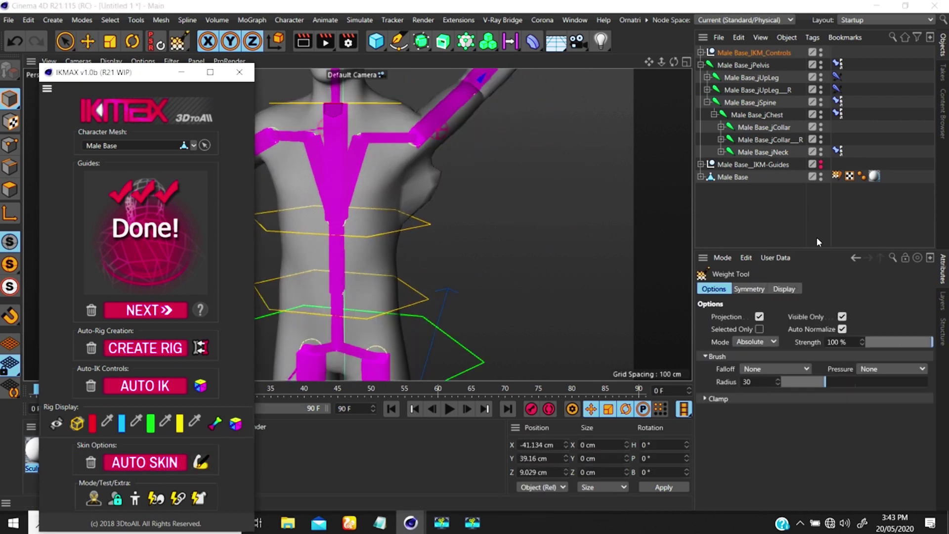
pyautogui.click(768, 116)
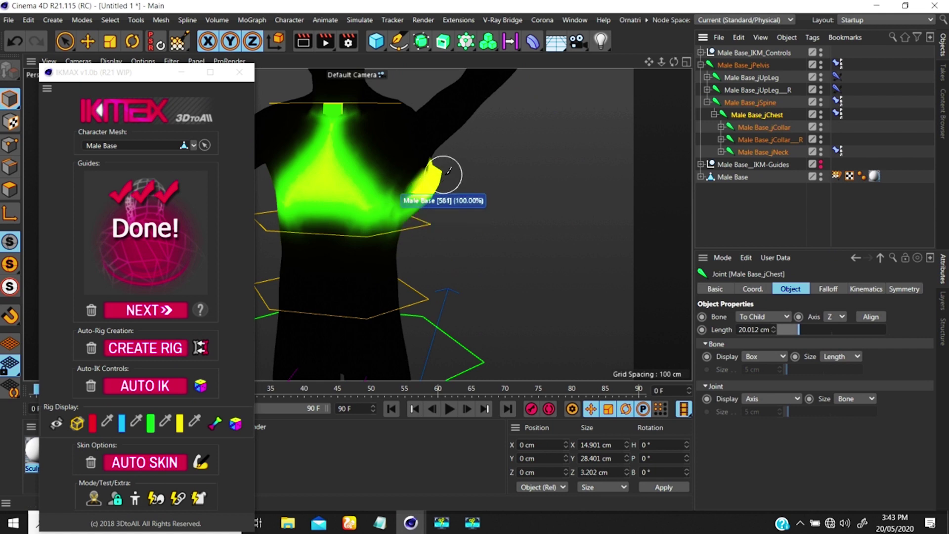
pyautogui.moveTo(413, 208)
pyautogui.mouseDown()
pyautogui.moveTo(445, 185)
pyautogui.moveTo(415, 233)
pyautogui.mouseUp()
pyautogui.moveTo(437, 191)
pyautogui.keyDown('alt'); pyautogui.mouseDown()
pyautogui.moveTo(421, 190)
pyautogui.moveTo(481, 206)
pyautogui.moveTo(472, 193)
pyautogui.mouseUp(); pyautogui.keyUp('alt')
pyautogui.moveTo(566, 206)
pyautogui.keyDown('alt'); pyautogui.mouseDown()
pyautogui.moveTo(502, 186)
pyautogui.moveTo(470, 190)
pyautogui.moveTo(494, 222)
pyautogui.moveTo(504, 190)
pyautogui.moveTo(389, 151)
pyautogui.moveTo(242, 168)
pyautogui.mouseUp(); pyautogui.keyUp('alt')
pyautogui.moveTo(500, 212)
pyautogui.mouseDown()
pyautogui.moveTo(492, 187)
pyautogui.moveTo(656, 214)
pyautogui.moveTo(513, 220)
pyautogui.moveTo(451, 197)
pyautogui.moveTo(420, 202)
pyautogui.moveTo(437, 238)
pyautogui.mouseUp()
pyautogui.moveTo(450, 193); pyautogui.dragTo(440, 214)
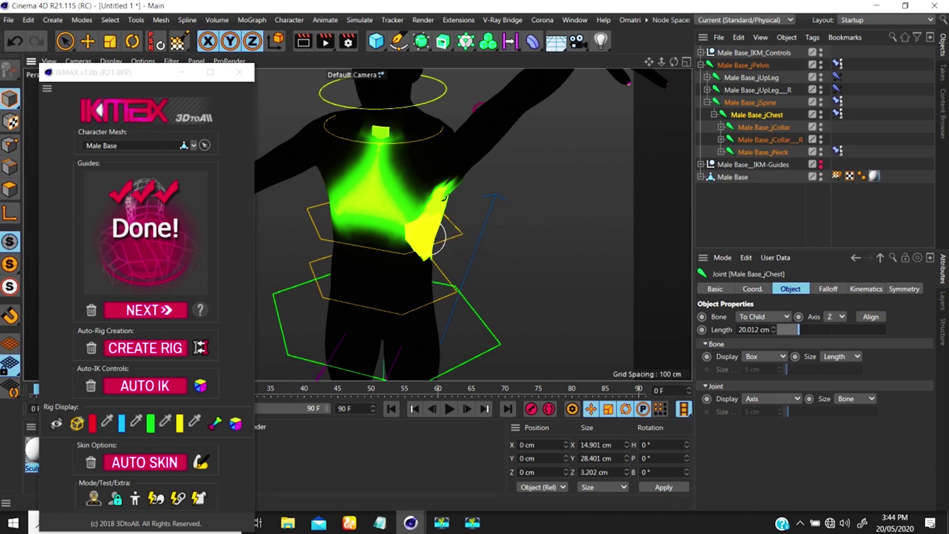
# - Undo the stray stroke on the back and extend the Male Base_jChest weight down that side of the ribcage
pyautogui.click(387, 221)
pyautogui.hotkey('ctrl', 'z')
pyautogui.click(413, 214)
pyautogui.moveTo(419, 182)
pyautogui.mouseDown()
pyautogui.moveTo(415, 252)
pyautogui.moveTo(356, 248)
pyautogui.moveTo(299, 265)
pyautogui.mouseUp()
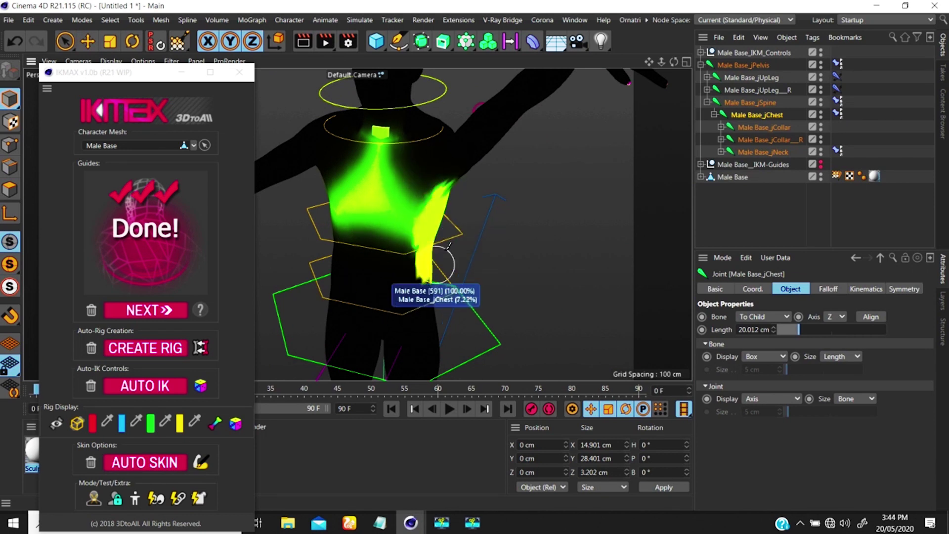
# - Return the rig to its default pose and raise the Male Base_IK_Hand___R control above the shoulder
pyautogui.moveTo(395, 286)
pyautogui.keyDown('alt'); pyautogui.mouseDown()
pyautogui.moveTo(430, 247)
pyautogui.moveTo(503, 212)
pyautogui.moveTo(475, 216)
pyautogui.mouseUp(); pyautogui.keyUp('alt')
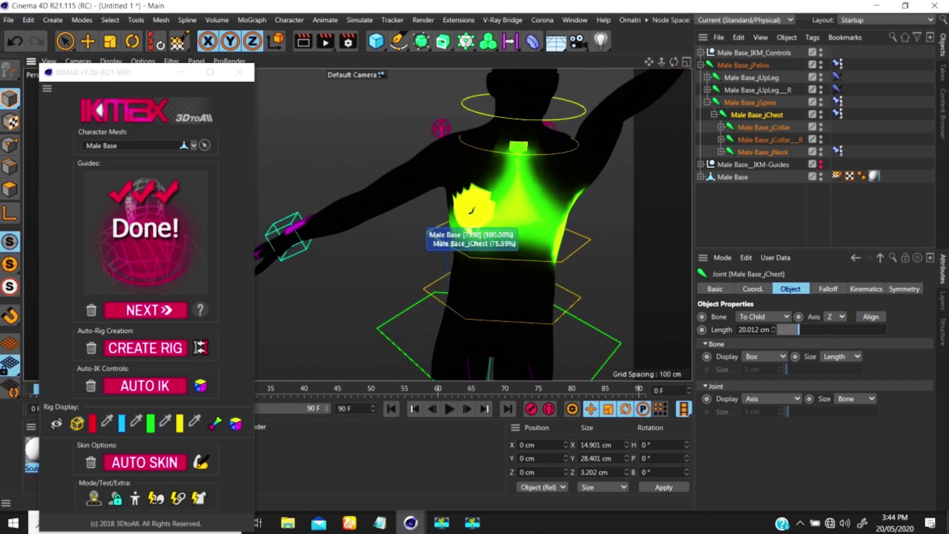
pyautogui.scroll(-8, 475, 217)
pyautogui.keyDown('alt'); pyautogui.moveTo(477, 217); pyautogui.dragTo(423, 209, button='middle'); pyautogui.keyUp('alt')
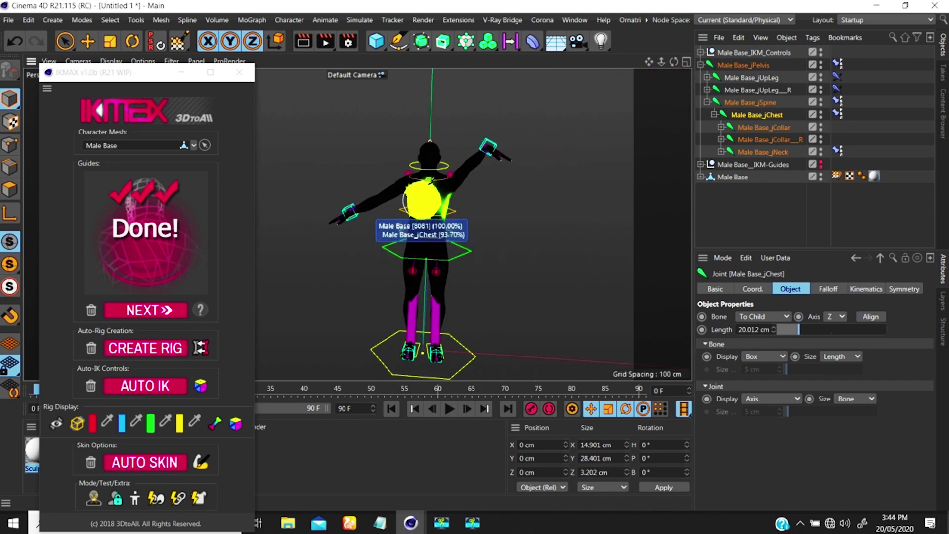
pyautogui.scroll(3, 447, 188)
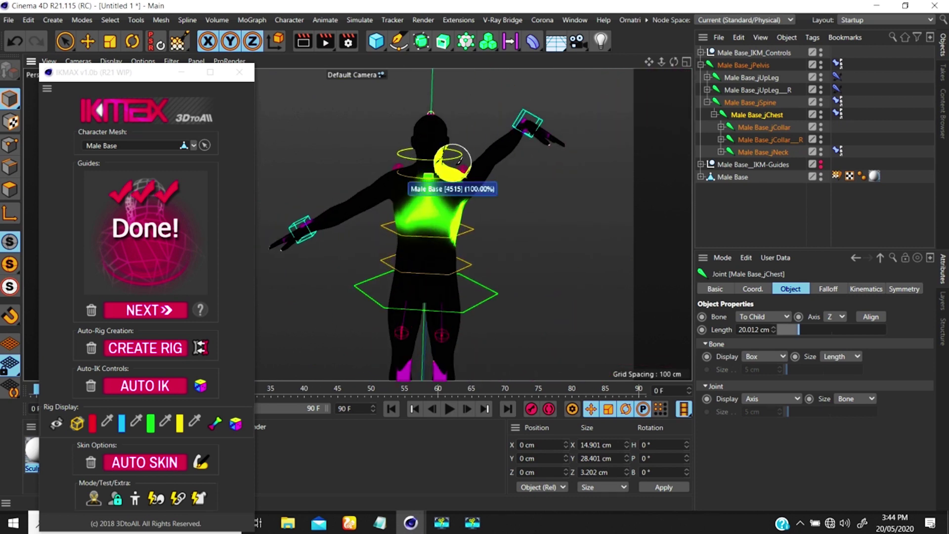
pyautogui.click(134, 499)
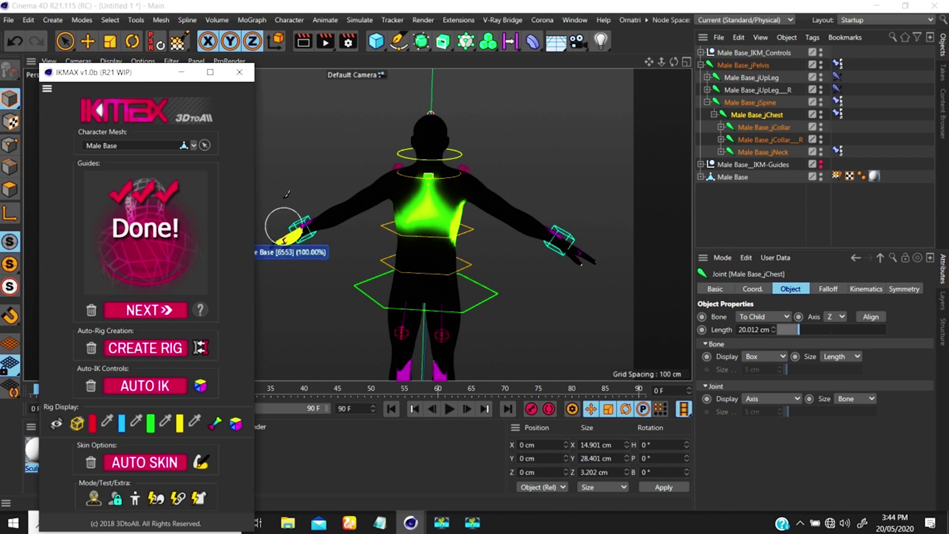
pyautogui.click(88, 42)
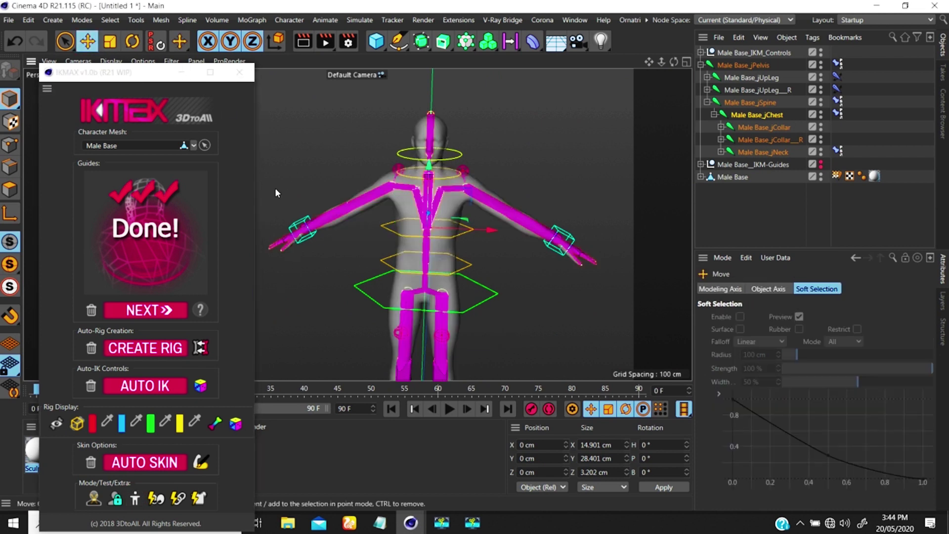
pyautogui.click(294, 226)
pyautogui.moveTo(313, 269); pyautogui.dragTo(298, 157)
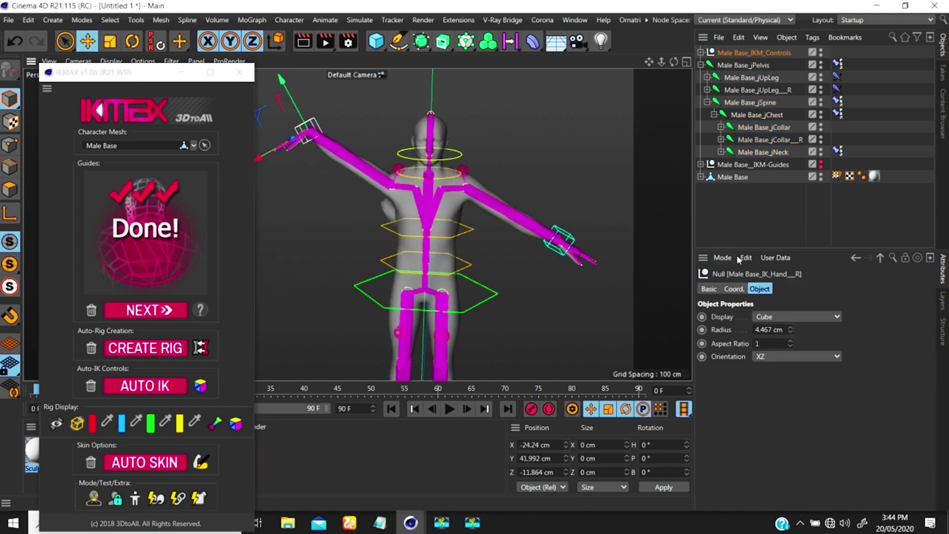
# - Paint Male Base_jChest weight at 100% strength with the Weight Tool over the bulging skin below the raised right arm
pyautogui.click(204, 462)
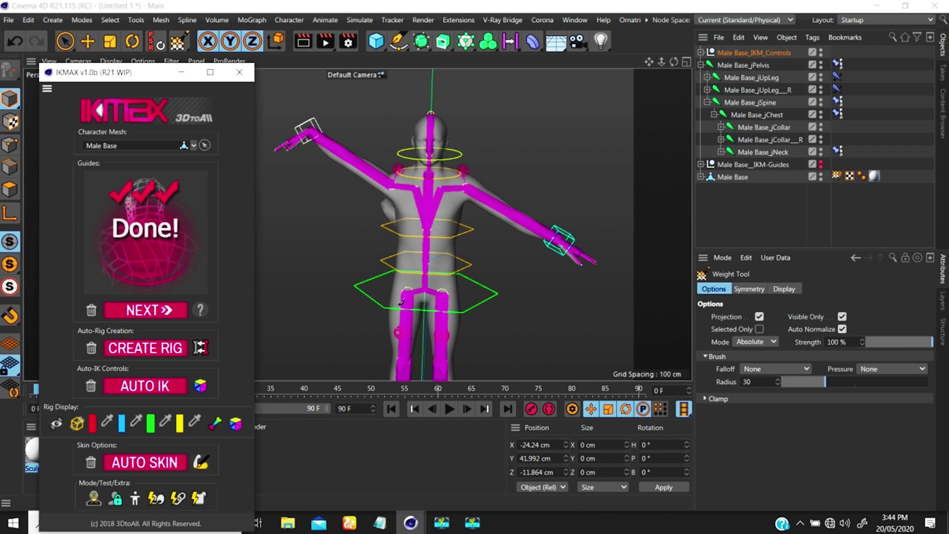
pyautogui.click(775, 116)
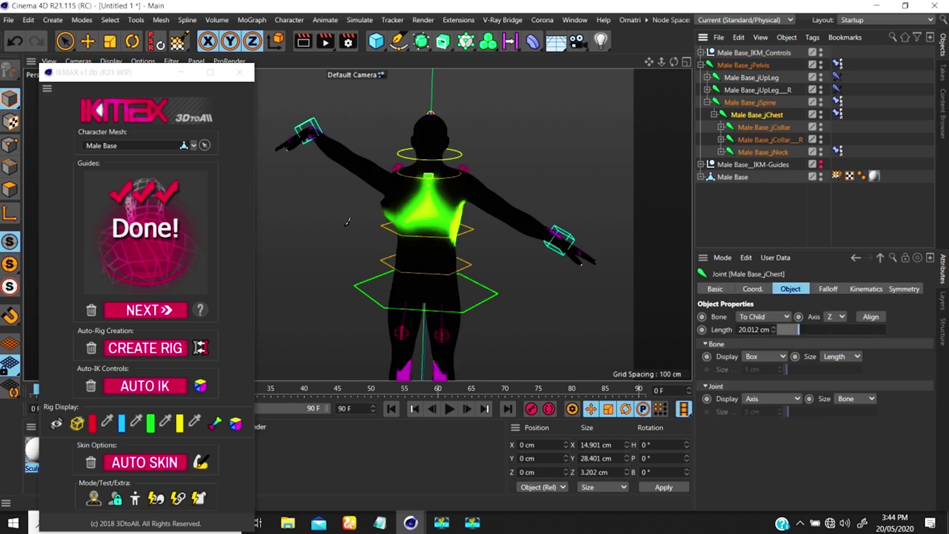
pyautogui.scroll(5, 349, 220)
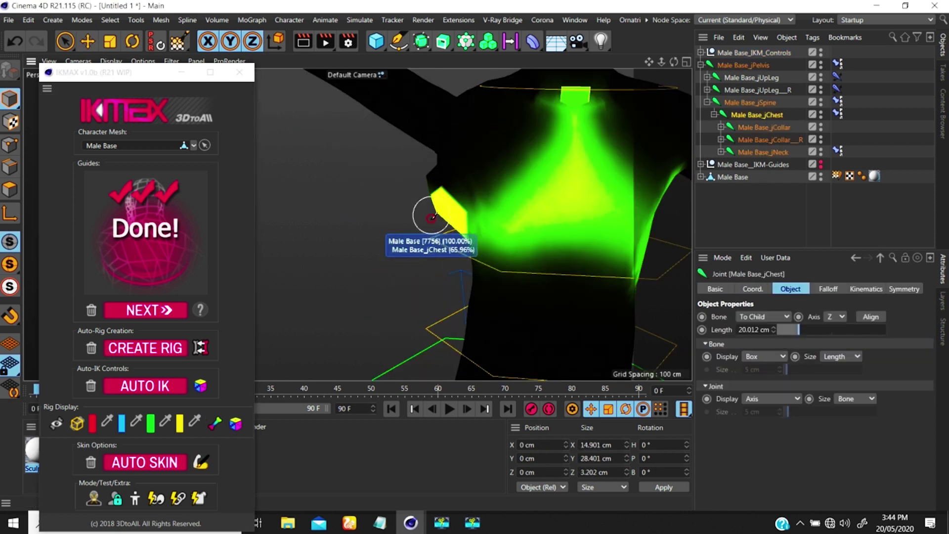
pyautogui.moveTo(432, 218)
pyautogui.keyDown('alt'); pyautogui.mouseDown()
pyautogui.moveTo(459, 214)
pyautogui.moveTo(464, 182)
pyautogui.moveTo(435, 186)
pyautogui.moveTo(441, 233)
pyautogui.moveTo(430, 171)
pyautogui.mouseUp(); pyautogui.keyUp('alt')
pyautogui.keyDown('alt'); pyautogui.moveTo(435, 202); pyautogui.dragTo(411, 220); pyautogui.keyUp('alt')
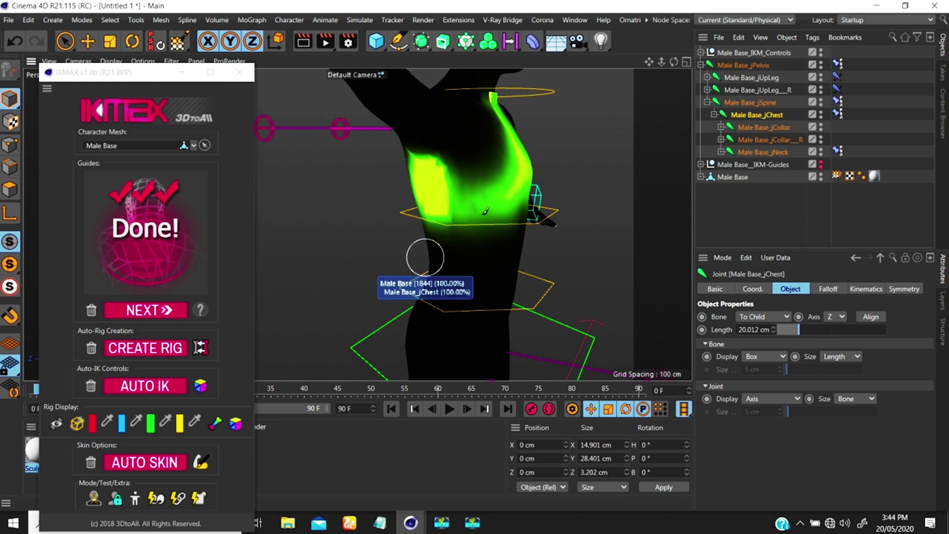
# - Return the rig to its default pose and check the painted chest weights from behind
pyautogui.scroll(-5, 473, 201)
pyautogui.keyDown('alt'); pyautogui.moveTo(474, 201); pyautogui.dragTo(327, 193); pyautogui.keyUp('alt')
pyautogui.click(135, 501)
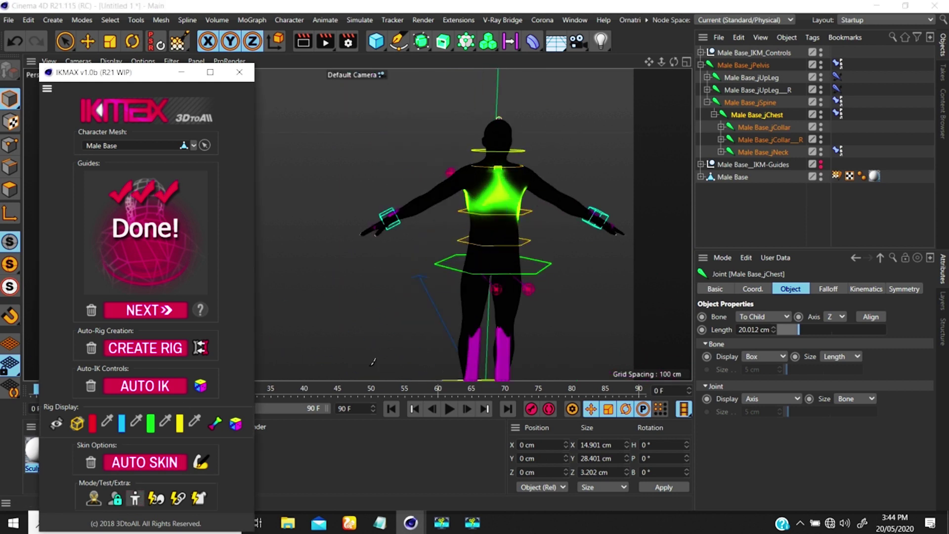
pyautogui.keyDown('alt'); pyautogui.moveTo(522, 219); pyautogui.dragTo(483, 203, button='middle'); pyautogui.keyUp('alt')
pyautogui.keyDown('alt'); pyautogui.moveTo(483, 204); pyautogui.dragTo(431, 204); pyautogui.keyUp('alt')
pyautogui.scroll(4, 466, 269)
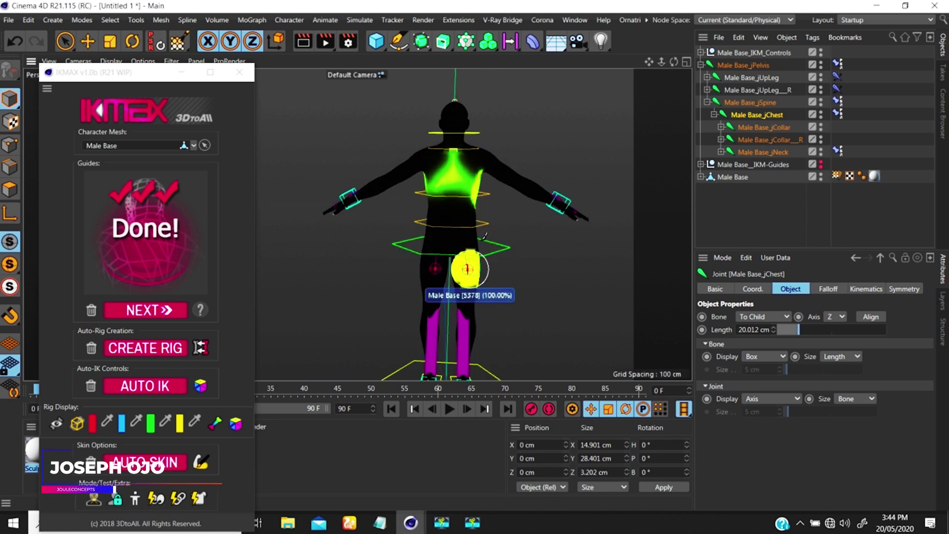
# - Test the leg deformation by moving the Male Base_Foot_Platform control backward and upward, and undo the moves
pyautogui.click(87, 41)
pyautogui.keyDown('alt'); pyautogui.moveTo(487, 319); pyautogui.dragTo(478, 251); pyautogui.keyUp('alt')
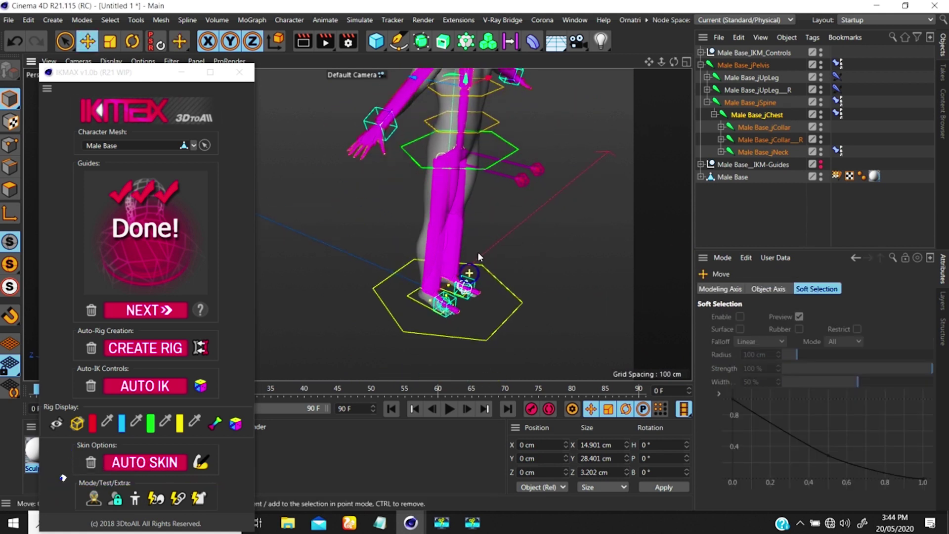
pyautogui.scroll(3, 477, 251)
pyautogui.keyDown('alt'); pyautogui.moveTo(519, 307); pyautogui.dragTo(360, 315); pyautogui.keyUp('alt')
pyautogui.click(405, 317)
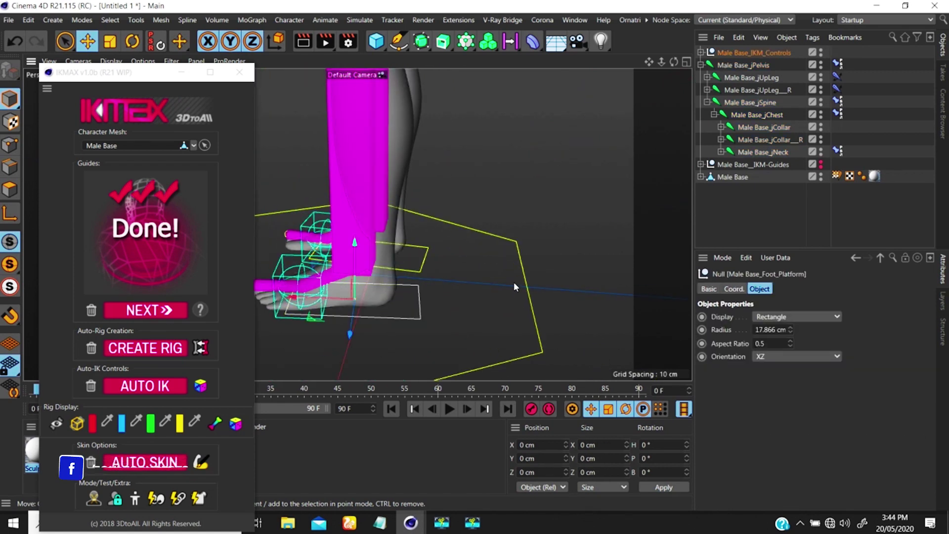
pyautogui.keyDown('alt'); pyautogui.moveTo(502, 284); pyautogui.dragTo(402, 327, button='right'); pyautogui.keyUp('alt')
pyautogui.keyDown('alt'); pyautogui.moveTo(393, 315); pyautogui.dragTo(482, 241); pyautogui.keyUp('alt')
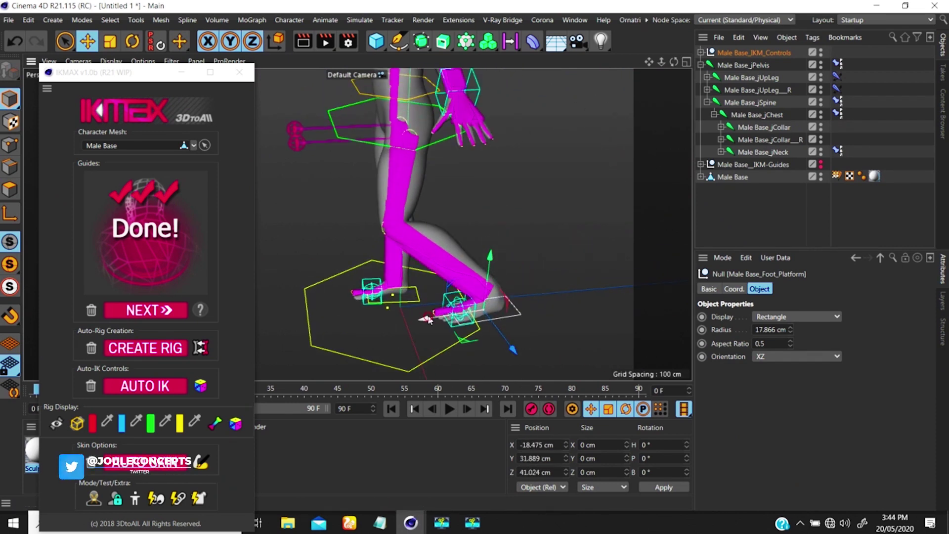
pyautogui.moveTo(427, 317); pyautogui.dragTo(323, 128)
pyautogui.keyDown('alt'); pyautogui.moveTo(347, 156); pyautogui.dragTo(338, 183, button='right'); pyautogui.keyUp('alt')
pyautogui.hotkey('ctrl', 'z')
pyautogui.hotkey('ctrl', 'z')
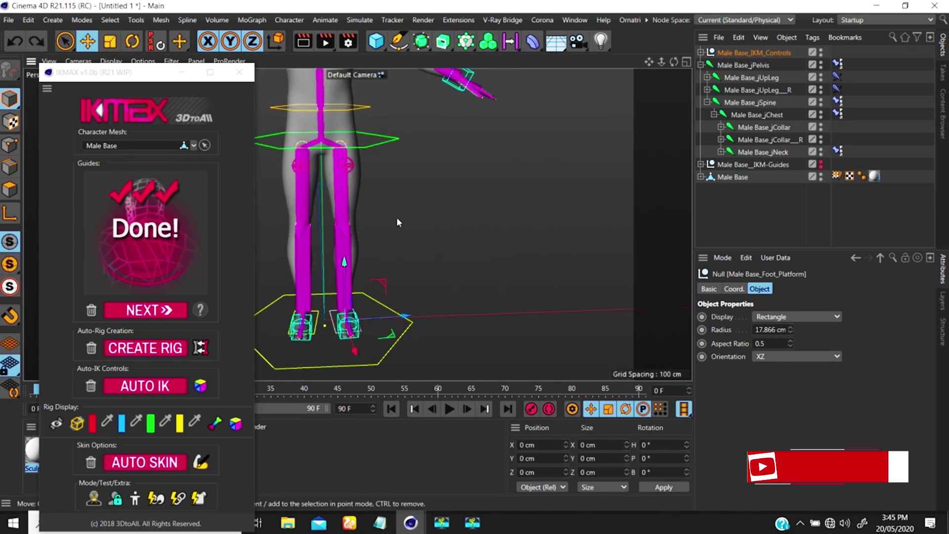
# - Compare the Male Base mesh with X-Ray off and on, leave X-Ray enabled, and deselect the mesh
pyautogui.scroll(-3, 361, 217)
pyautogui.keyDown('alt'); pyautogui.moveTo(405, 206); pyautogui.dragTo(439, 203, button='middle'); pyautogui.keyUp('alt')
pyautogui.scroll(-3, 439, 202)
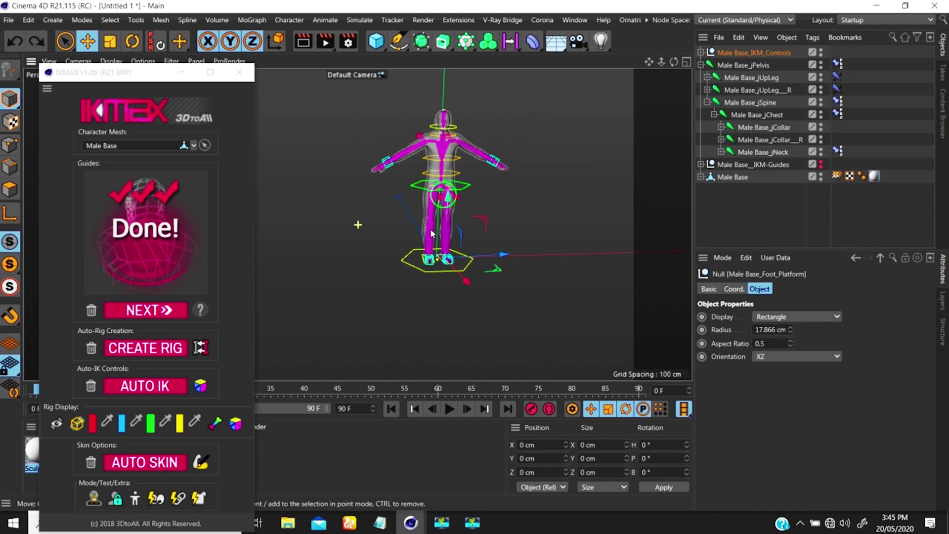
pyautogui.click(424, 233)
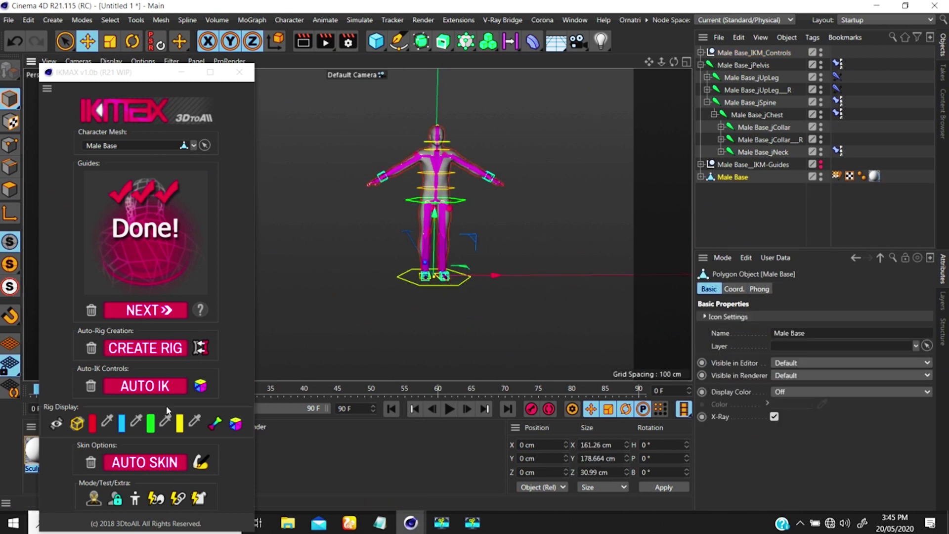
pyautogui.click(93, 499)
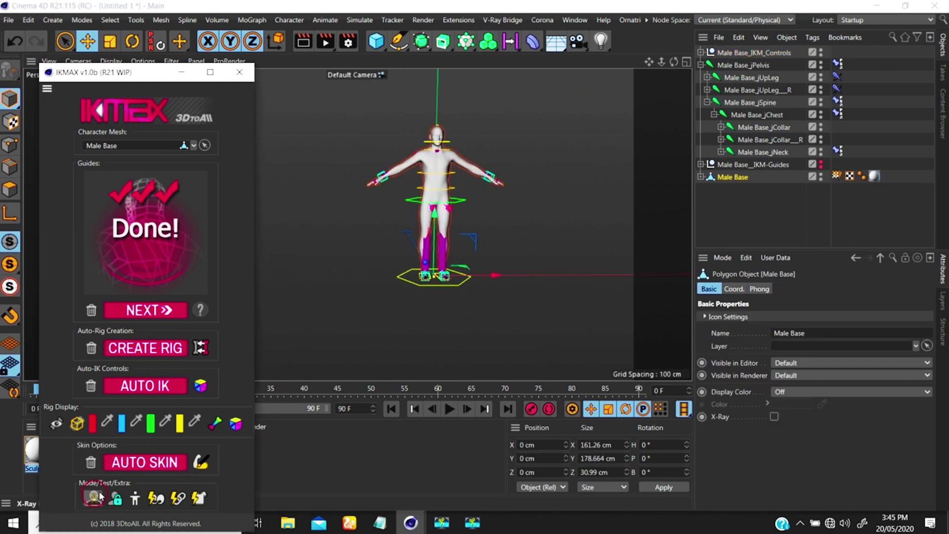
pyautogui.scroll(6, 408, 227)
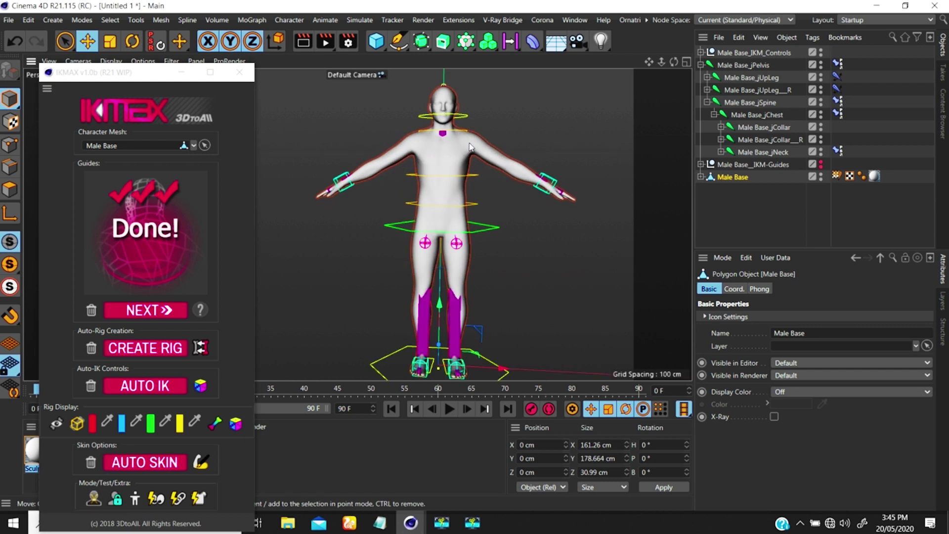
pyautogui.click(94, 499)
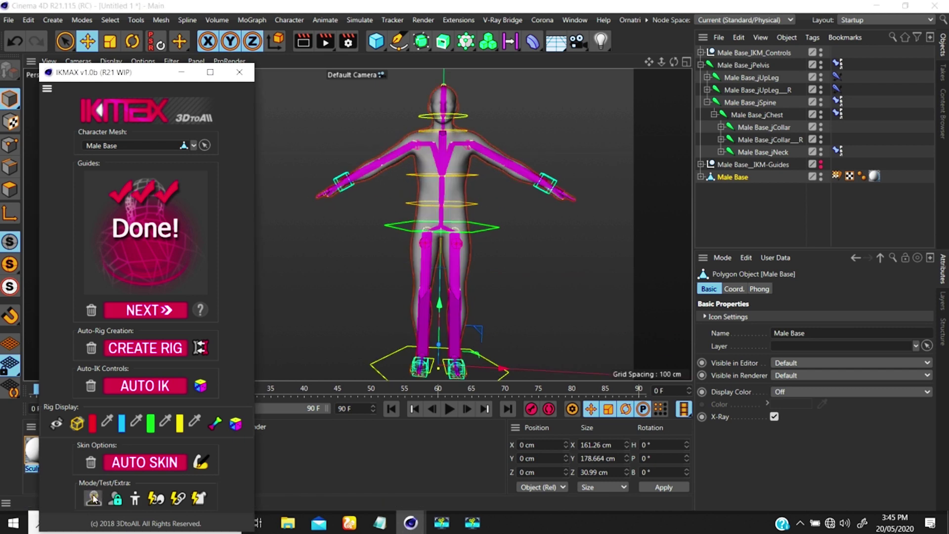
pyautogui.click(94, 499)
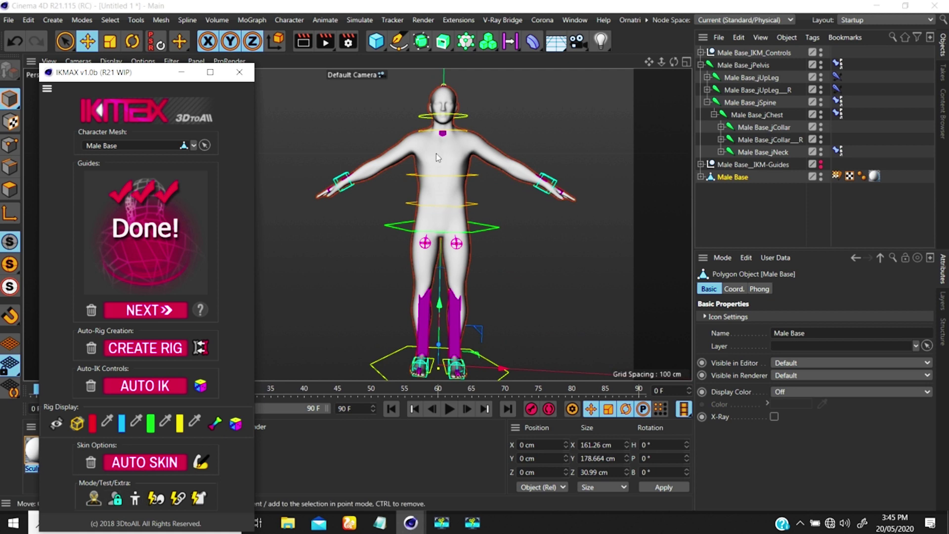
pyautogui.scroll(2, 469, 133)
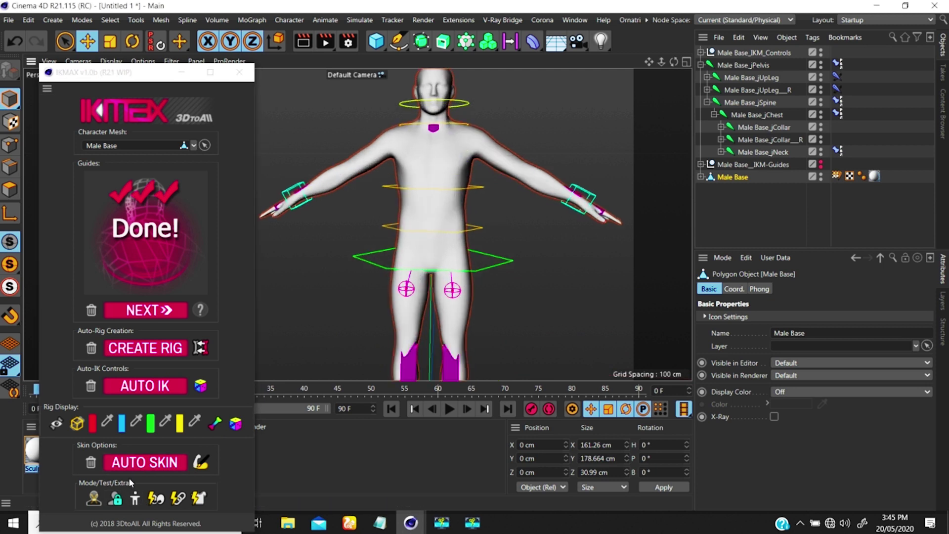
pyautogui.click(93, 496)
pyautogui.click(526, 117)
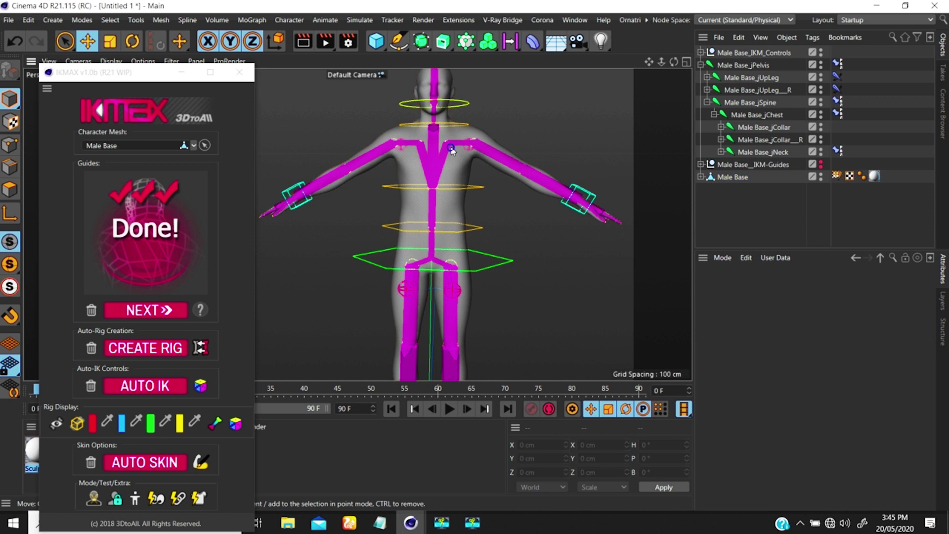
# - Lock the Male Base mesh with the IKMAX lock option and try to select it in the viewport
pyautogui.scroll(3, 478, 137)
pyautogui.click(476, 154)
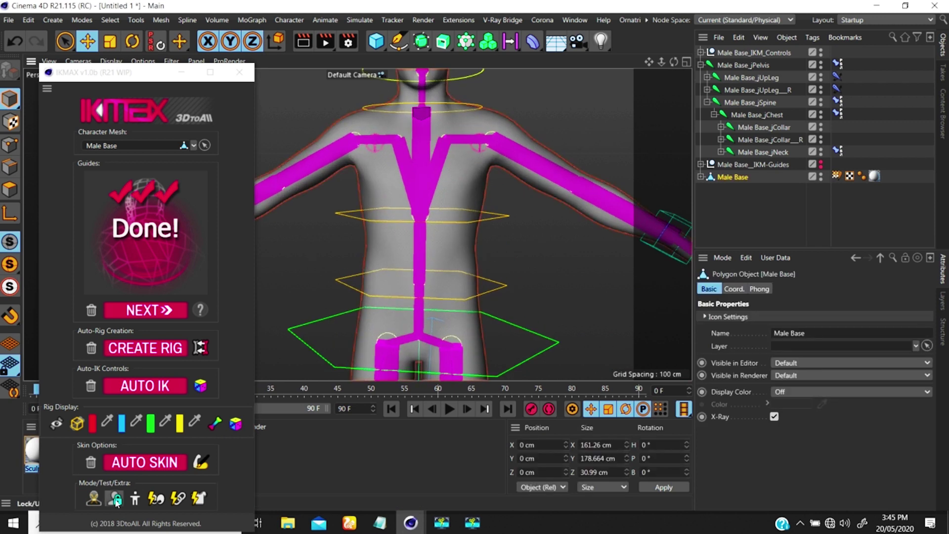
pyautogui.click(115, 500)
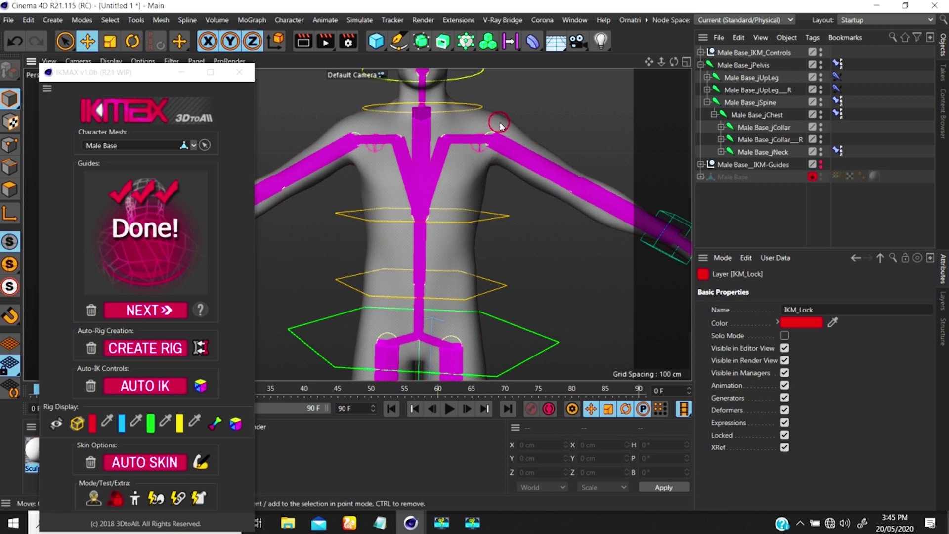
pyautogui.click(514, 134)
pyautogui.click(584, 221)
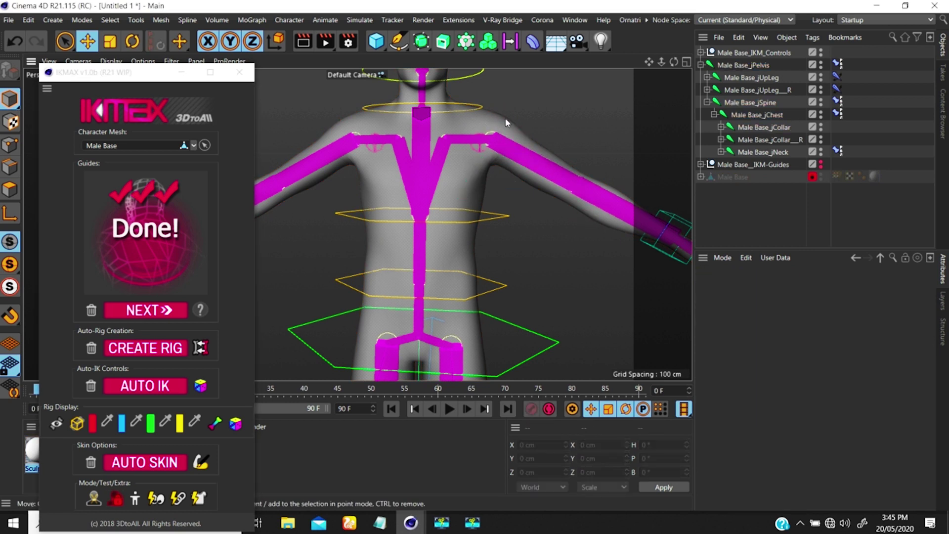
# - Select the Male Base_jArm.Pole control while the mesh is locked, and unlock the Male Base mesh
pyautogui.click(474, 148)
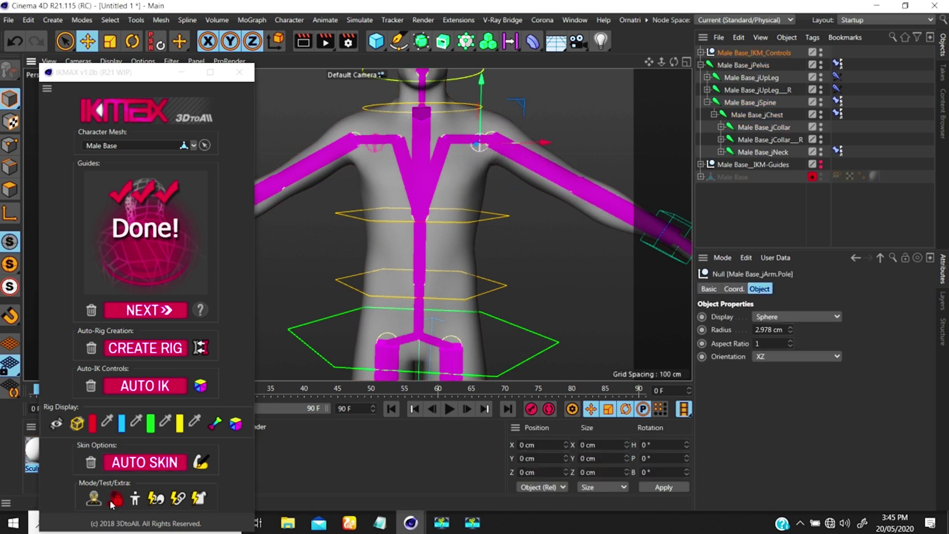
pyautogui.scroll(-8, 424, 152)
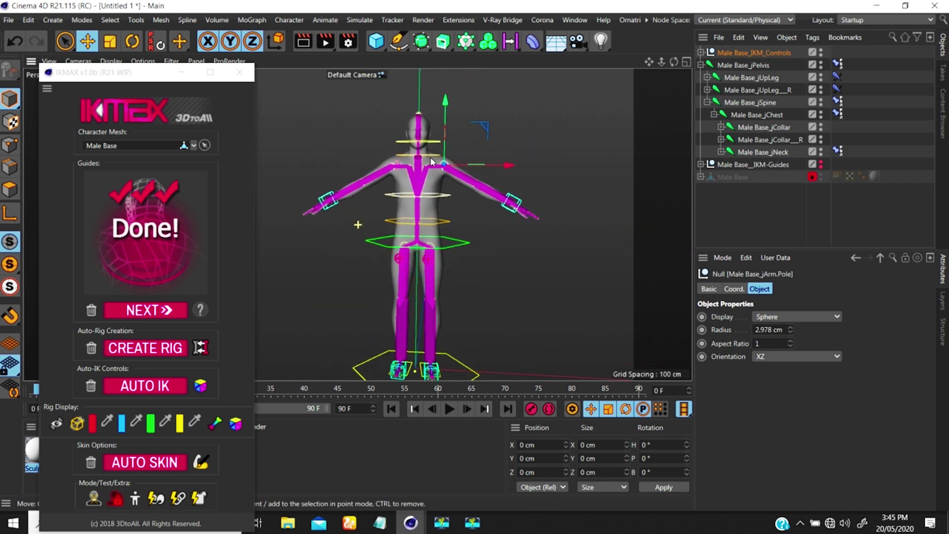
pyautogui.scroll(5, 449, 158)
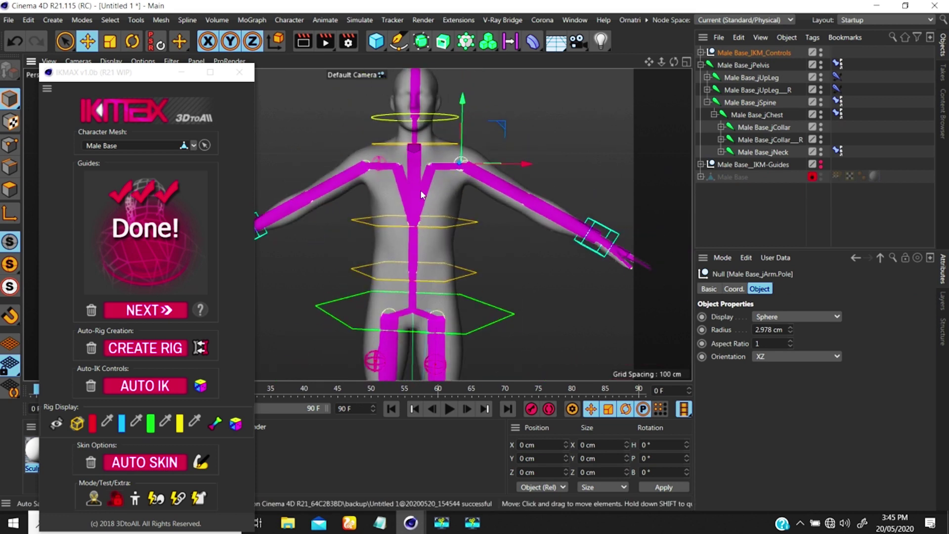
pyautogui.click(115, 498)
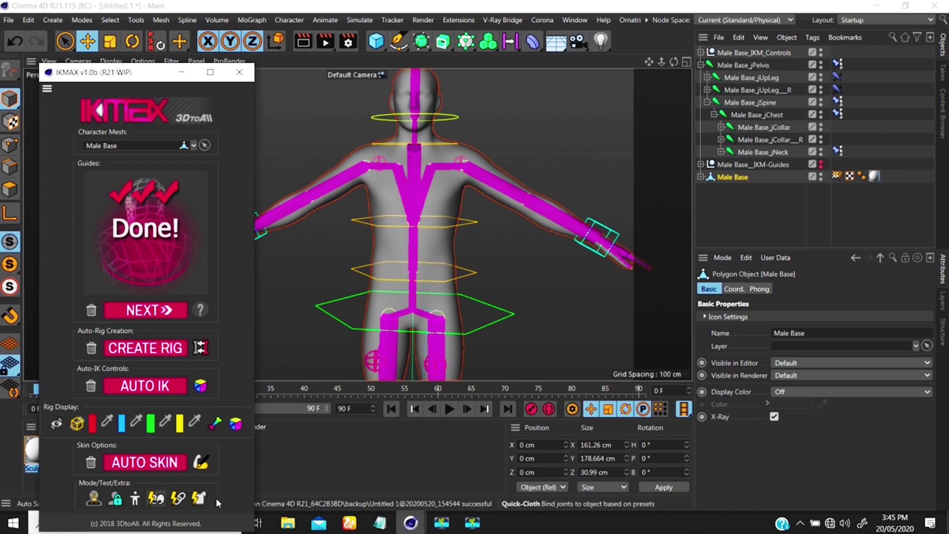
# - Start IKMAX Quick Auto-Eyes for the Male Base head and decline to proceed
pyautogui.keyDown('alt'); pyautogui.moveTo(401, 225); pyautogui.dragTo(398, 267, button='middle'); pyautogui.keyUp('alt')
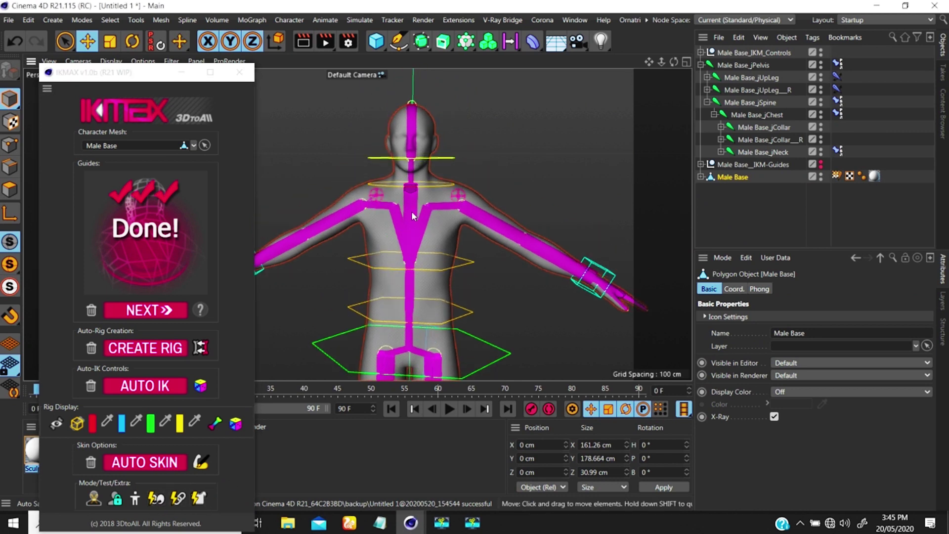
pyautogui.keyDown('alt'); pyautogui.moveTo(421, 141); pyautogui.dragTo(470, 136, button='right'); pyautogui.keyUp('alt')
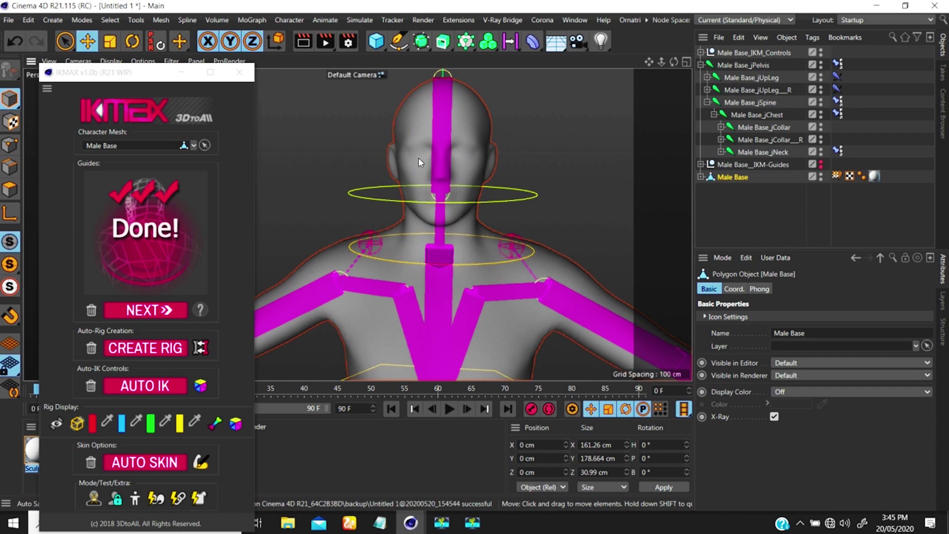
pyautogui.click(156, 498)
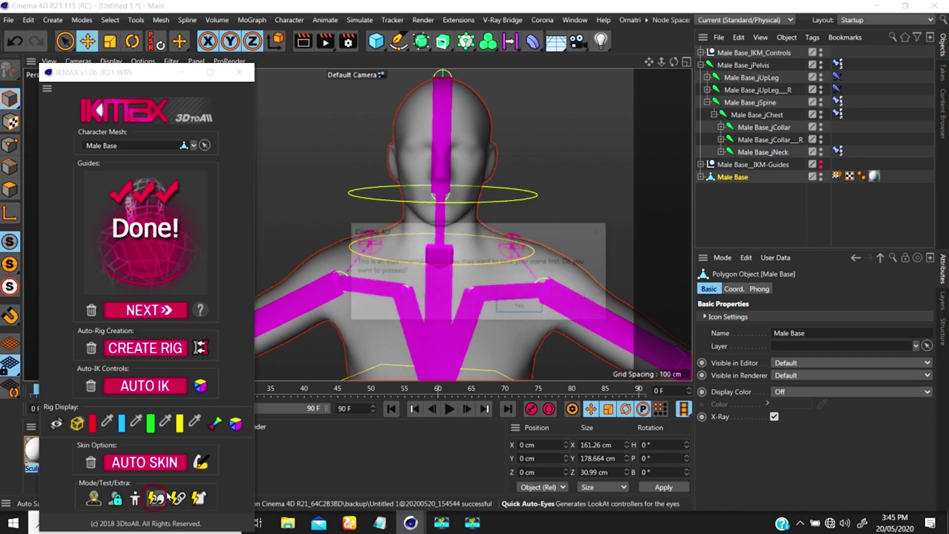
pyautogui.click(576, 307)
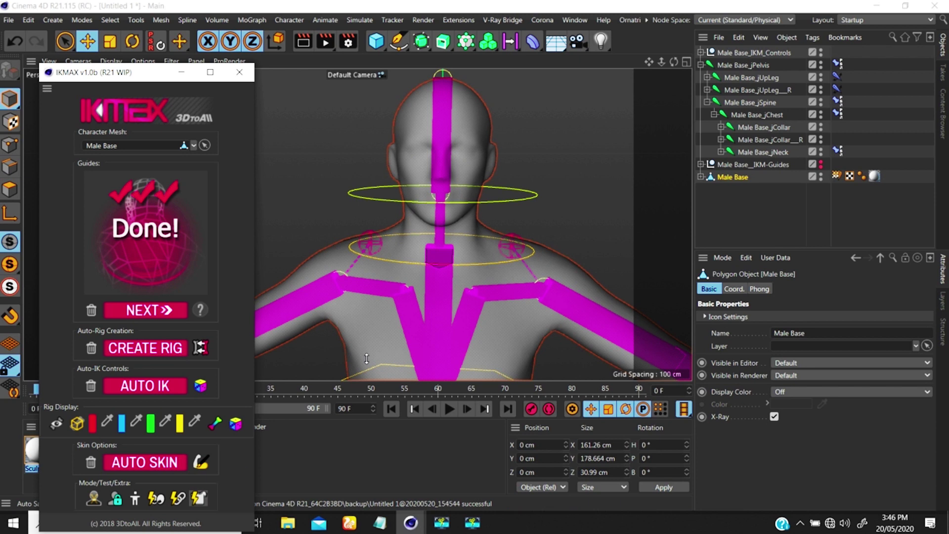
# - Look over the IKMAX Fast Bind clothing presets for Male Base and close them without binding
pyautogui.keyDown('alt'); pyautogui.moveTo(448, 220); pyautogui.dragTo(358, 224, button='right'); pyautogui.keyUp('alt')
pyautogui.keyDown('alt'); pyautogui.moveTo(431, 214); pyautogui.dragTo(446, 183, button='middle'); pyautogui.keyUp('alt')
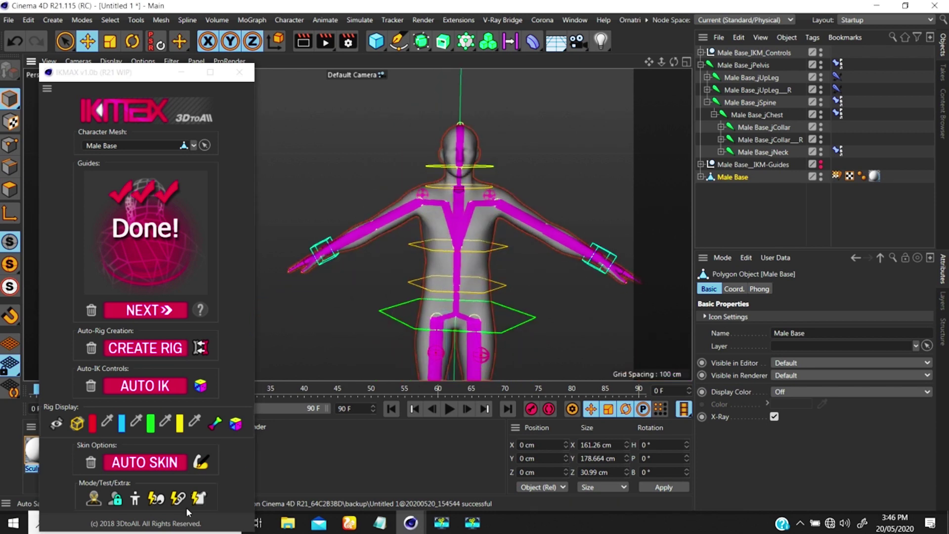
pyautogui.click(198, 498)
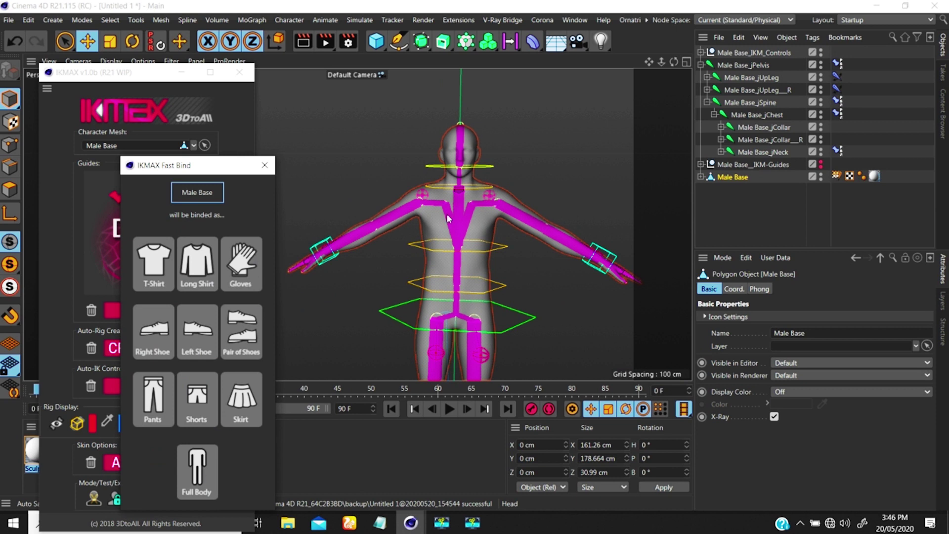
pyautogui.click(264, 165)
# - Test the arm deformation by moving the Male Base_IK_Hand control inward and upward, and undo the move
pyautogui.keyDown('alt'); pyautogui.moveTo(475, 233); pyautogui.dragTo(419, 235); pyautogui.keyUp('alt')
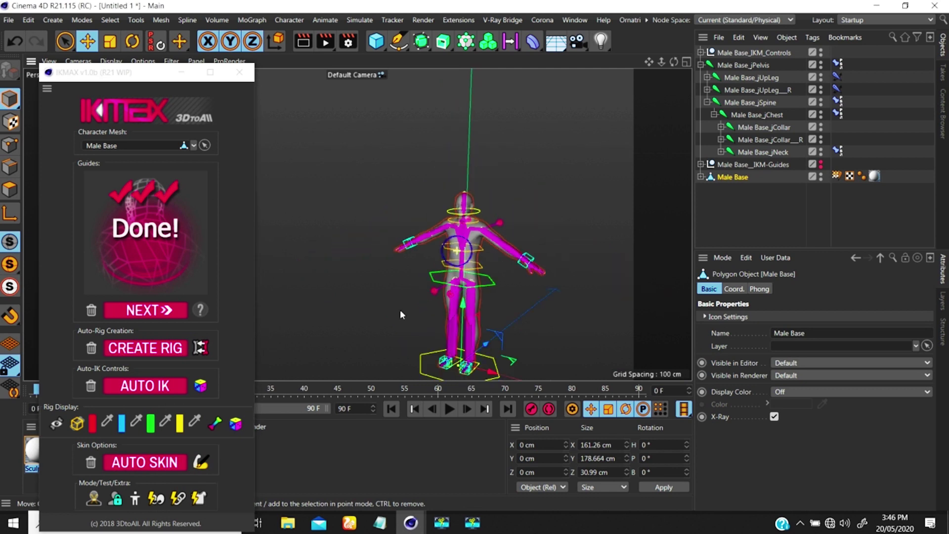
pyautogui.scroll(-6, 502, 246)
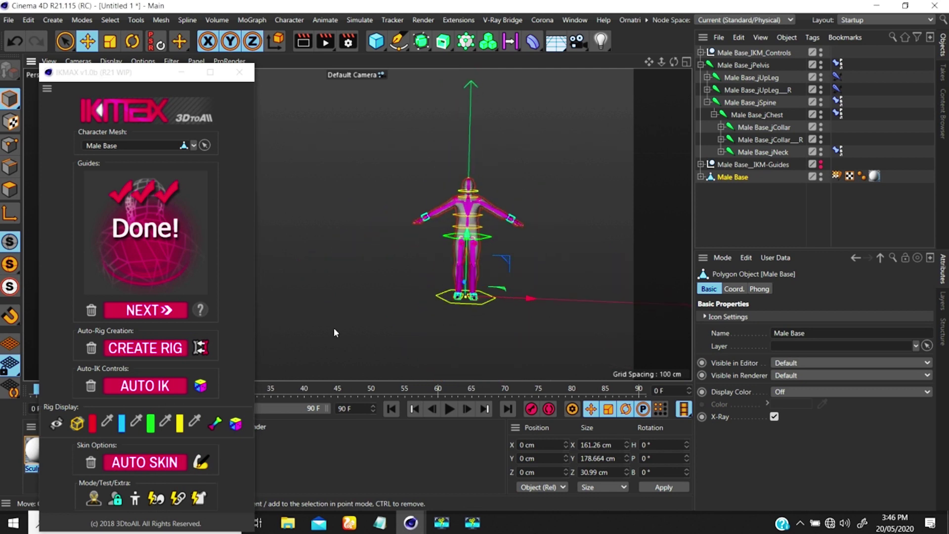
pyautogui.keyDown('alt'); pyautogui.moveTo(460, 236); pyautogui.dragTo(420, 266); pyautogui.keyUp('alt')
pyautogui.keyDown('alt'); pyautogui.moveTo(498, 247); pyautogui.dragTo(491, 303); pyautogui.keyUp('alt')
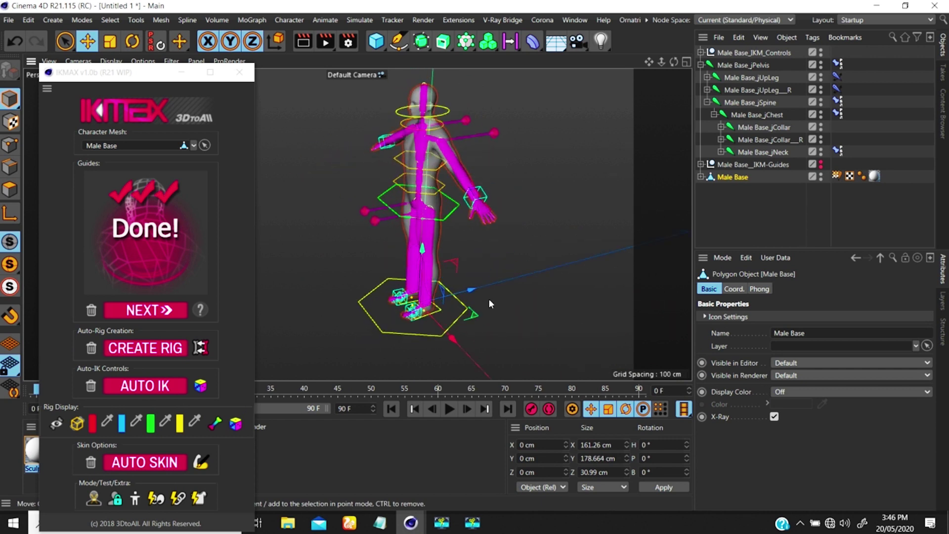
pyautogui.keyDown('alt'); pyautogui.moveTo(458, 251); pyautogui.dragTo(489, 276, button='middle'); pyautogui.keyUp('alt')
pyautogui.keyDown('alt'); pyautogui.moveTo(488, 276); pyautogui.dragTo(448, 237, button='right'); pyautogui.keyUp('alt')
pyautogui.keyDown('alt'); pyautogui.moveTo(457, 212); pyautogui.dragTo(504, 211); pyautogui.keyUp('alt')
pyautogui.keyDown('alt'); pyautogui.moveTo(465, 209); pyautogui.dragTo(522, 174, button='right'); pyautogui.keyUp('alt')
pyautogui.click(539, 222)
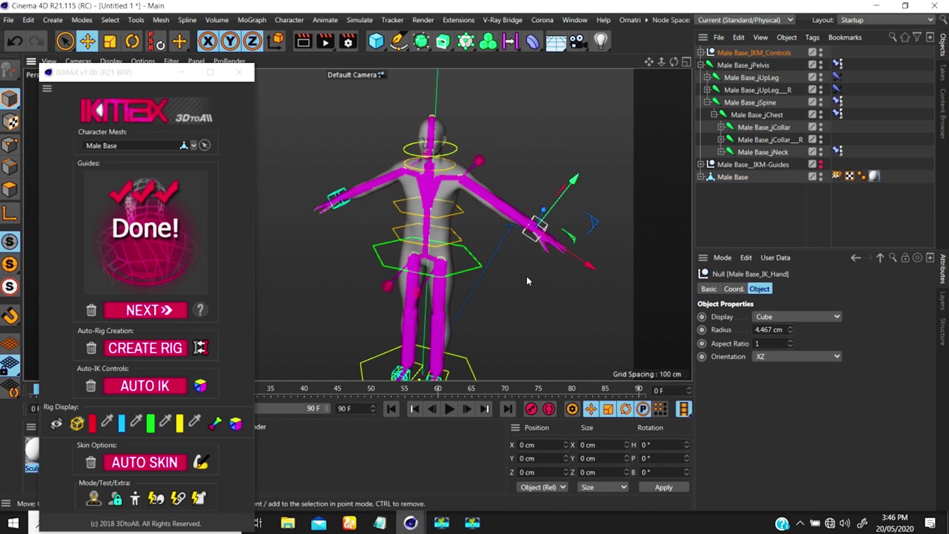
pyautogui.moveTo(526, 275); pyautogui.dragTo(452, 212)
pyautogui.hotkey('ctrl', 'z')
pyautogui.keyDown('alt'); pyautogui.moveTo(452, 212); pyautogui.dragTo(411, 237, button='right'); pyautogui.keyUp('alt')
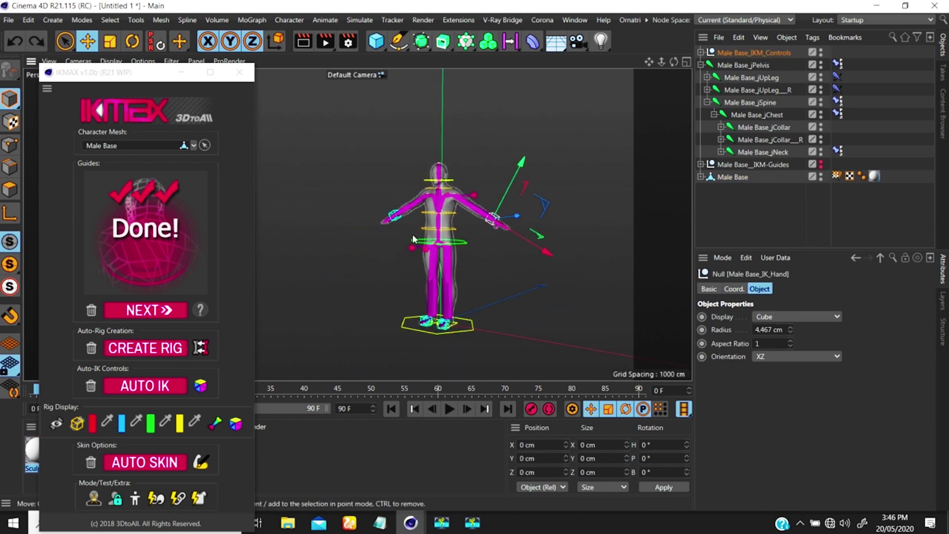
pyautogui.moveTo(411, 237)
pyautogui.keyDown('alt'); pyautogui.mouseDown()
pyautogui.moveTo(440, 163)
pyautogui.moveTo(408, 217)
pyautogui.moveTo(452, 217)
pyautogui.moveTo(434, 221)
pyautogui.mouseUp(); pyautogui.keyUp('alt')
pyautogui.scroll(4, 442, 154)
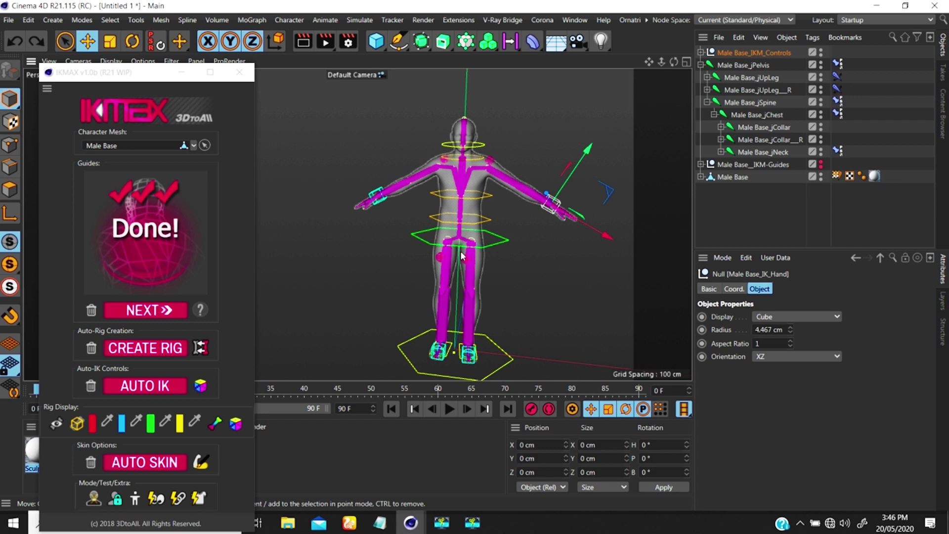
pyautogui.scroll(-4, 470, 232)
pyautogui.keyDown('alt'); pyautogui.moveTo(447, 266); pyautogui.dragTo(422, 247); pyautogui.keyUp('alt')
pyautogui.scroll(5, 423, 248)
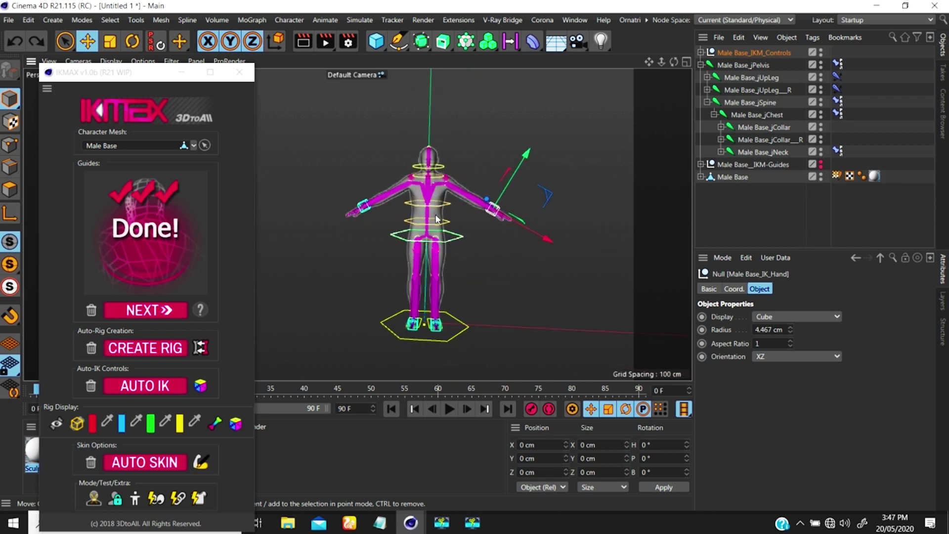
pyautogui.scroll(1, 435, 195)
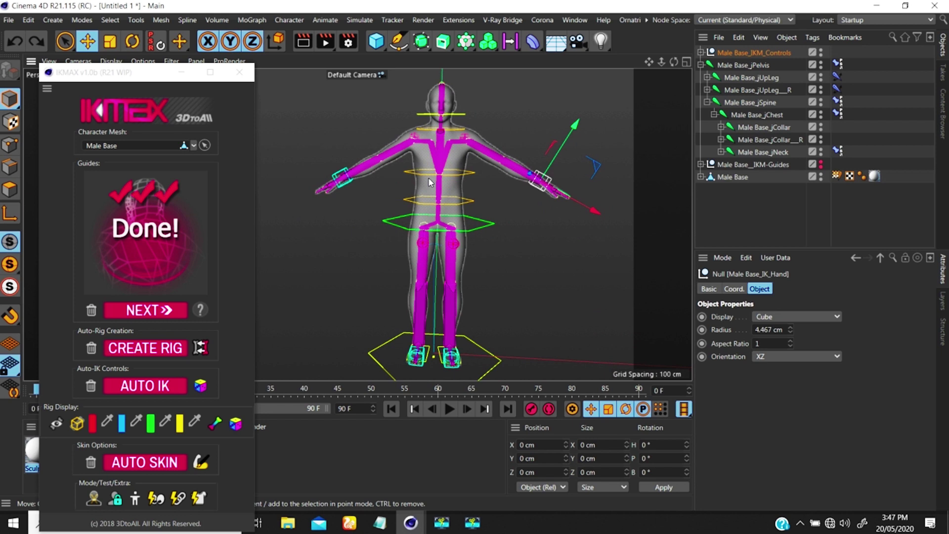